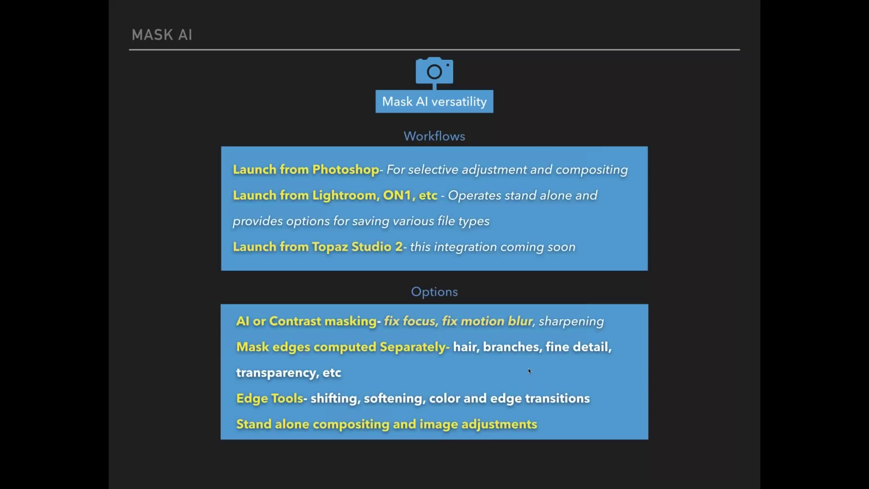
# Step: Switch to Lightroom Classic and compare the finished Dancing_aspen_4K_MAI_FINAL.tif with the original Dancing_aspen_4K.jpg
pyautogui.press('super+Tab')
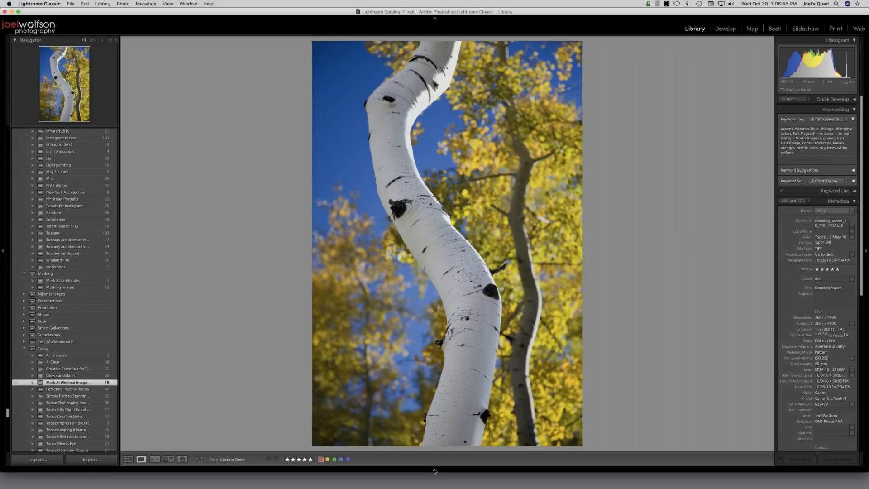
pyautogui.moveTo(435, 471)
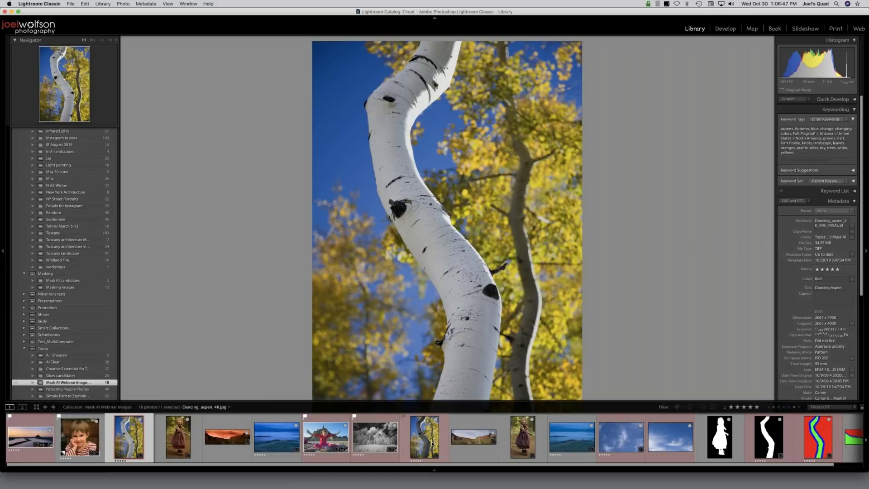
pyautogui.click(432, 444)
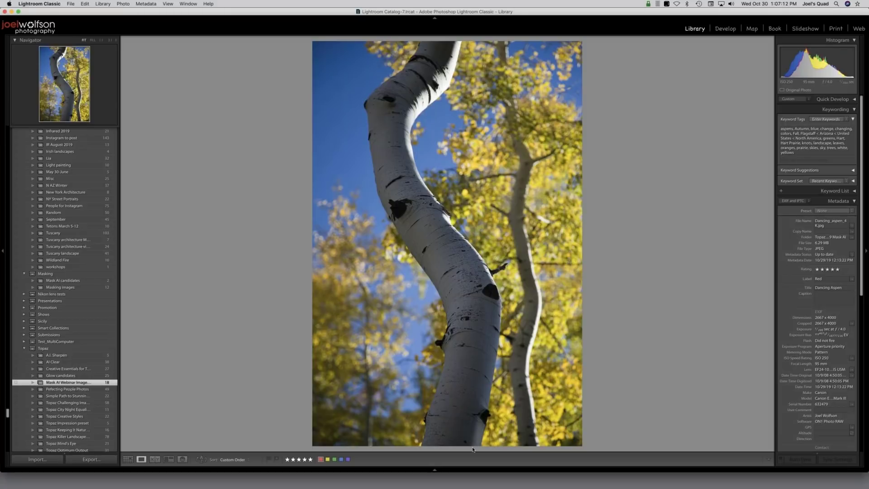
pyautogui.click(435, 472)
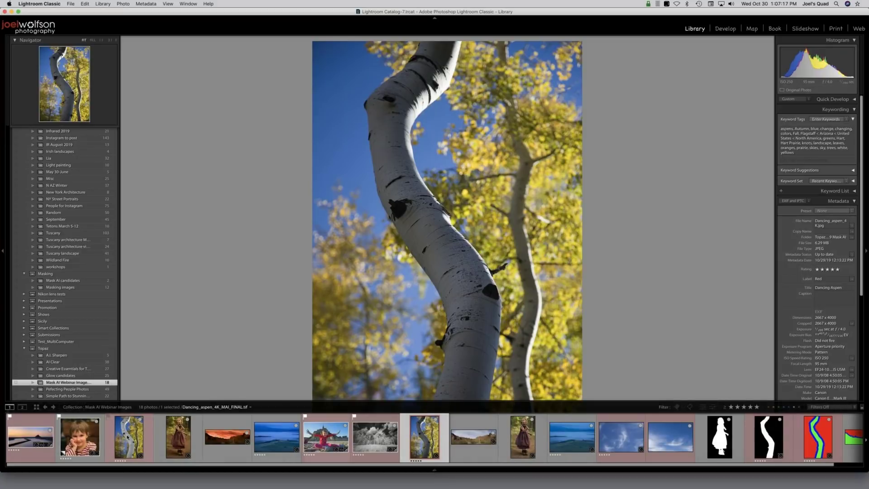
pyautogui.click(128, 437)
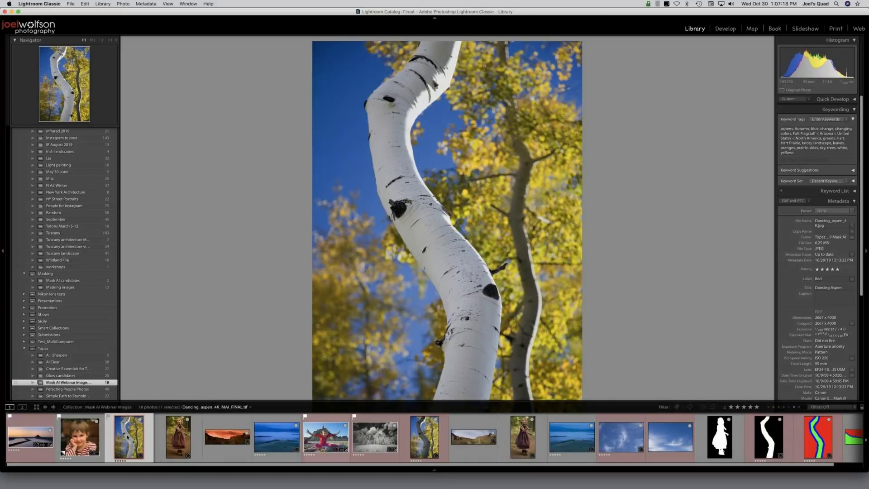
pyautogui.click(421, 441)
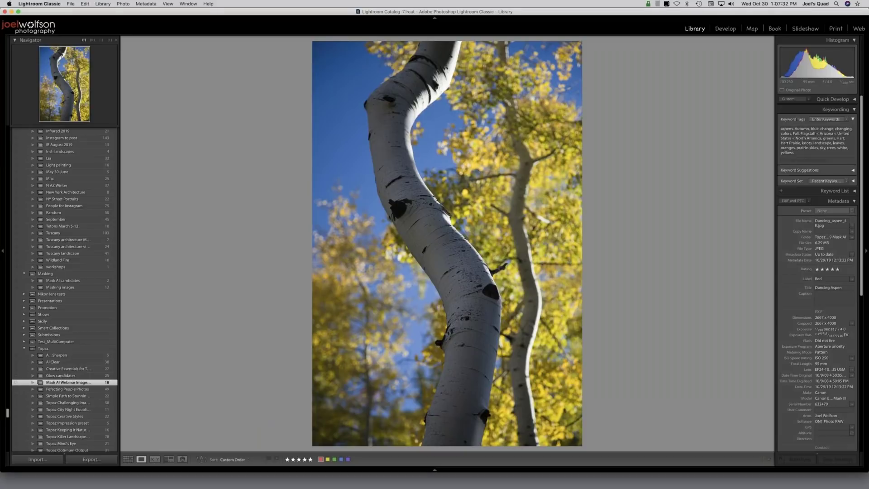
# Step: Send the original aspen photo to Adobe Photoshop CC 2019 for editing, using the Edit Original option
pyautogui.rightClick(346, 233)
pyautogui.moveTo(360, 297)
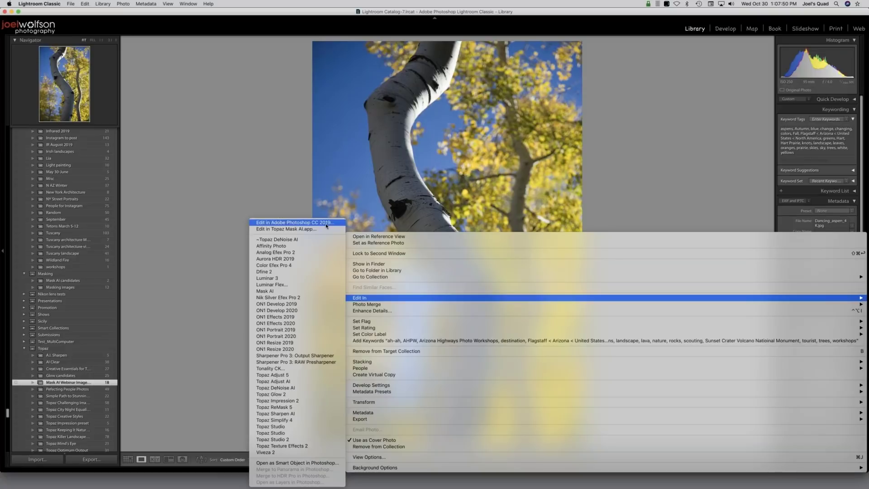
pyautogui.press('Return')
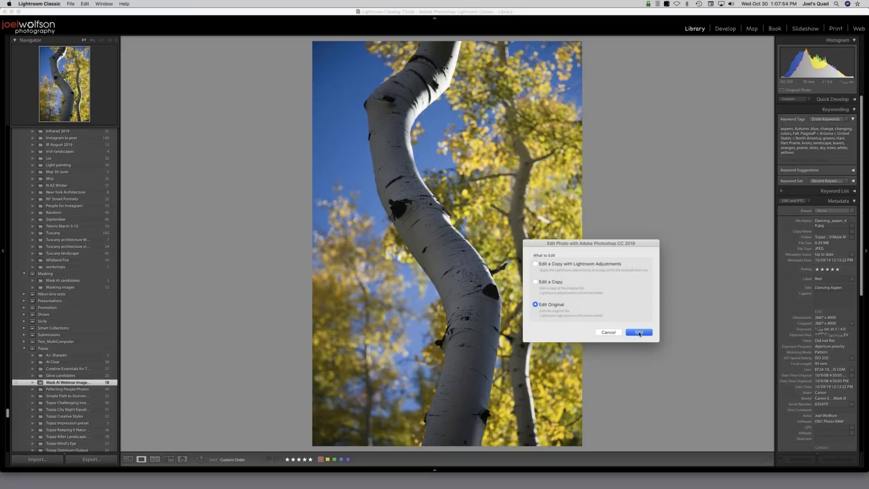
pyautogui.click(639, 332)
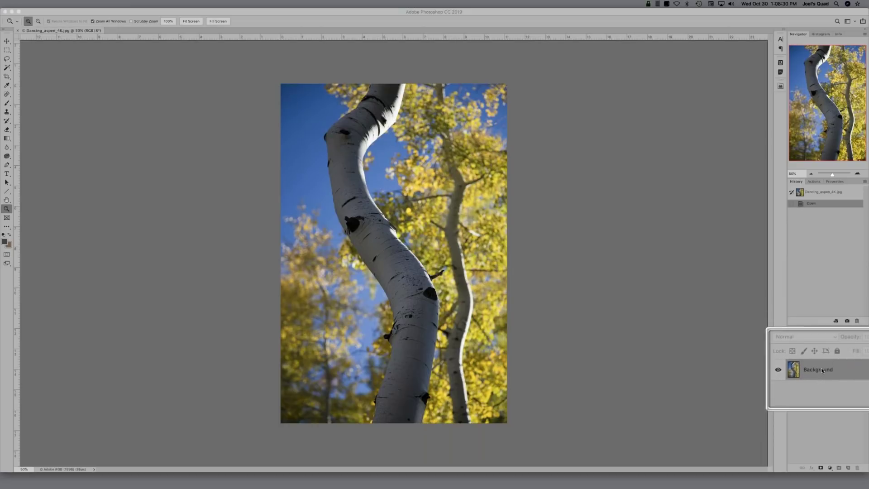
# Step: Duplicate the Background layer, add a layer mask to the copy, and make the copy's image rather than its mask active
pyautogui.moveTo(822, 371); pyautogui.dragTo(849, 468)
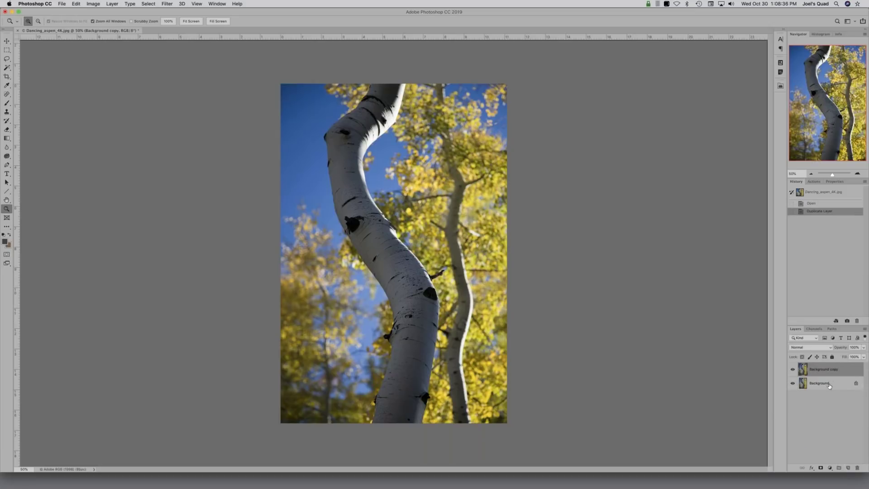
pyautogui.click(821, 468)
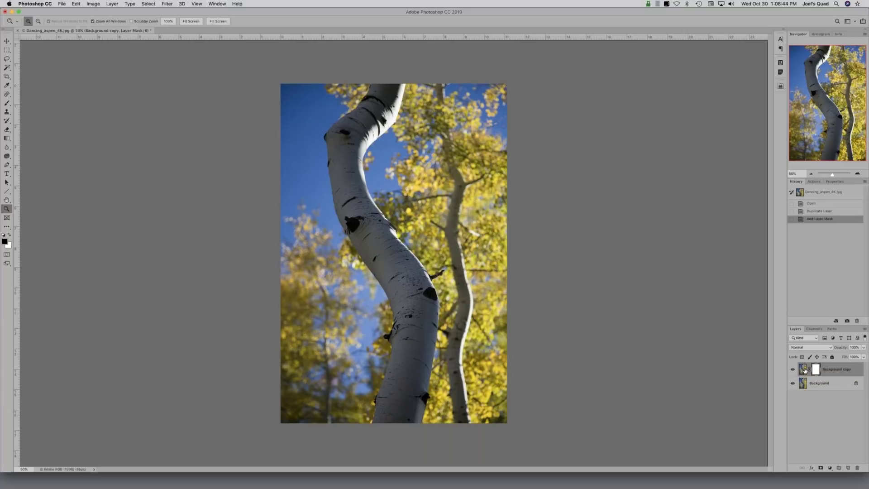
pyautogui.click(804, 370)
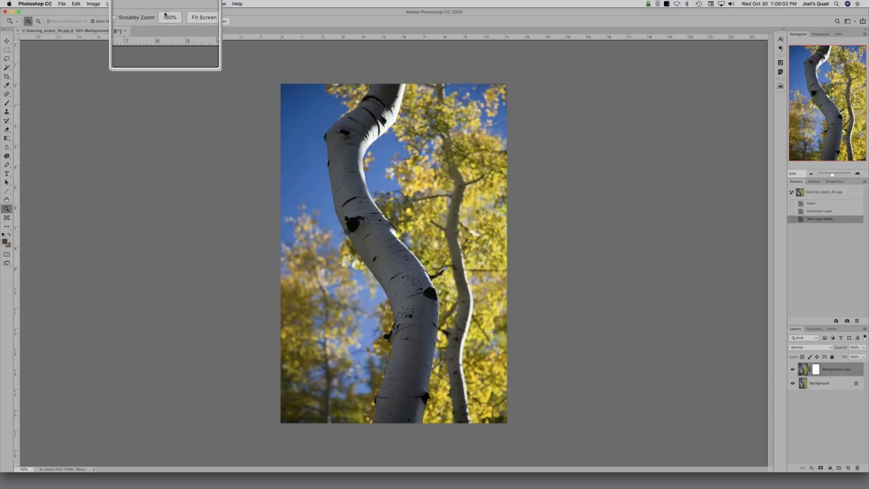
# Step: Open the duplicated layer in the Topaz Mask AI filter
pyautogui.click(166, 4)
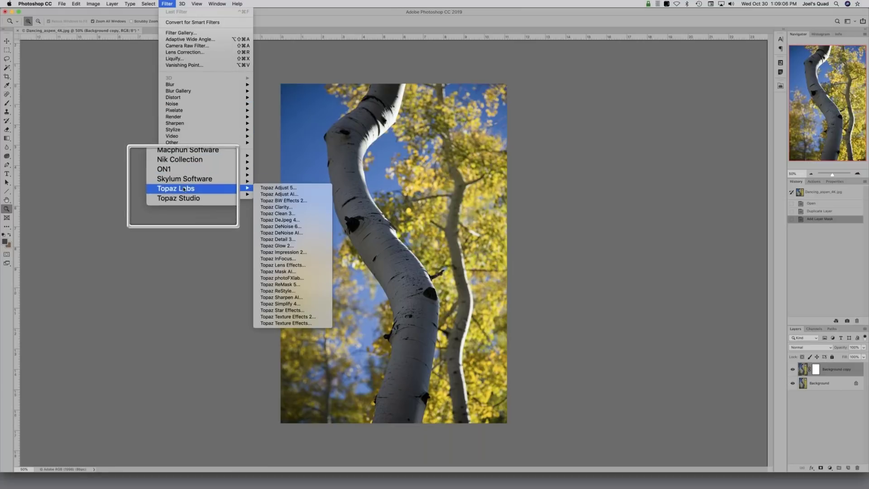
pyautogui.moveTo(243, 185)
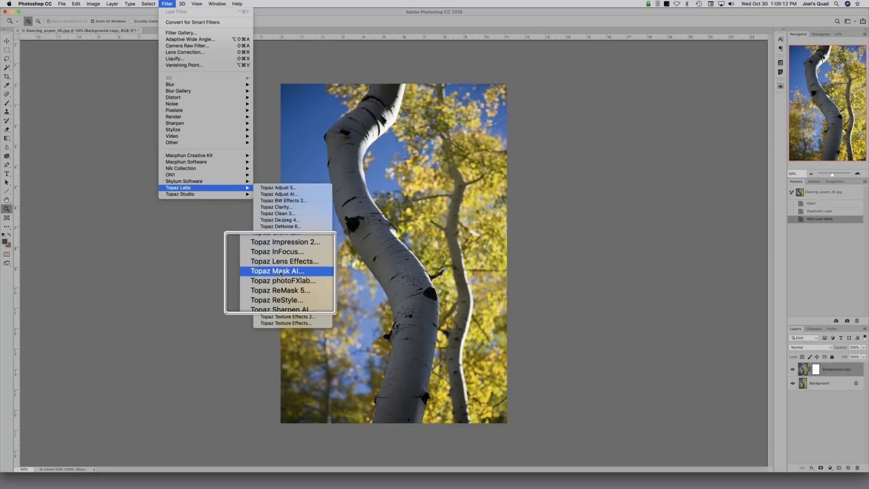
pyautogui.click(280, 272)
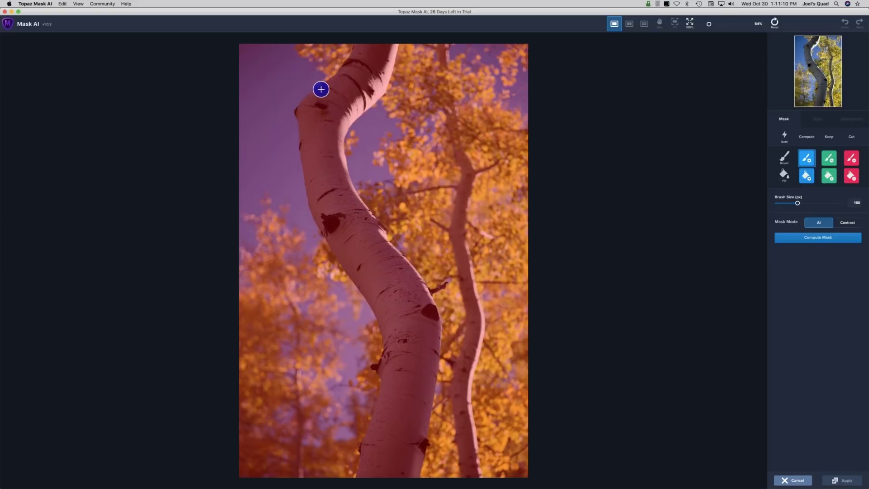
# Step: Reduce the Compute brush size to 100 px
pyautogui.press('[')
pyautogui.press('[')
pyautogui.press('[')
pyautogui.press('[')
pyautogui.press('[')
pyautogui.moveTo(790, 203); pyautogui.dragTo(791, 204)
pyautogui.write('100')
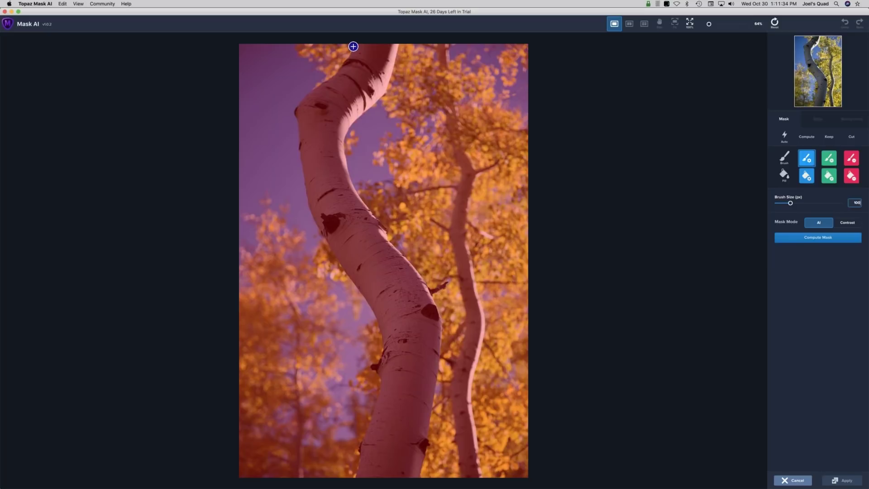
# Step: Paint the Compute brush along the whole left edge of the main aspen trunk, from the image's top to its bottom
pyautogui.moveTo(352, 46)
pyautogui.mouseDown()
pyautogui.moveTo(345, 63)
pyautogui.moveTo(302, 97)
pyautogui.moveTo(297, 128)
pyautogui.mouseUp()
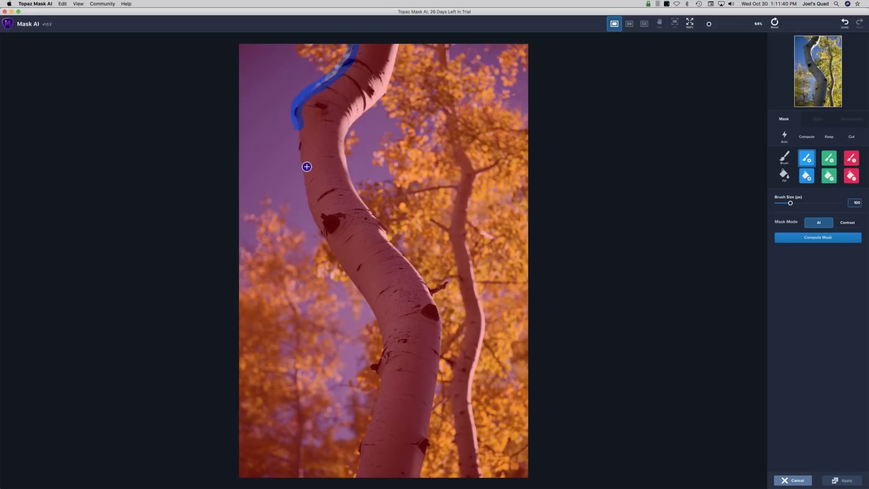
pyautogui.keyDown('shift'); pyautogui.click(307, 197); pyautogui.keyUp('shift')
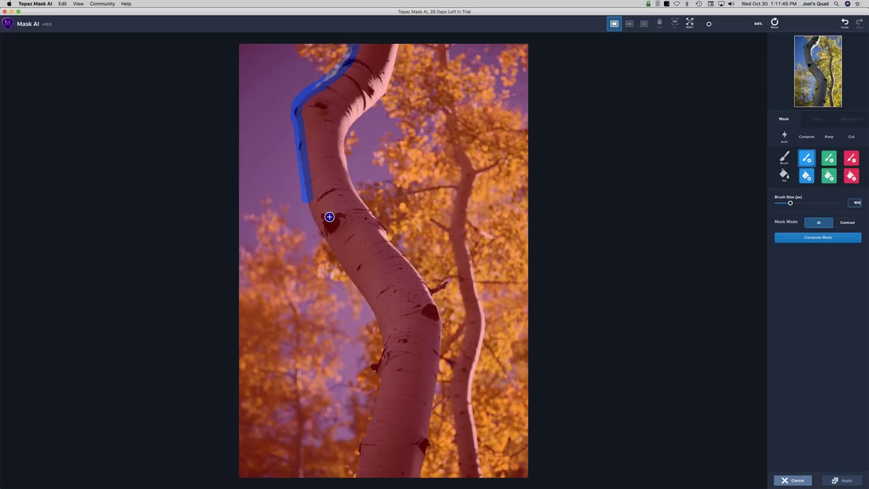
pyautogui.moveTo(308, 202); pyautogui.dragTo(312, 213)
pyautogui.keyDown('shift'); pyautogui.click(369, 298); pyautogui.keyUp('shift')
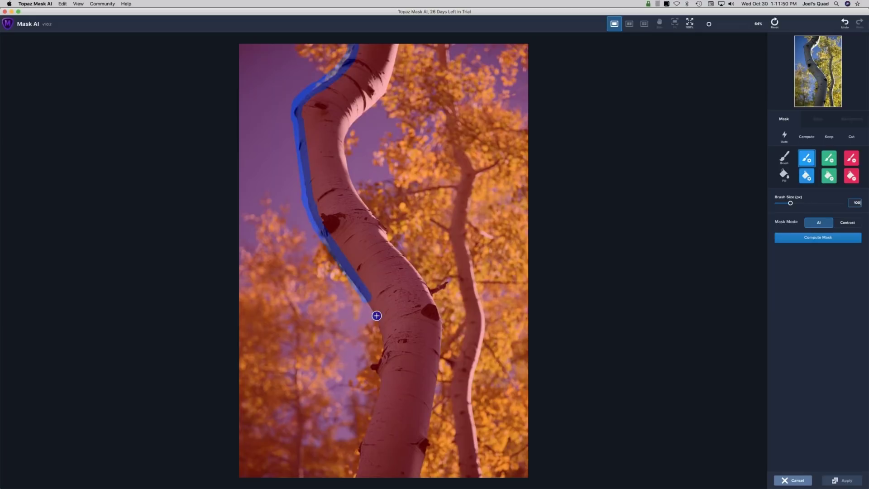
pyautogui.moveTo(368, 301)
pyautogui.mouseDown()
pyautogui.moveTo(382, 366)
pyautogui.moveTo(357, 476)
pyautogui.mouseUp()
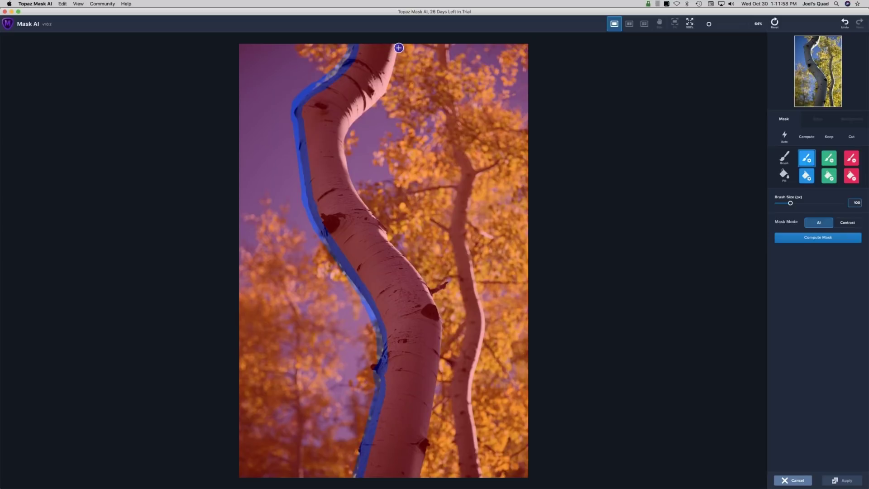
# Step: Paint the Compute brush along the whole right edge of the main aspen trunk, from the image's top to its bottom
pyautogui.moveTo(398, 47); pyautogui.dragTo(383, 93)
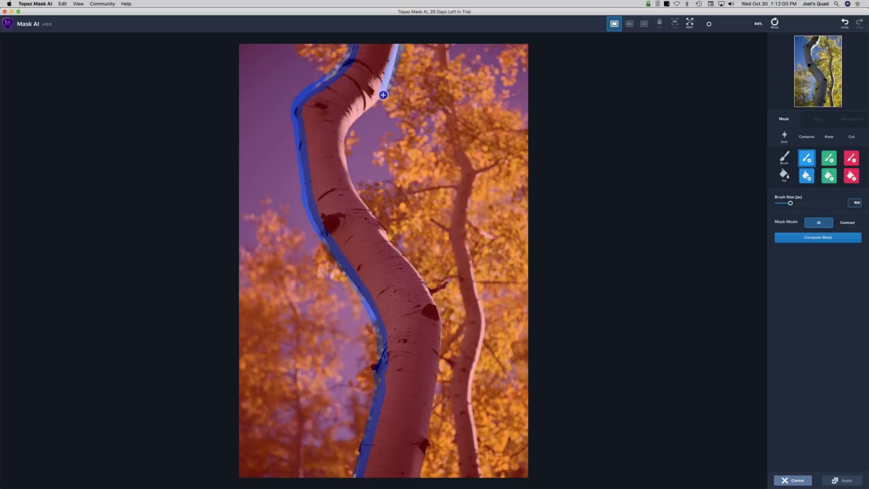
pyautogui.moveTo(380, 98)
pyautogui.mouseDown()
pyautogui.moveTo(349, 131)
pyautogui.moveTo(346, 148)
pyautogui.moveTo(353, 188)
pyautogui.moveTo(372, 214)
pyautogui.mouseUp()
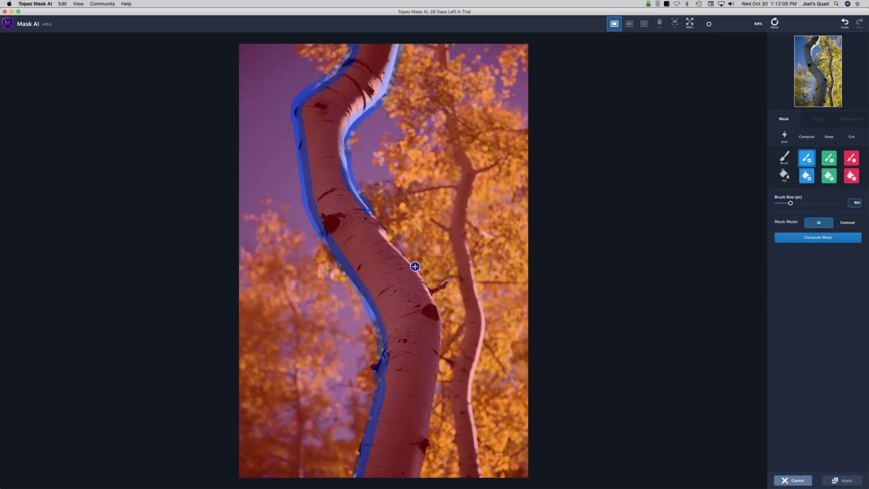
pyautogui.moveTo(419, 267); pyautogui.dragTo(441, 334)
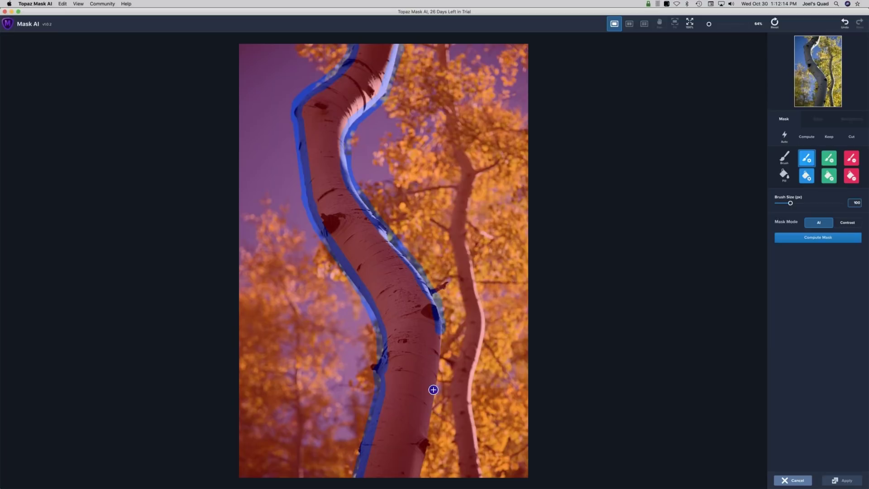
pyautogui.keyDown('shift'); pyautogui.click(434, 385); pyautogui.keyUp('shift')
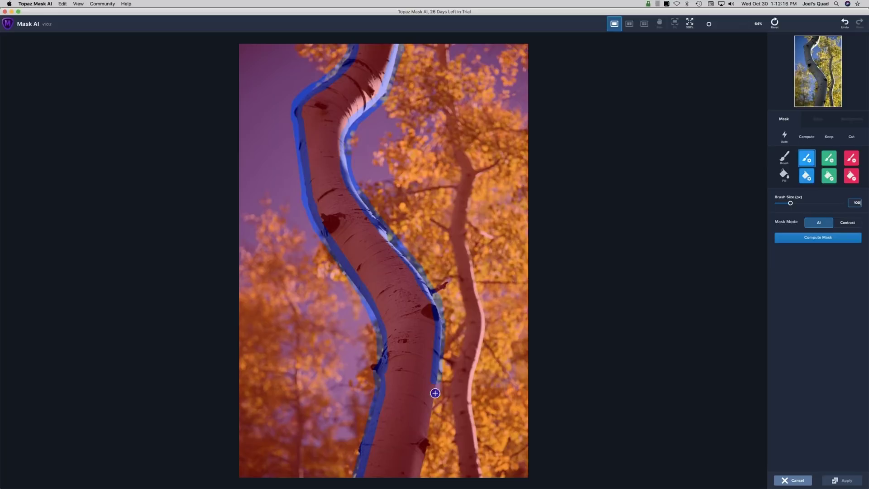
pyautogui.keyDown('shift'); pyautogui.click(419, 474); pyautogui.keyUp('shift')
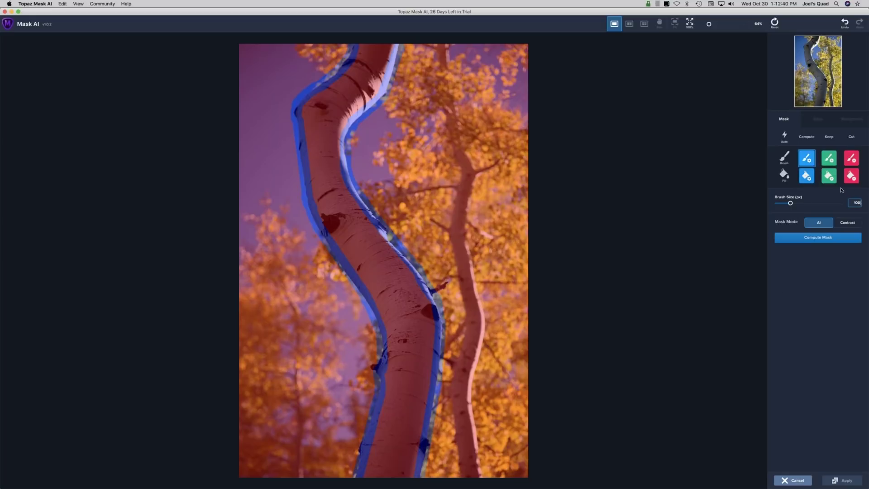
# Step: Fill the trunk area between the Compute strokes as Keep and compute the mask in AI mode
pyautogui.click(825, 182)
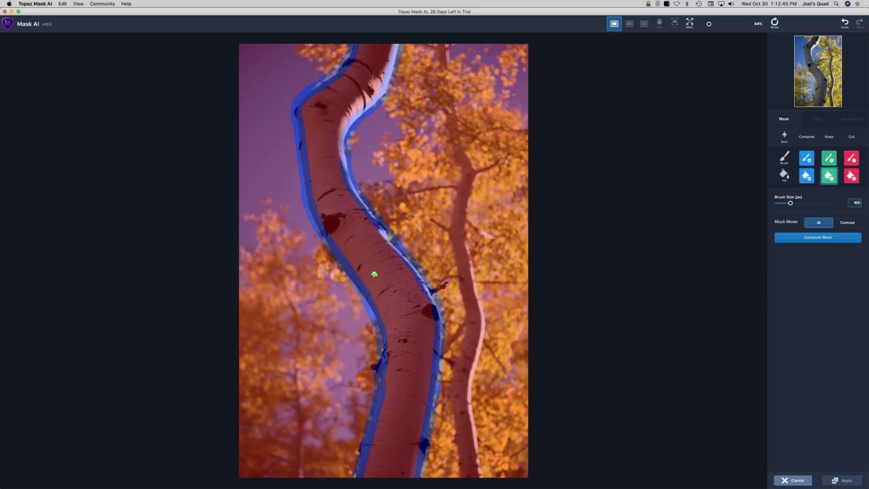
pyautogui.click(378, 298)
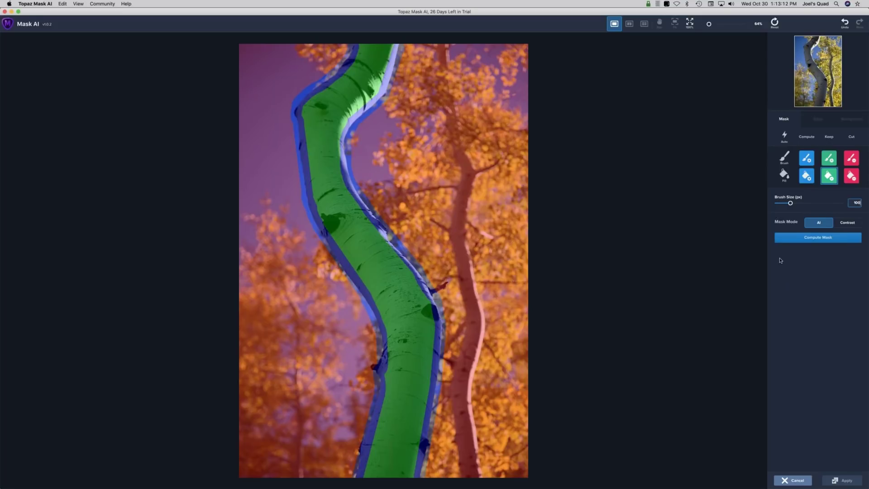
pyautogui.click(817, 239)
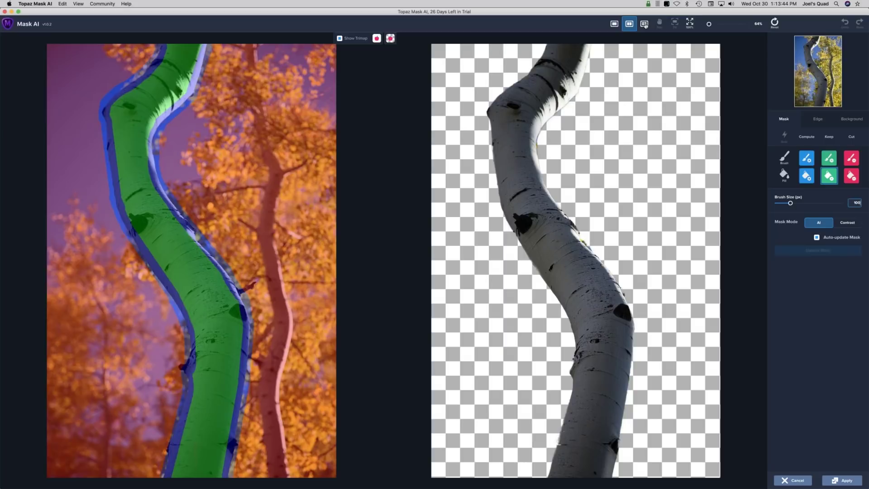
# Step: Examine the computed mask in the four-image view, and return to the split view with the Keep result as the comparison image
pyautogui.click(644, 23)
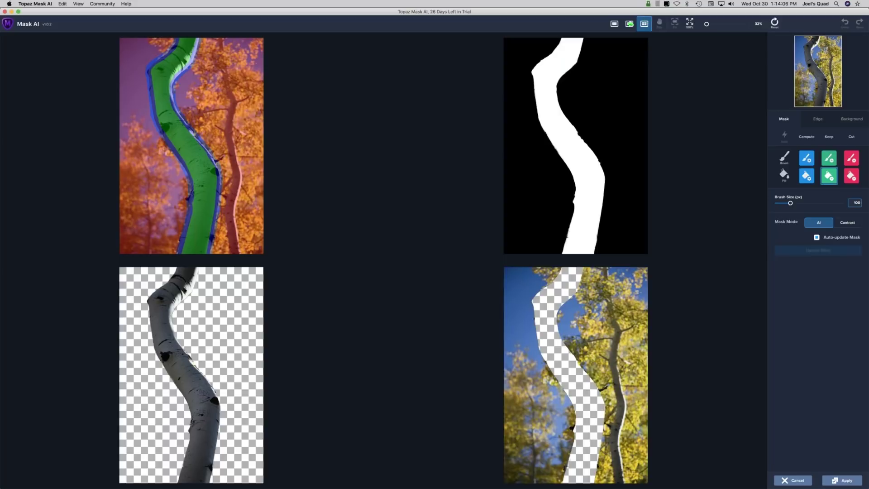
pyautogui.click(629, 24)
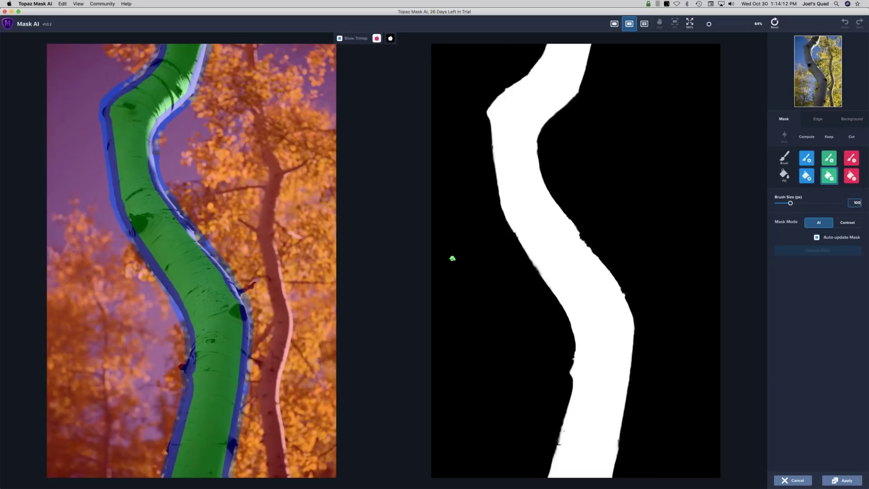
pyautogui.click(391, 39)
pyautogui.click(402, 56)
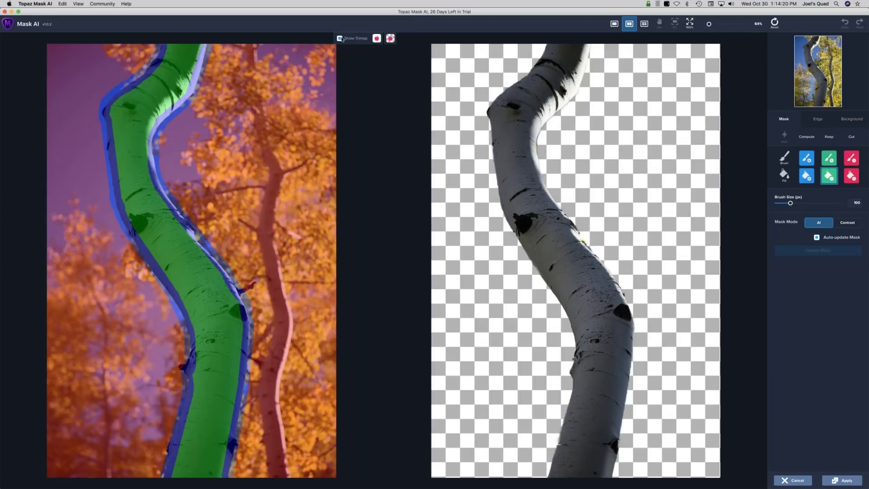
# Step: Compare the Keep result with the original image without the trimap, and with the black-and-white mask
pyautogui.click(376, 38)
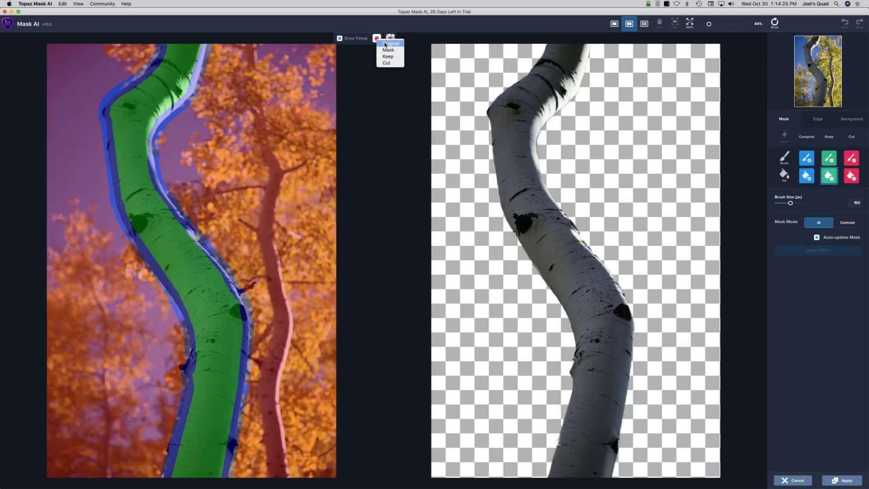
pyautogui.click(385, 44)
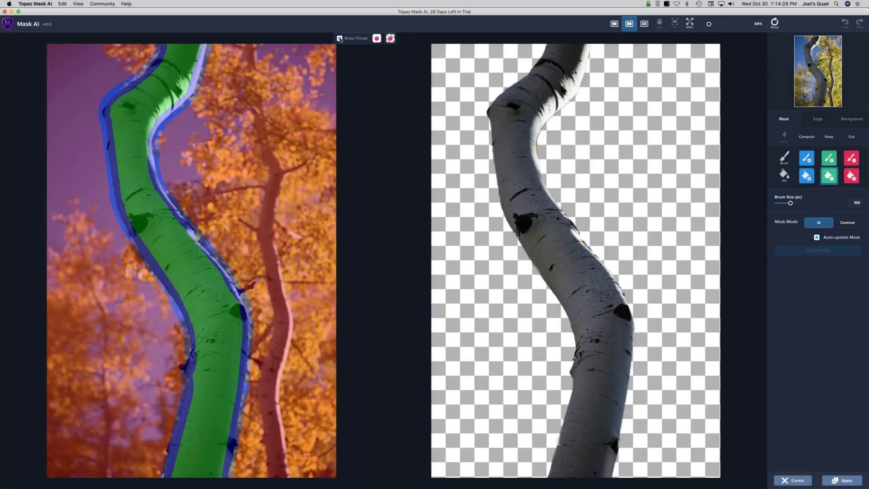
pyautogui.click(339, 39)
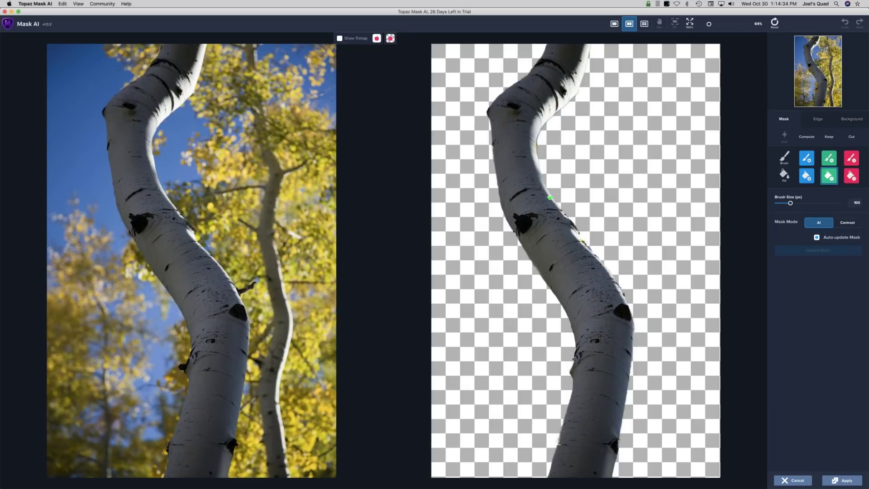
pyautogui.click(377, 38)
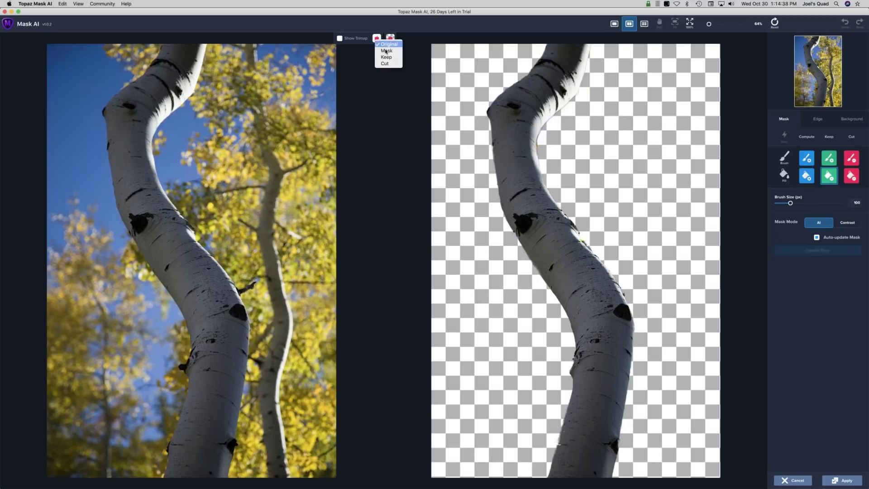
pyautogui.click(383, 51)
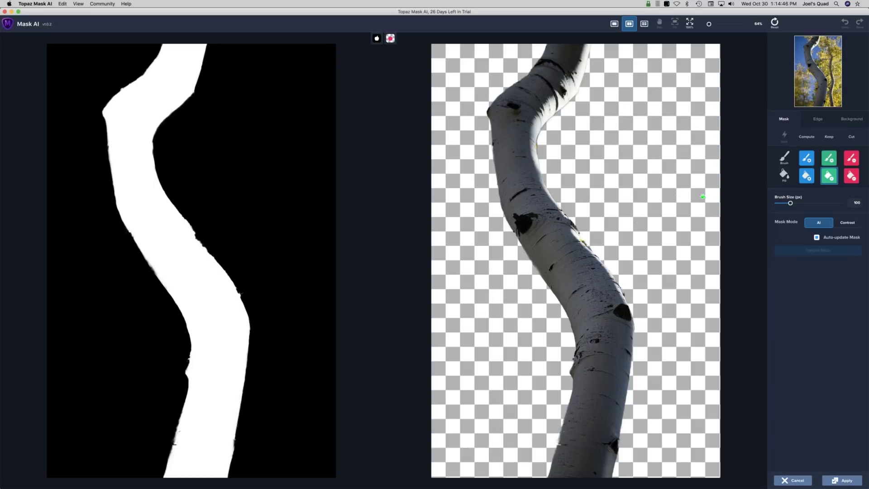
# Step: Try a solid red color as the background behind the masked trunk
pyautogui.click(845, 123)
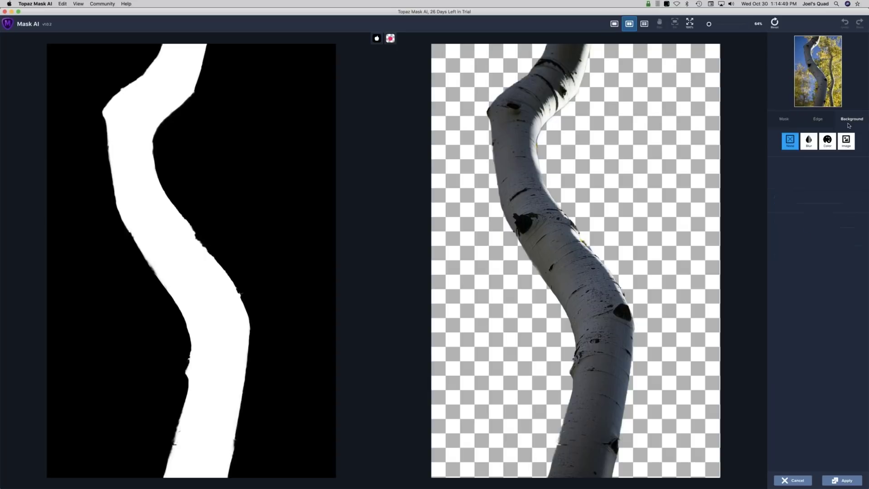
pyautogui.click(827, 142)
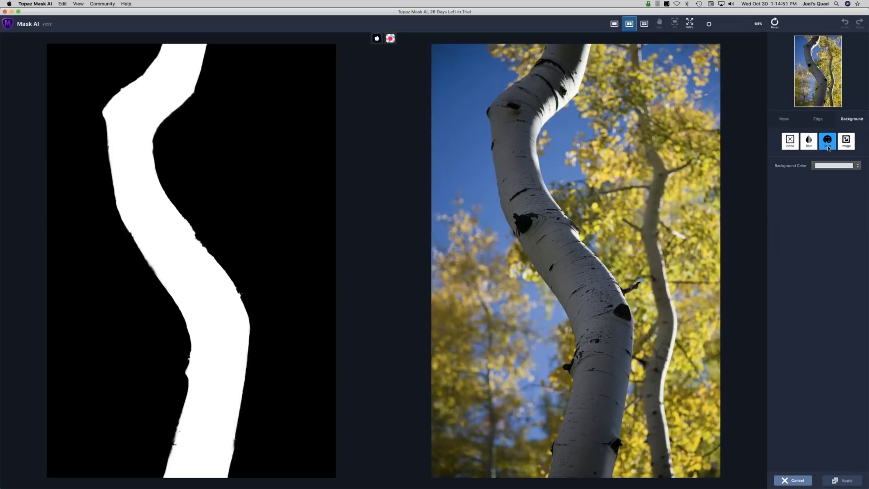
pyautogui.click(843, 168)
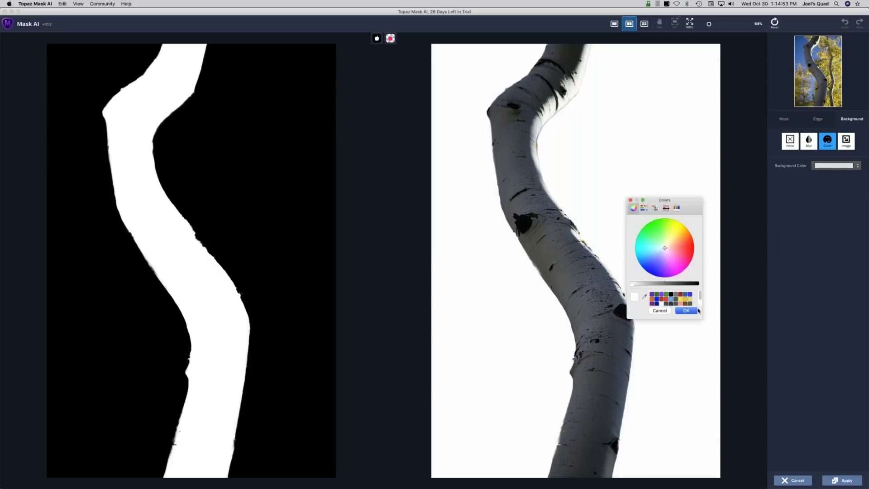
pyautogui.click(664, 298)
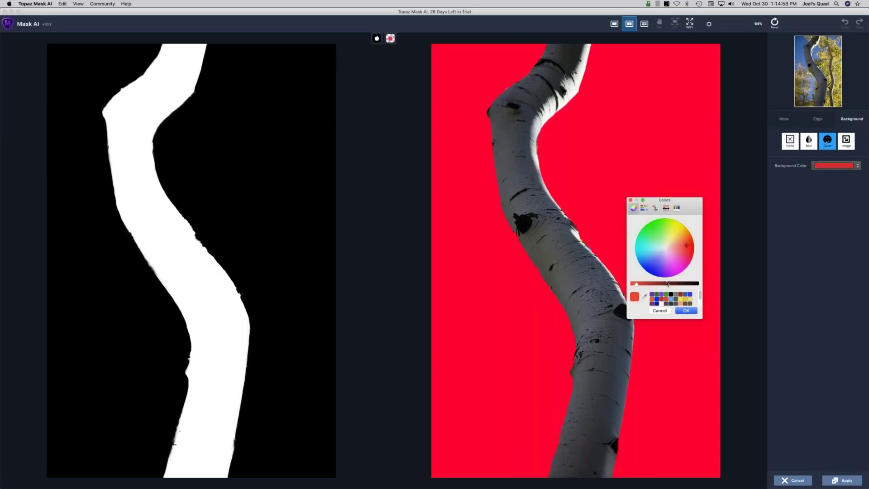
pyautogui.click(662, 311)
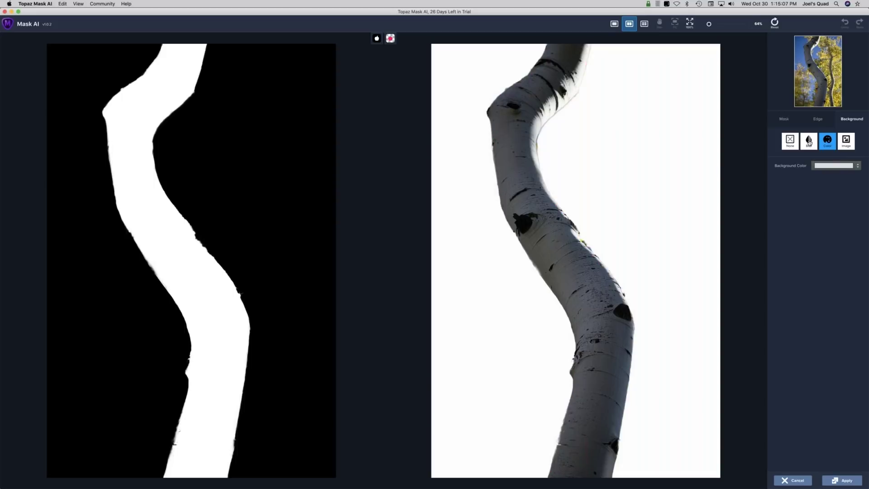
# Step: Blur the background at strength 34 and compare the trunk's edges with the original image at 100% zoom
pyautogui.click(809, 143)
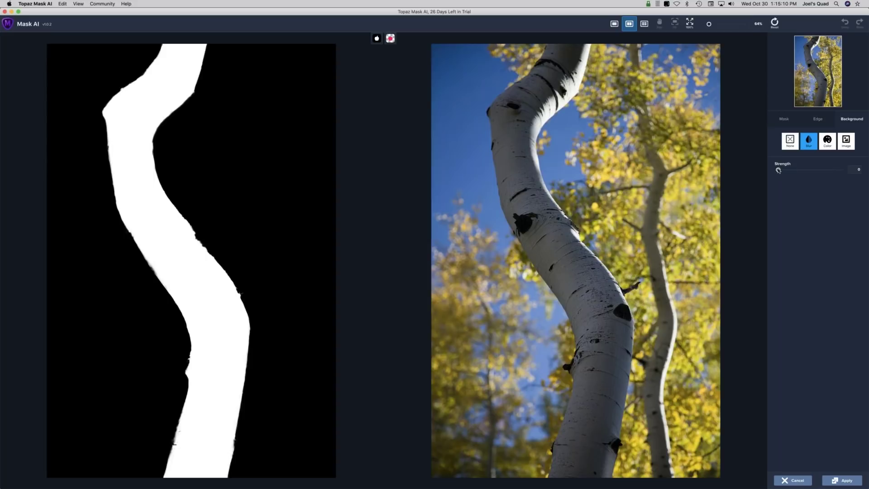
pyautogui.moveTo(778, 172); pyautogui.dragTo(799, 175)
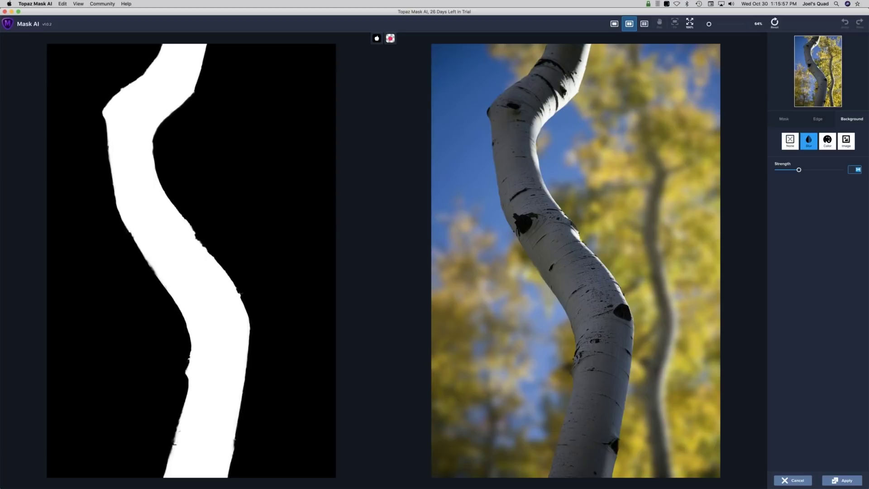
pyautogui.click(689, 22)
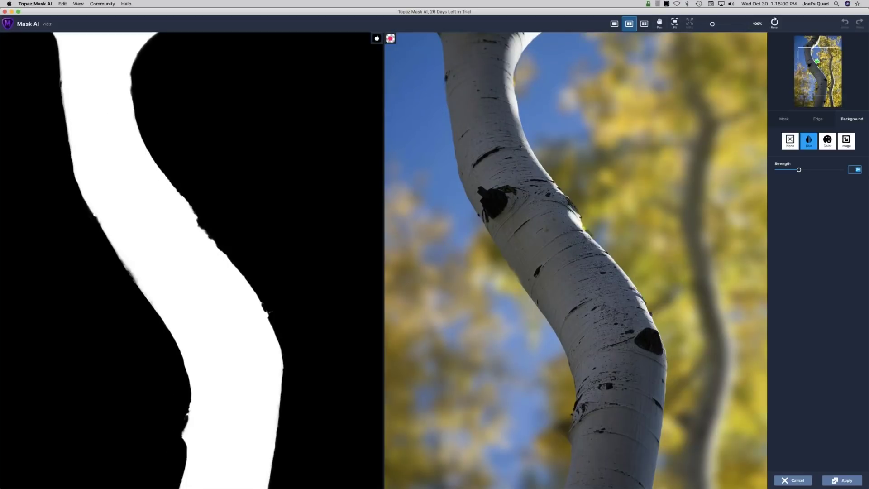
pyautogui.moveTo(819, 51)
pyautogui.mouseDown()
pyautogui.moveTo(817, 101)
pyautogui.moveTo(816, 60)
pyautogui.mouseUp()
pyautogui.click(390, 38)
pyautogui.click(377, 45)
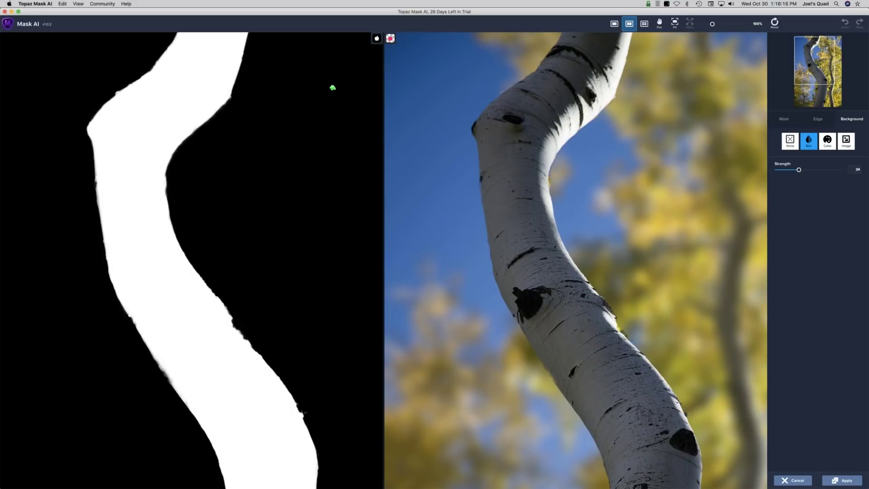
pyautogui.press('m')
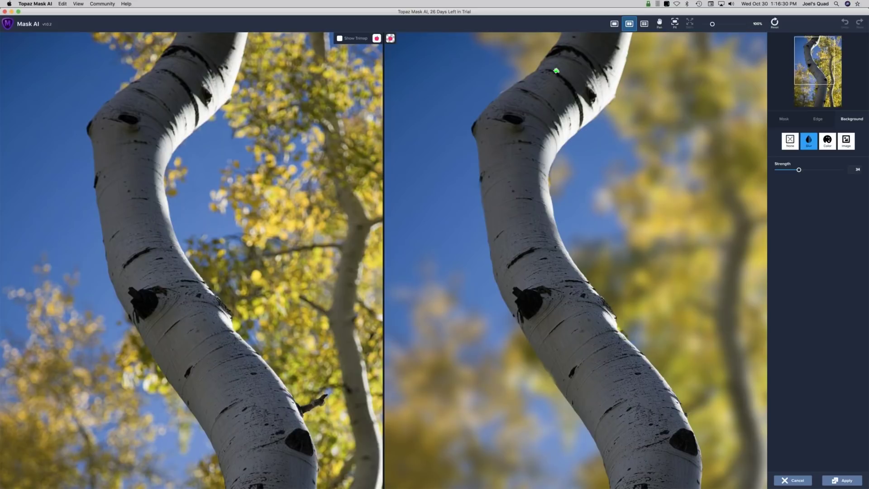
# Step: Cut the leftover background spots along the trunk's right edge with a 45 px Cut brush in Contrast mode
pyautogui.click(784, 120)
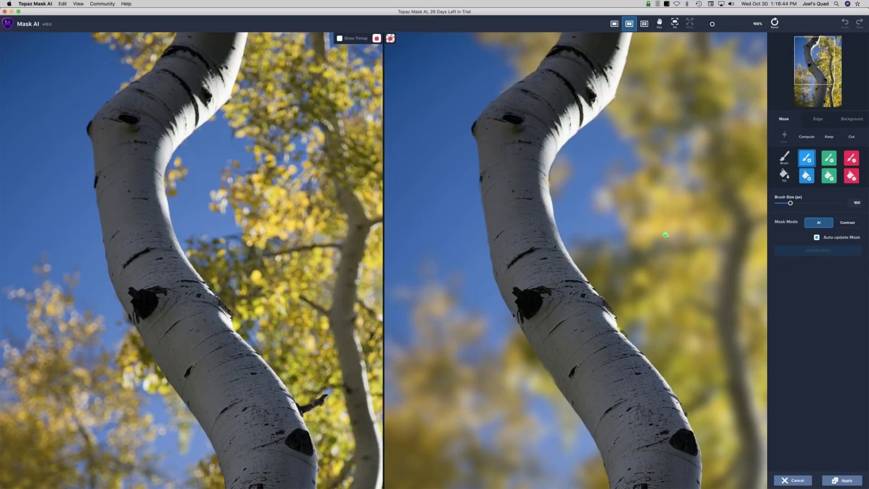
pyautogui.click(851, 158)
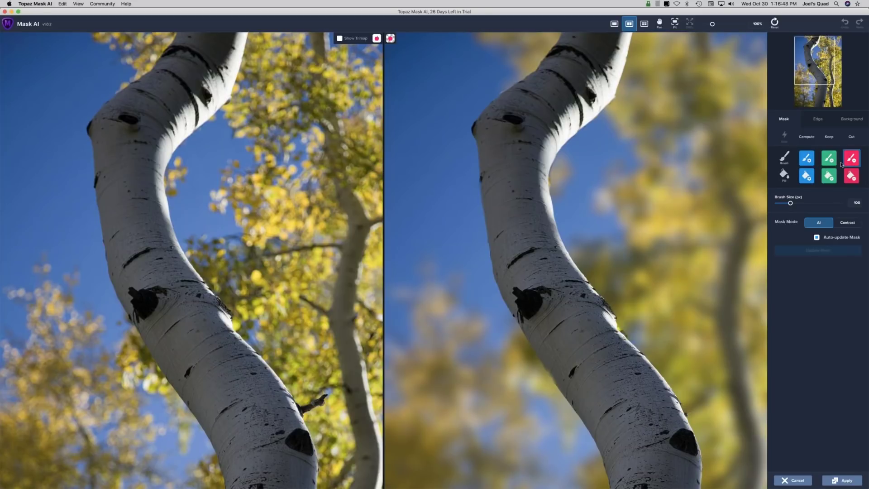
pyautogui.click(847, 223)
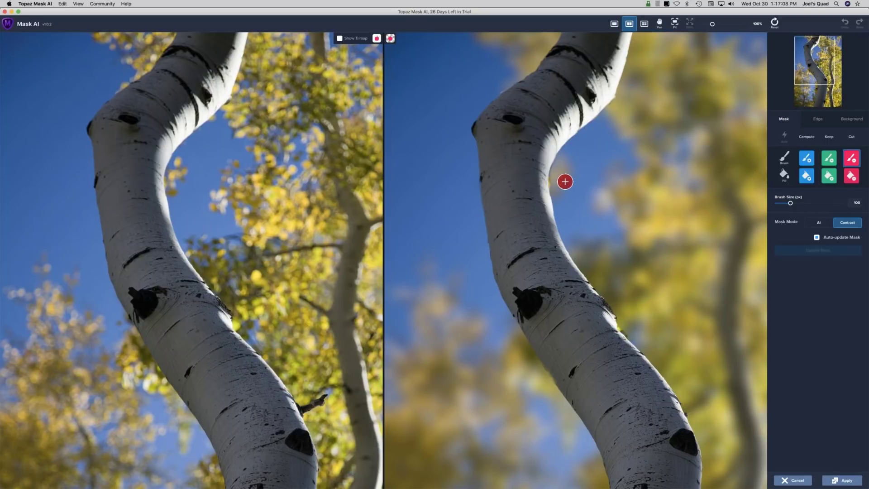
pyautogui.press('[')
pyautogui.press('[')
pyautogui.press('[')
pyautogui.press('[')
pyautogui.press('[')
pyautogui.press('[')
pyautogui.moveTo(553, 180); pyautogui.dragTo(553, 185)
pyautogui.moveTo(634, 338); pyautogui.dragTo(637, 341)
# Step: Show the black-and-white mask as the comparison image and cut the leftover background beside the trunk's upper right curve
pyautogui.click(376, 39)
pyautogui.press('Escape')
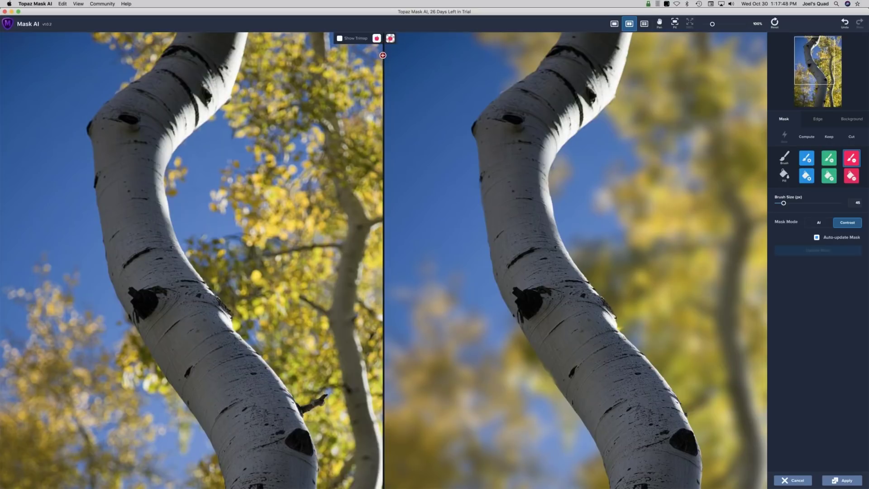
pyautogui.click(375, 39)
pyautogui.click(394, 67)
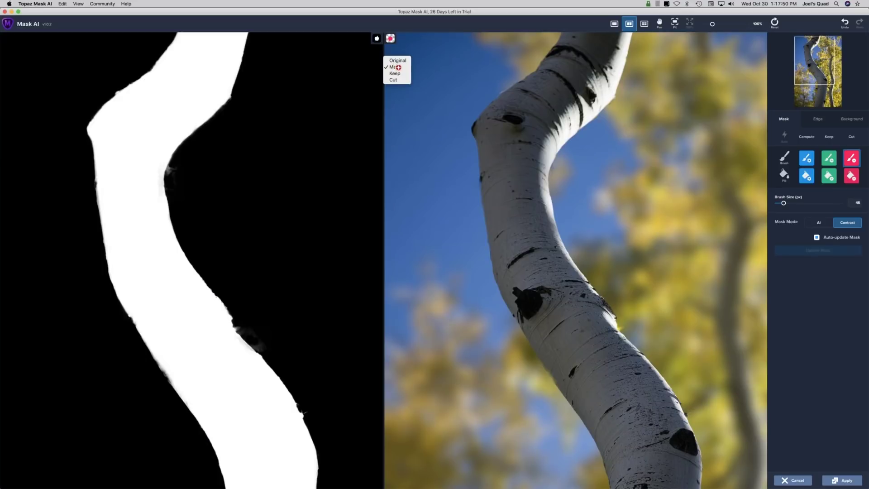
pyautogui.click(303, 163)
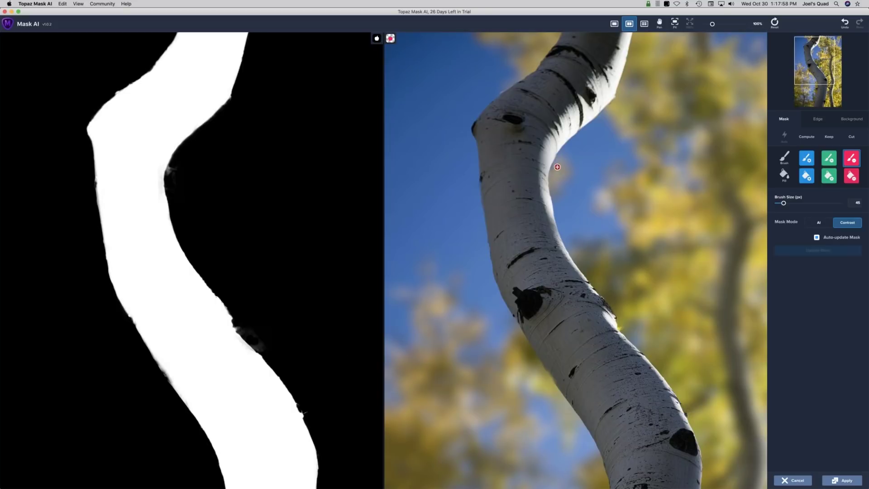
pyautogui.moveTo(556, 167); pyautogui.dragTo(555, 197)
# Step: Paint the Keep brush over the missing bark at the small knot low on the trunk's left edge
pyautogui.moveTo(810, 64); pyautogui.dragTo(796, 113)
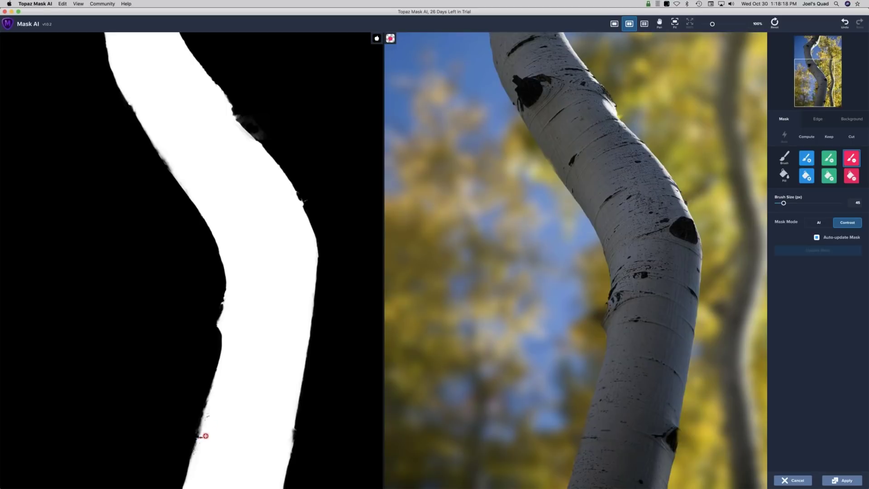
pyautogui.press('x')
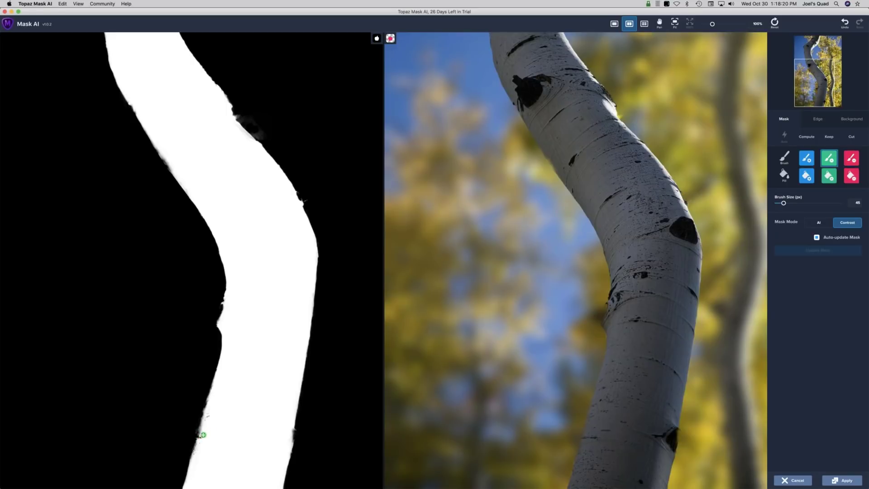
pyautogui.moveTo(200, 438)
pyautogui.mouseDown()
pyautogui.moveTo(208, 413)
pyautogui.moveTo(221, 427)
pyautogui.mouseUp()
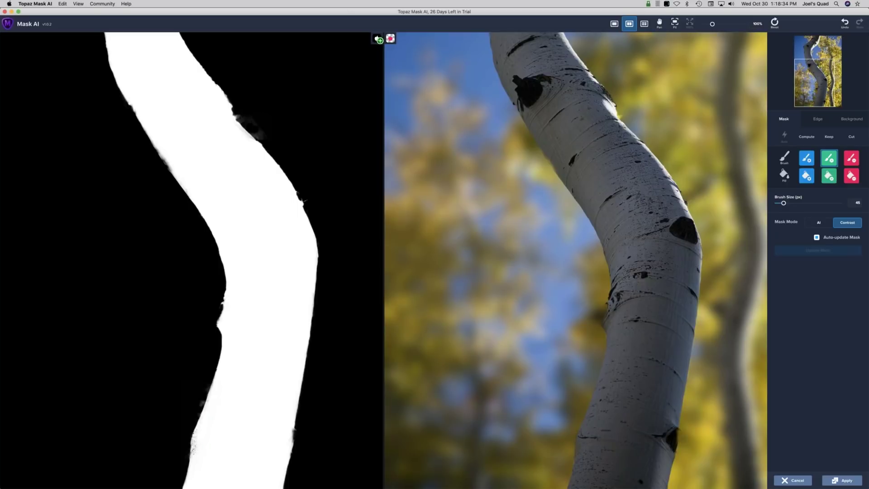
# Step: Show the original as the comparison image and paint Keep over the knot midway down the trunk's lower left edge
pyautogui.click(390, 38)
pyautogui.click(391, 51)
pyautogui.press('m')
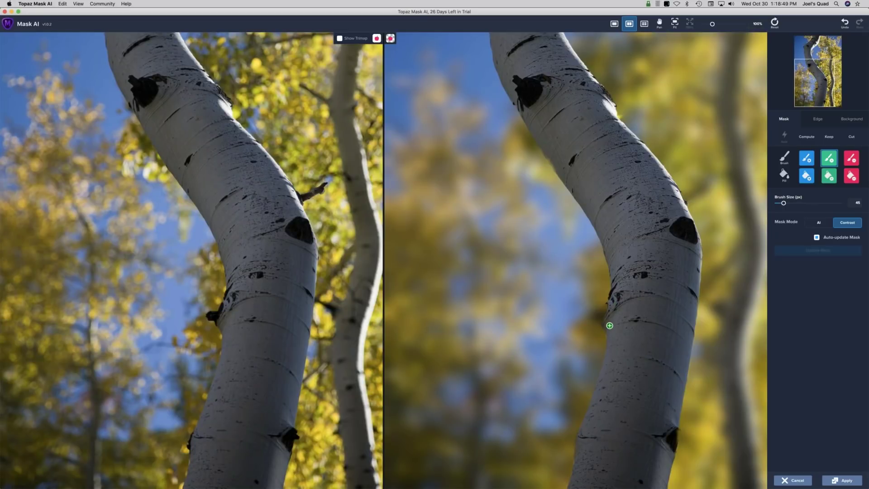
pyautogui.moveTo(608, 325)
pyautogui.mouseDown()
pyautogui.moveTo(612, 314)
pyautogui.moveTo(619, 317)
pyautogui.mouseUp()
pyautogui.click(557, 164)
# Step: Set the background blur strength to 100, check the trunk's edges, and apply the mask to return to Photoshop
pyautogui.moveTo(819, 76); pyautogui.dragTo(818, 57)
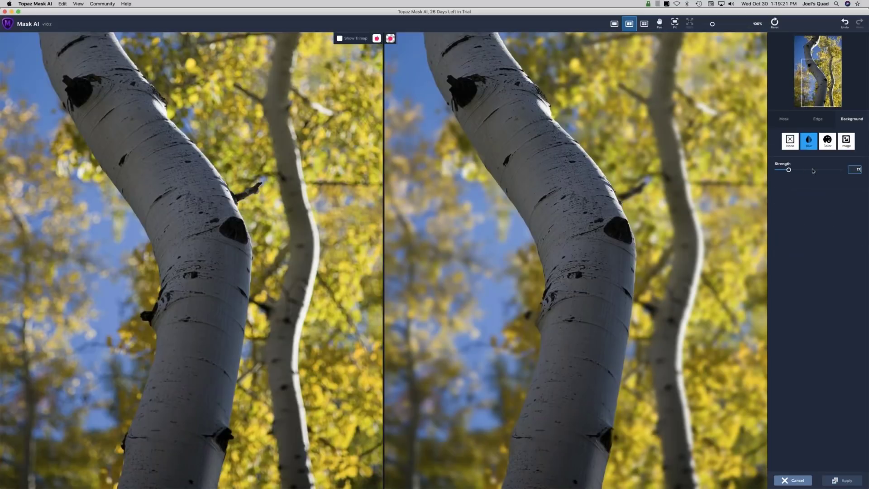
pyautogui.moveTo(812, 171); pyautogui.dragTo(847, 173)
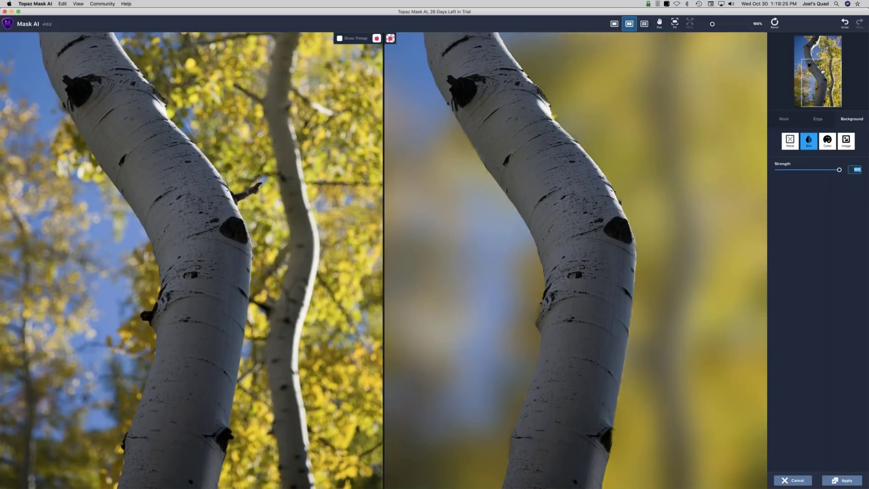
pyautogui.moveTo(822, 72); pyautogui.dragTo(824, 57)
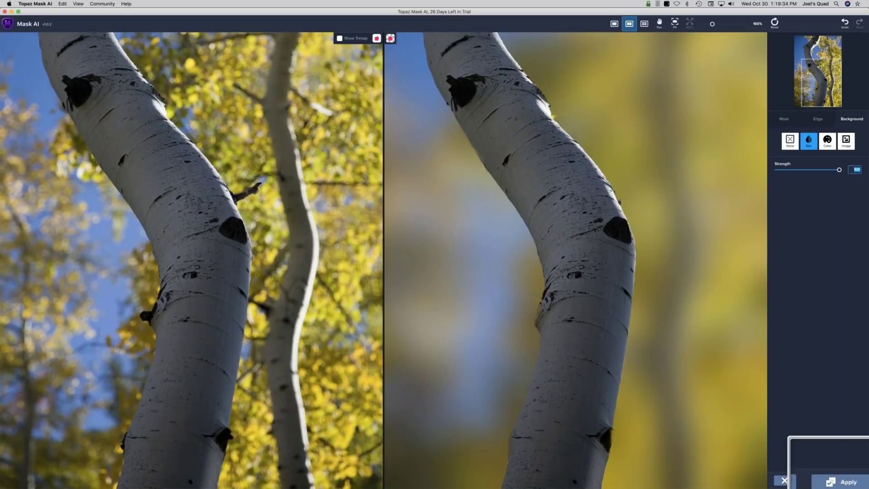
pyautogui.click(824, 467)
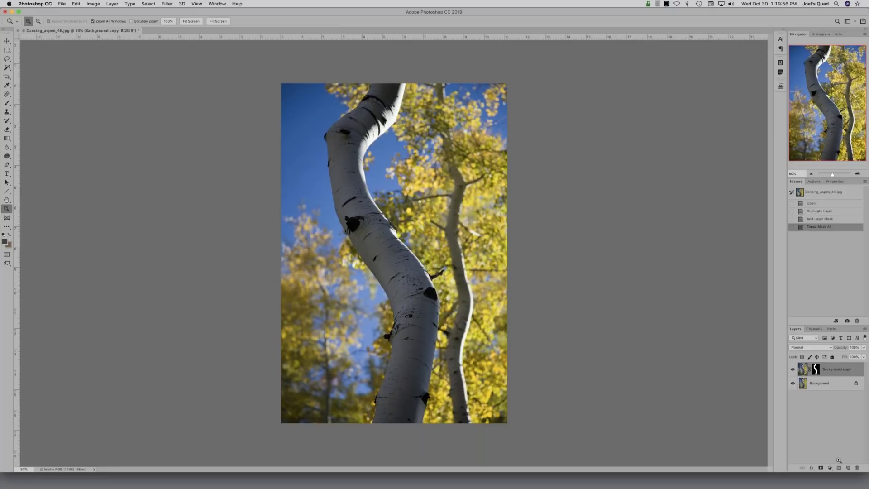
# Step: Add a Levels adjustment layer above the masked Background copy layer
pyautogui.moveTo(838, 460); pyautogui.dragTo(818, 448)
pyautogui.doubleClick(6, 208)
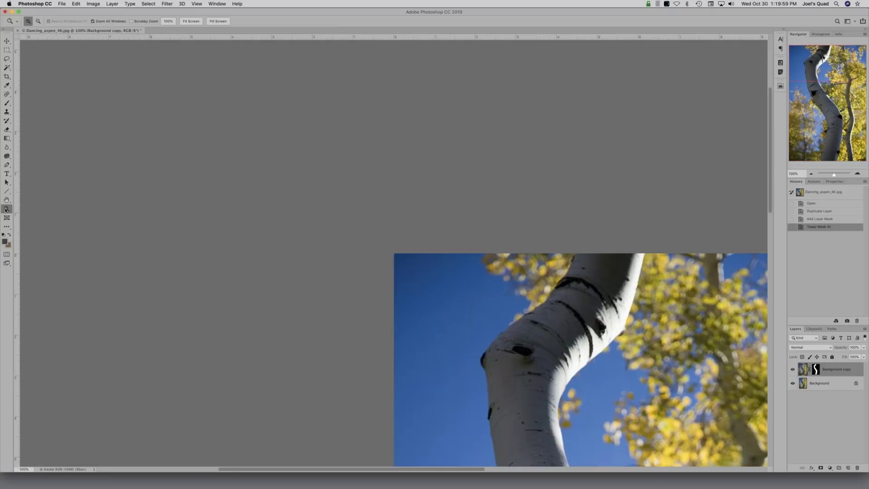
pyautogui.click(6, 200)
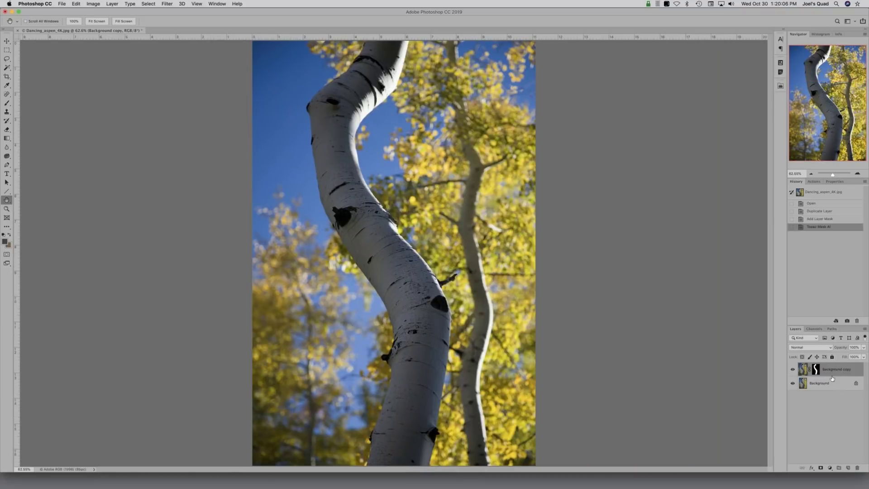
pyautogui.click(830, 468)
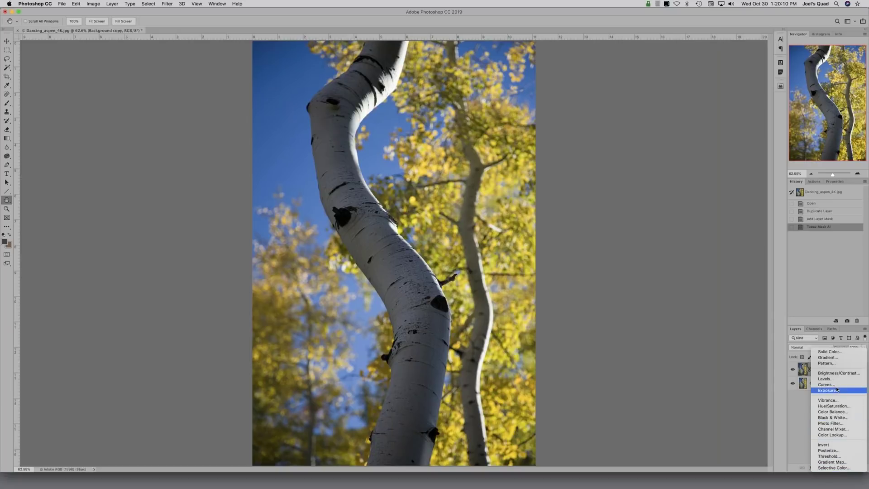
pyautogui.click(830, 468)
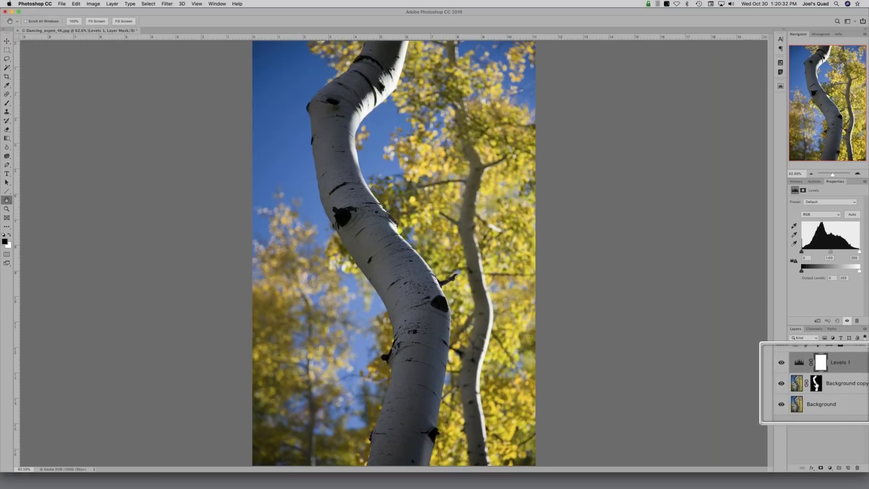
# Step: Replace the Levels layer's mask with a copy of the Background copy layer's trunk mask, and open the Levels settings
pyautogui.moveTo(817, 381); pyautogui.dragTo(820, 372)
pyautogui.click(805, 370)
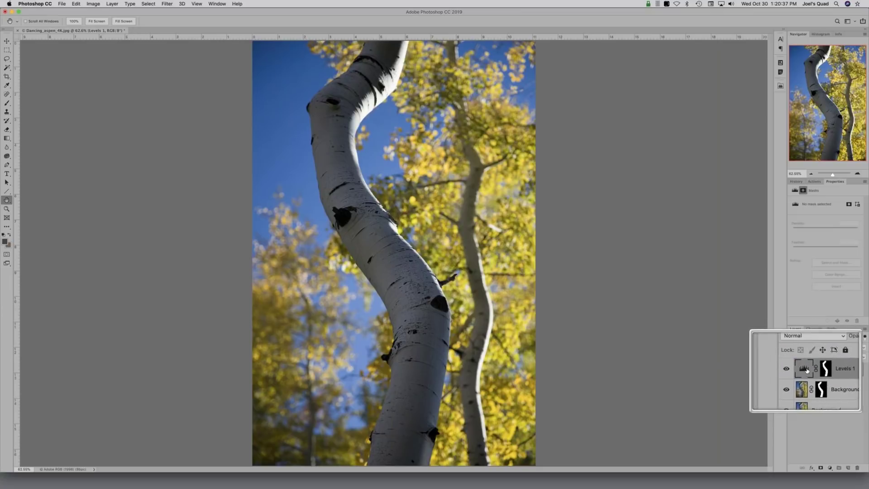
pyautogui.click(806, 371)
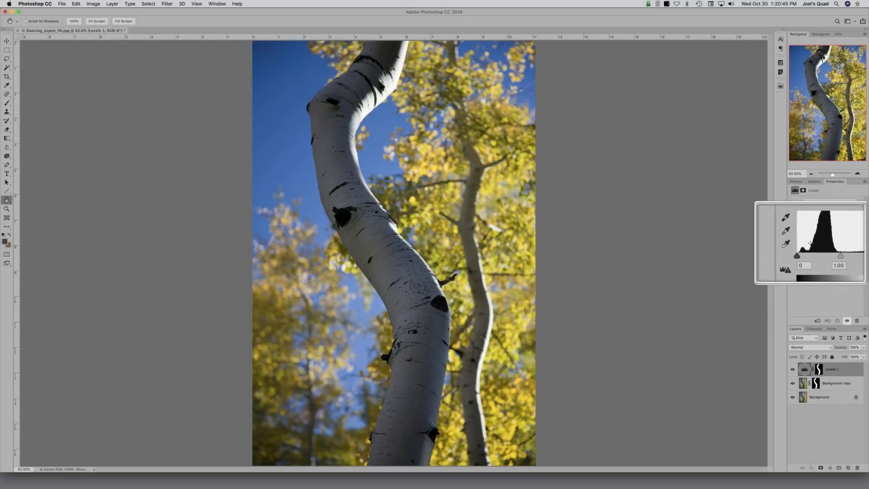
# Step: Set the trunk's Levels inputs to a black point of about 12, midtones of 1.88 and a white point of 218
pyautogui.moveTo(830, 252); pyautogui.dragTo(818, 253)
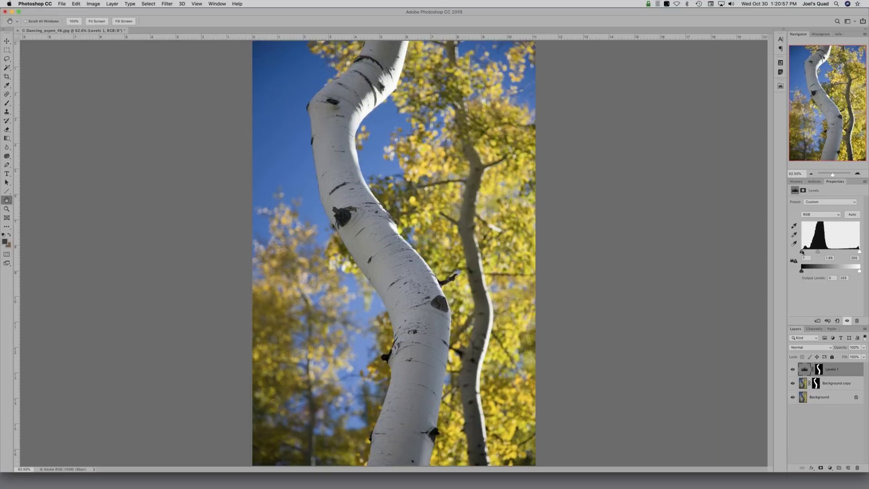
pyautogui.moveTo(802, 252); pyautogui.dragTo(805, 252)
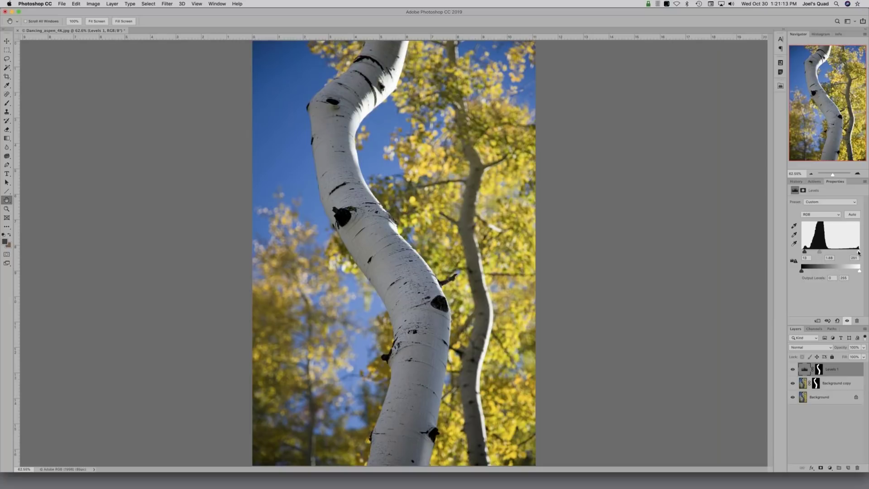
pyautogui.moveTo(858, 253); pyautogui.dragTo(850, 253)
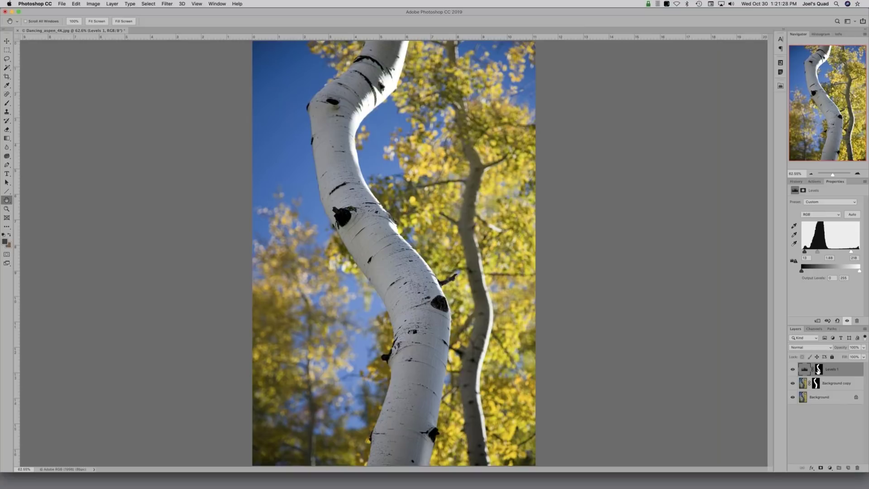
pyautogui.click(829, 467)
pyautogui.click(835, 467)
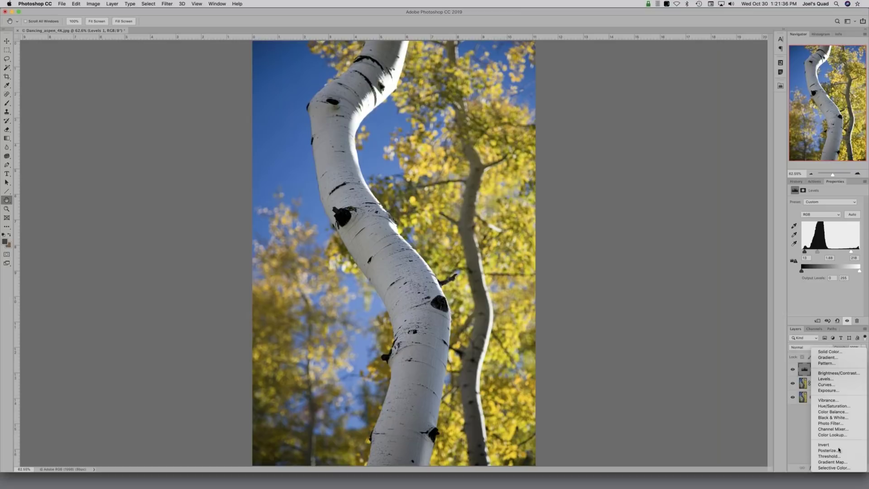
pyautogui.click(644, 231)
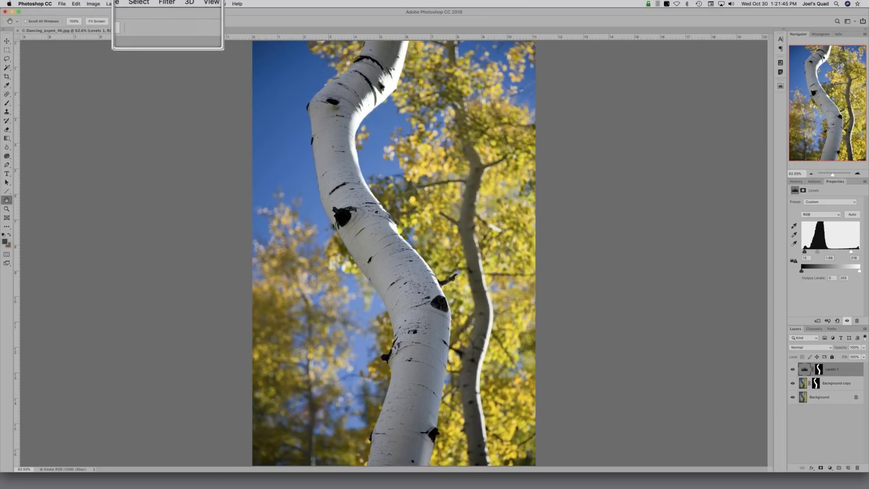
pyautogui.click(111, 4)
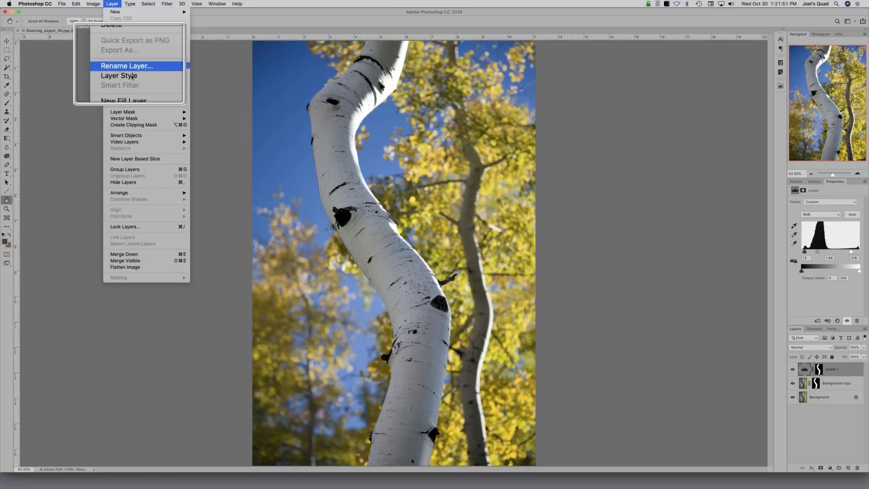
pyautogui.moveTo(135, 95)
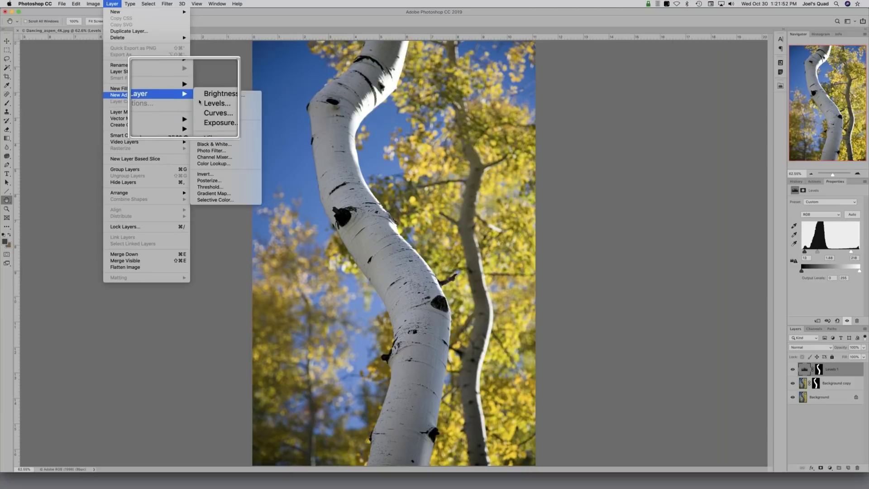
pyautogui.click(201, 126)
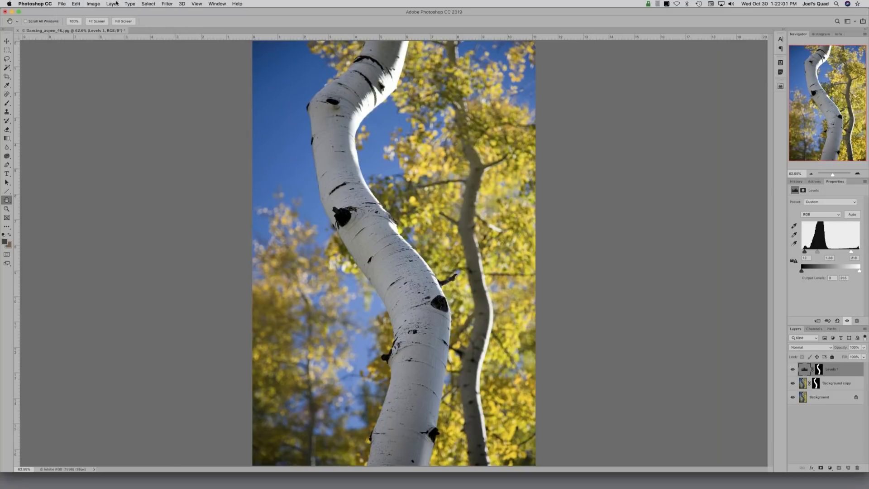
# Step: Add a Hue/Saturation adjustment layer named Background above the Levels layer
pyautogui.click(113, 4)
pyautogui.moveTo(145, 112)
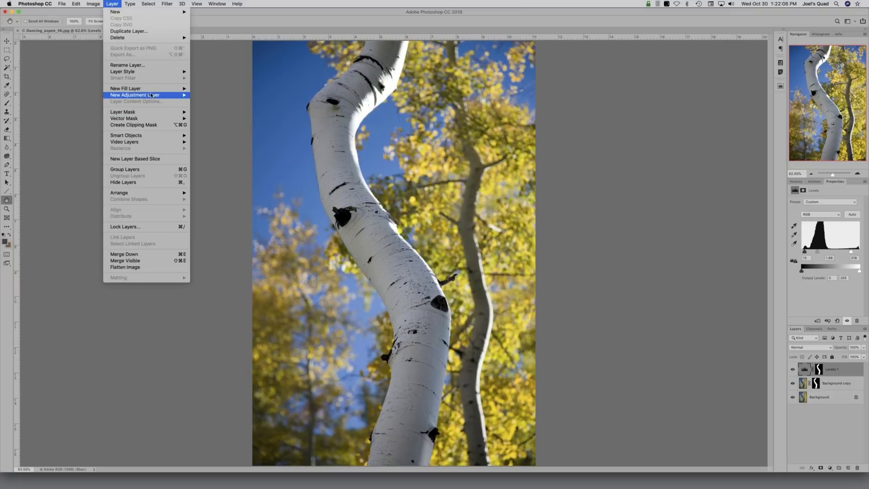
pyautogui.moveTo(176, 95)
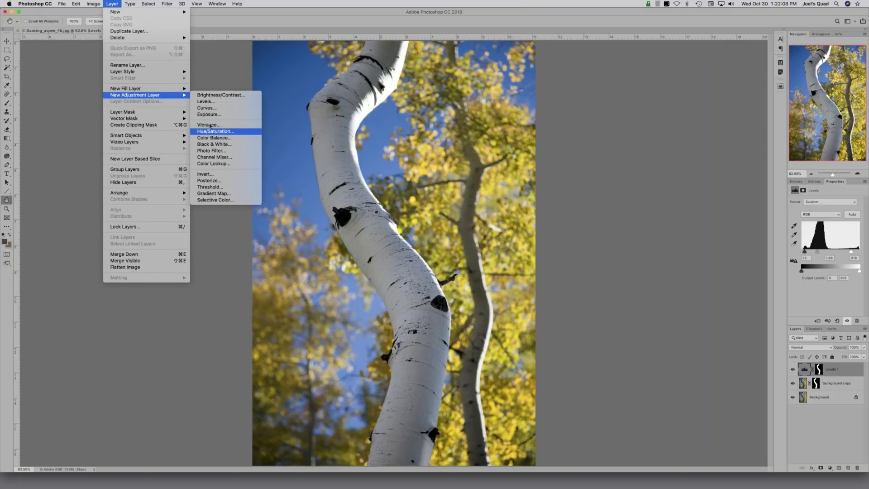
pyautogui.click(211, 131)
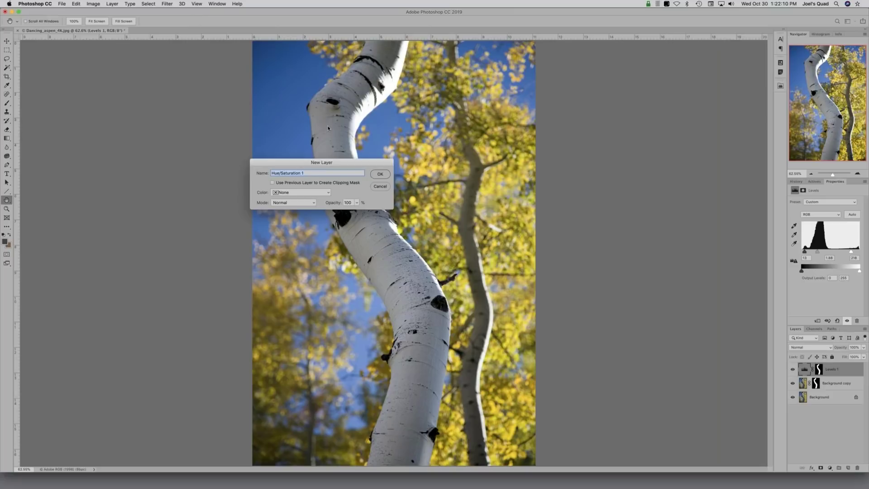
pyautogui.write('Background')
pyautogui.press('Return')
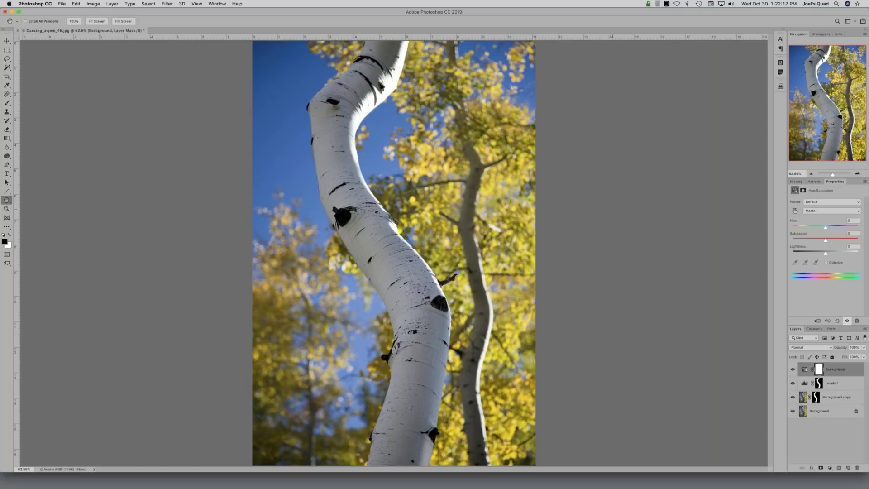
# Step: Rename the Levels 1 layer as aspen and keep the Hue/Saturation layer's name as Background
pyautogui.doubleClick(833, 383)
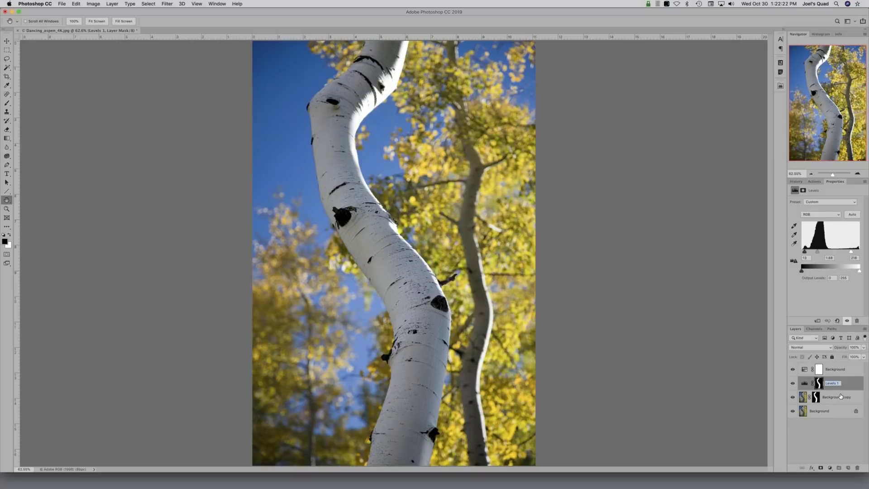
pyautogui.write('B')
pyautogui.write('psen')
pyautogui.press('Return')
pyautogui.doubleClick(835, 369)
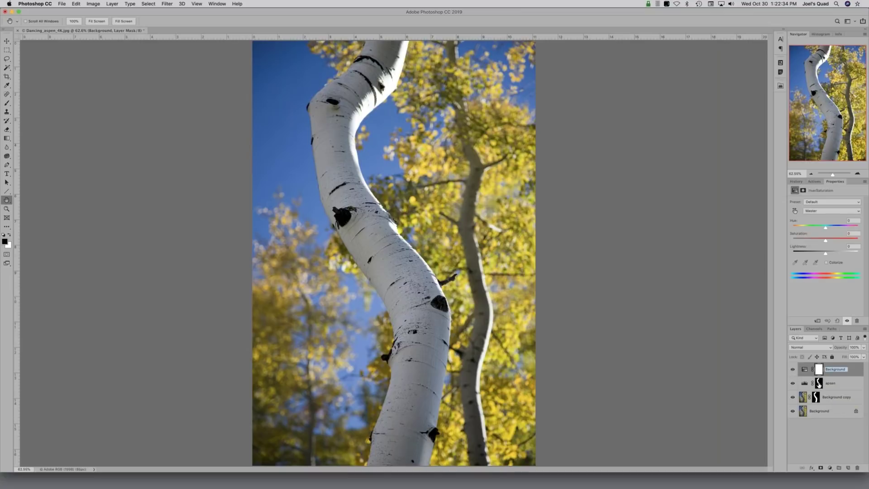
pyautogui.press('Return')
# Step: Replace the Hue/Saturation layer's mask with an inverted copy of the aspen layer's trunk mask, and open the Hue/Saturation settings
pyautogui.moveTo(819, 384); pyautogui.dragTo(817, 370)
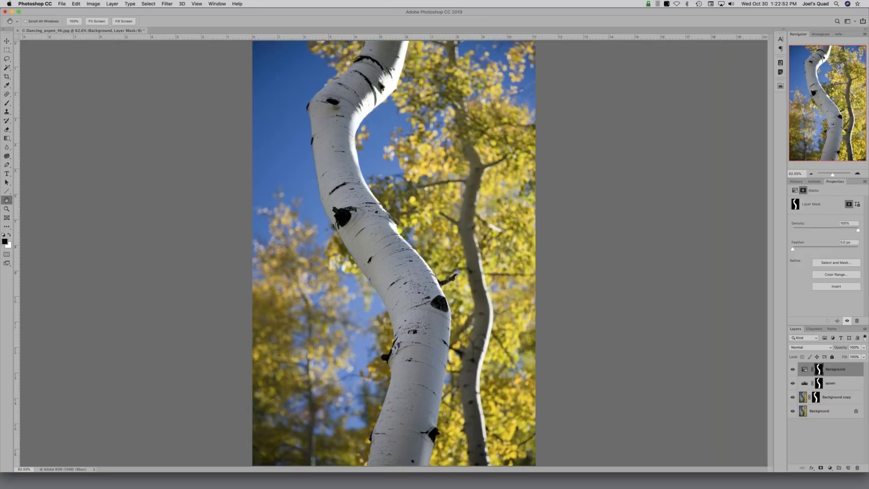
pyautogui.press('super+l')
pyautogui.click(795, 190)
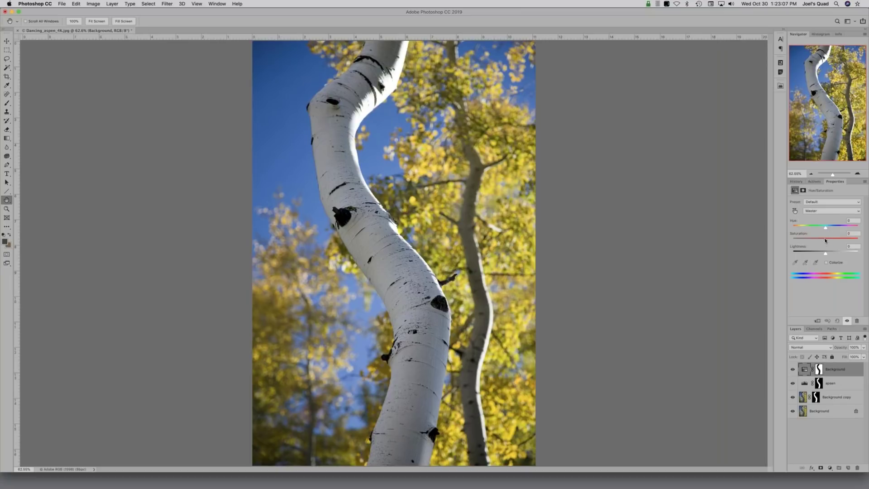
# Step: Raise the background's Master saturation to about +14 and its Blues saturation to +7
pyautogui.moveTo(827, 240); pyautogui.dragTo(832, 239)
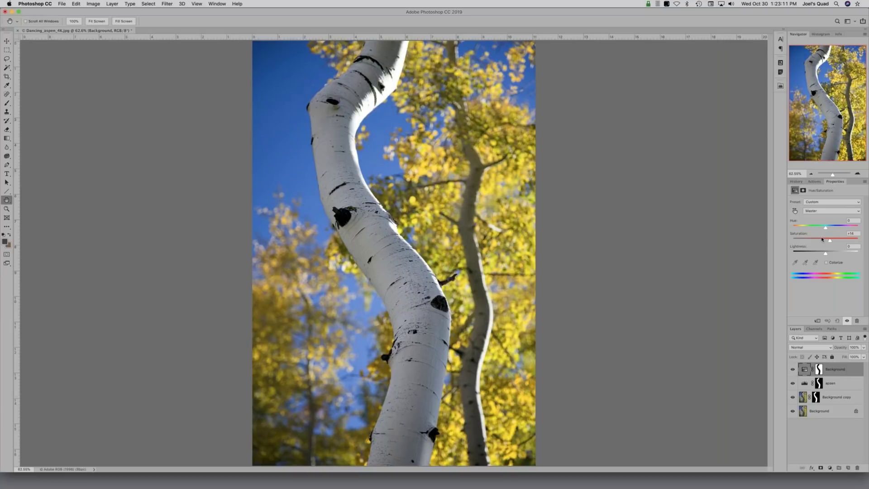
pyautogui.click(821, 211)
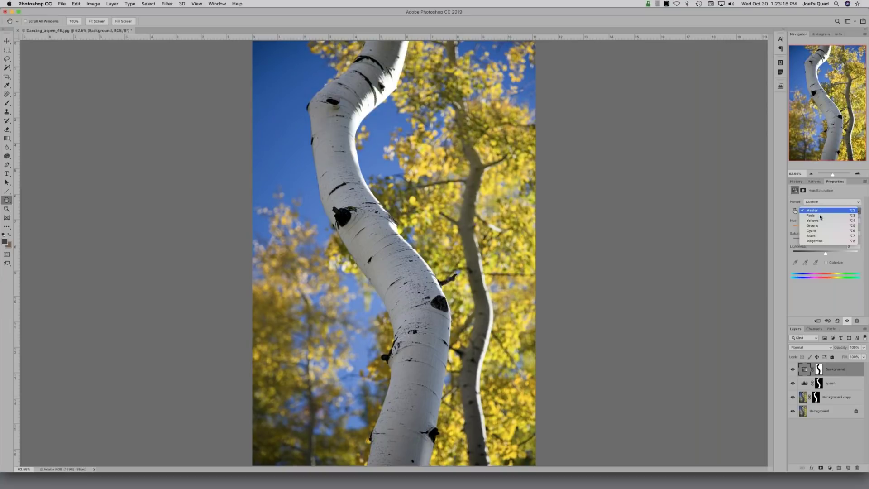
pyautogui.click(816, 241)
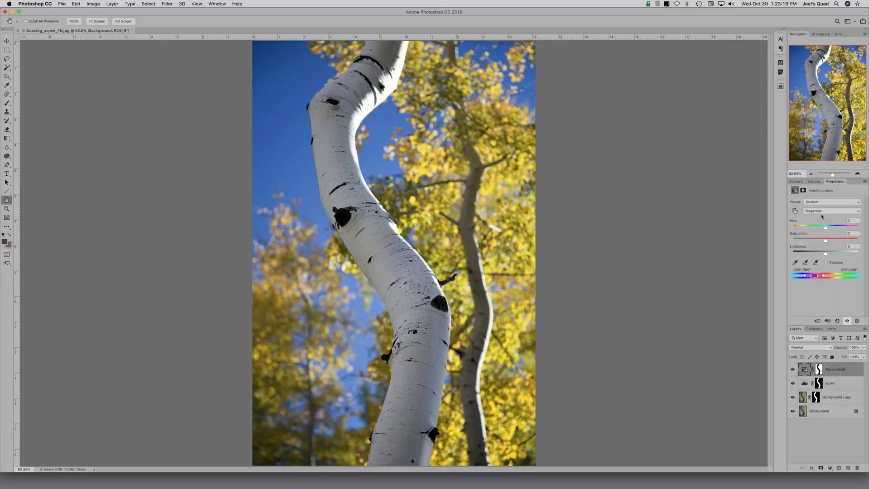
pyautogui.click(826, 210)
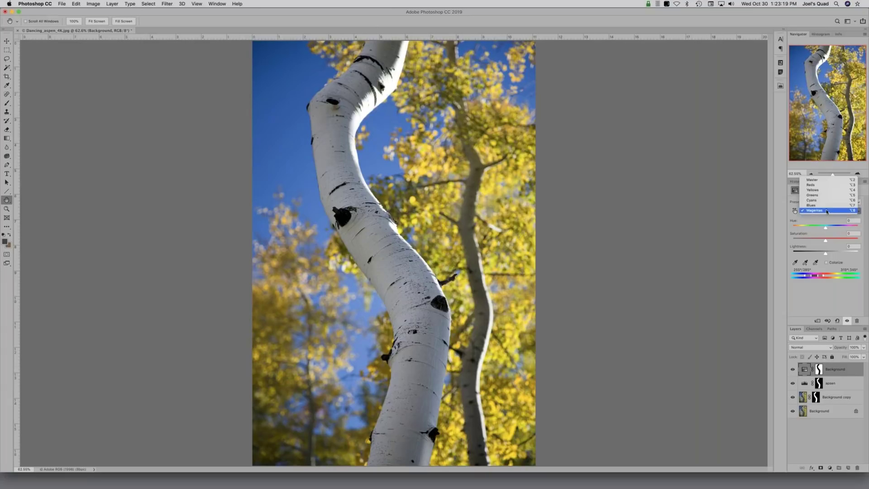
pyautogui.click(826, 205)
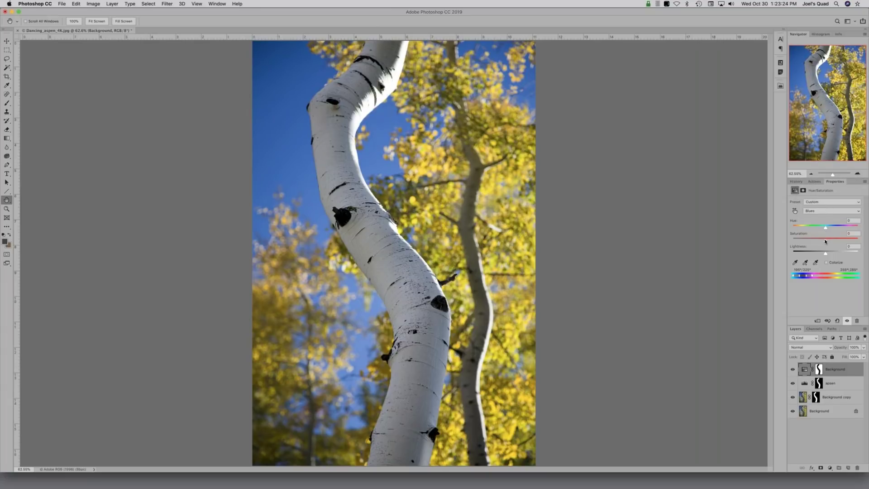
pyautogui.moveTo(825, 241)
pyautogui.mouseDown()
pyautogui.moveTo(805, 241)
pyautogui.moveTo(859, 238)
pyautogui.moveTo(825, 241)
pyautogui.mouseUp()
# Step: Lower the background's Greens saturation, and set the Yellows to about +16 saturation and -13 lightness
pyautogui.click(823, 211)
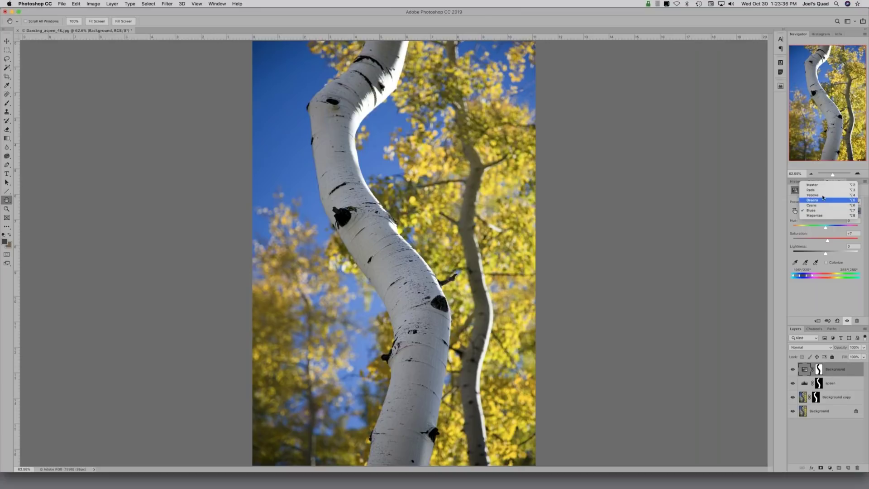
pyautogui.click(823, 200)
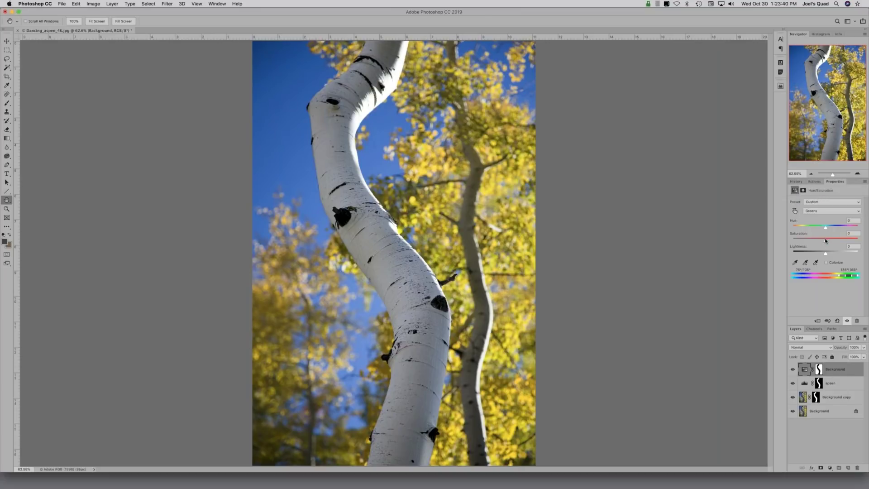
pyautogui.moveTo(825, 240); pyautogui.dragTo(816, 243)
pyautogui.click(832, 211)
pyautogui.click(814, 205)
pyautogui.moveTo(824, 253); pyautogui.dragTo(830, 240)
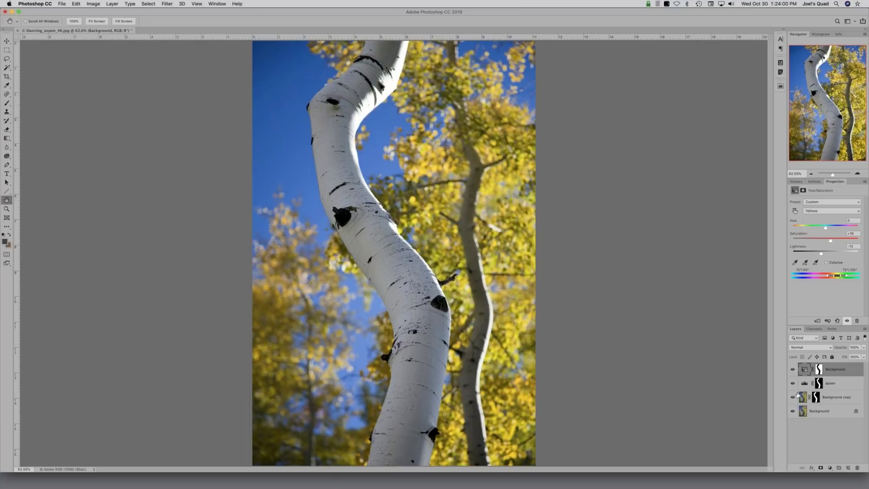
# Step: Hide the Background copy, aspen and Hue/Saturation layers to check the image before the edits, and show them again
pyautogui.moveTo(793, 396); pyautogui.dragTo(793, 371)
pyautogui.click(793, 397)
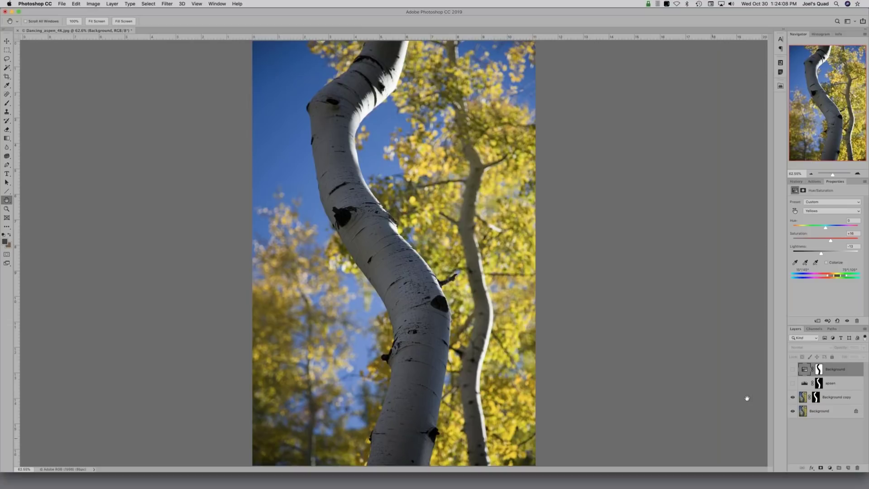
pyautogui.click(791, 383)
pyautogui.click(792, 369)
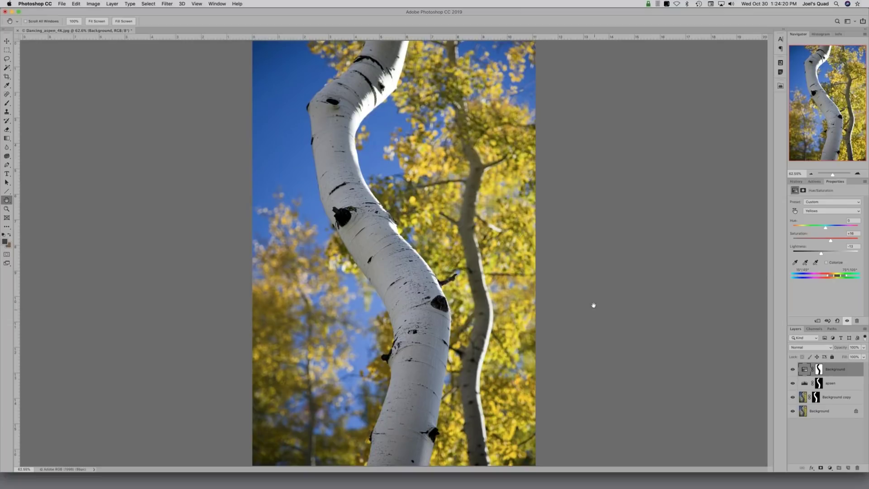
# Step: Switch to Lightroom Classic and compare Dancing_aspen_4K.jpg with Dancing_aspen_4K_MAI_FINAL.tif side by side, briefly hiding the surrounding panels
pyautogui.moveTo(430, 483)
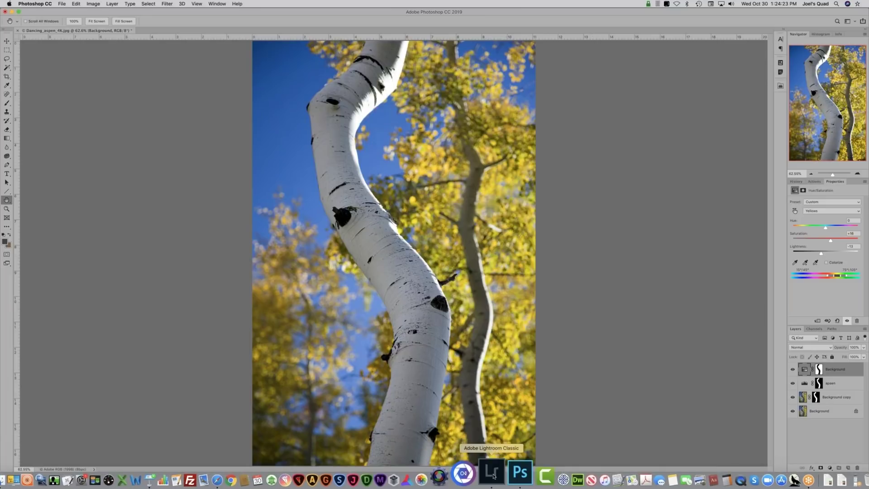
pyautogui.click(491, 472)
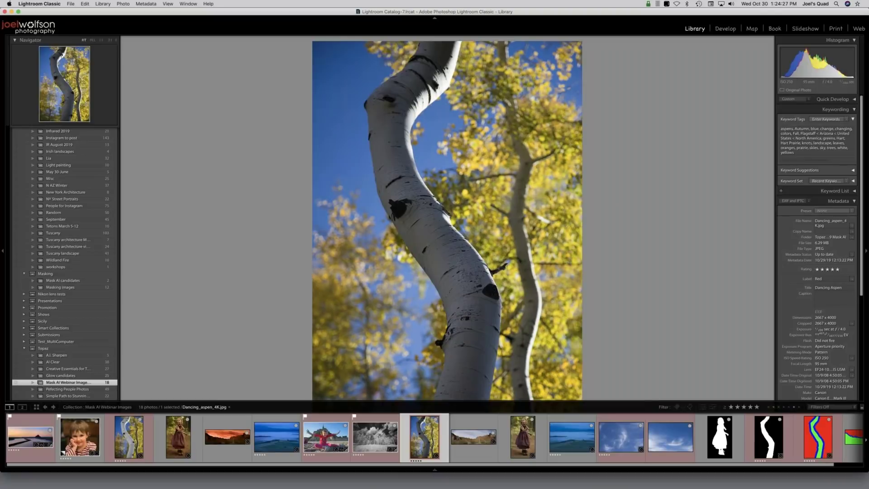
pyautogui.keyDown('super'); pyautogui.click(149, 438); pyautogui.keyUp('super')
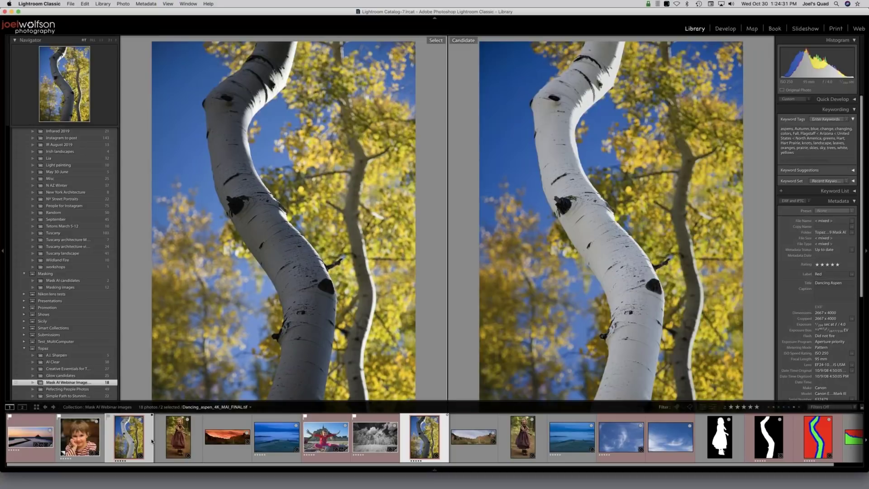
pyautogui.hotkey('shift', 'Tab')
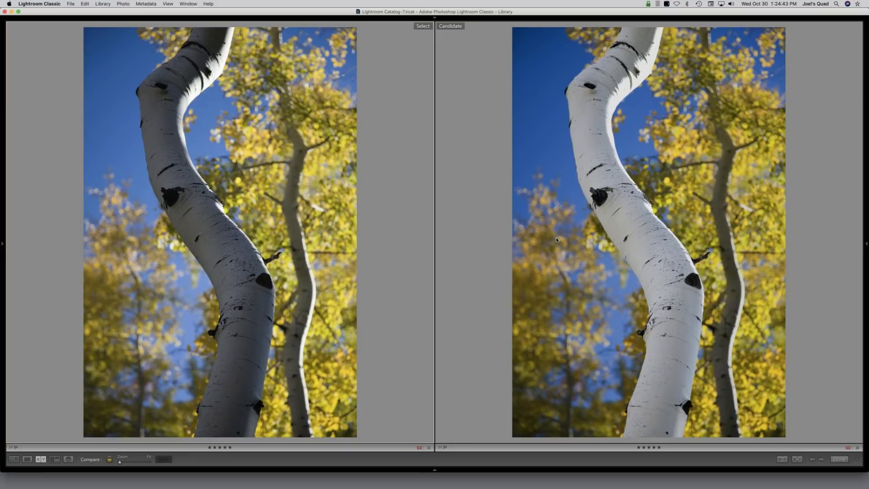
pyautogui.hotkey('shift', 'Tab')
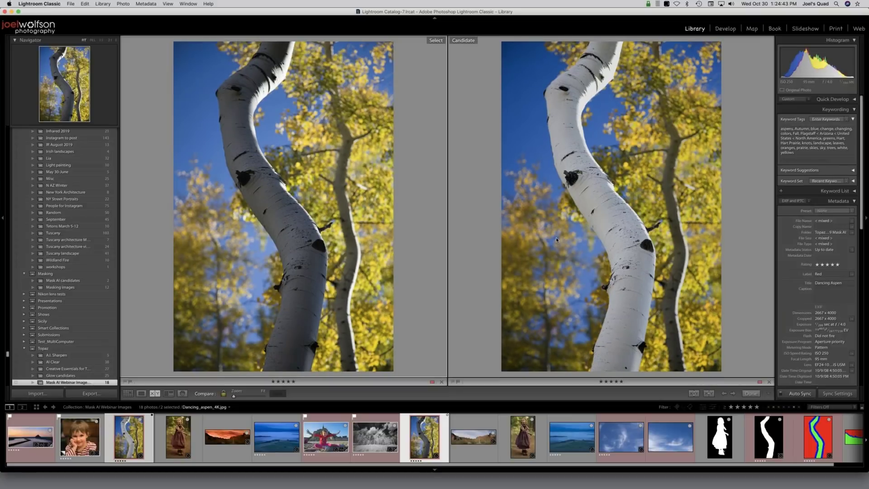
# Step: Magnify both compared aspen photos and examine the trunk's edges and tones from its upper bend down to its base
pyautogui.click(102, 41)
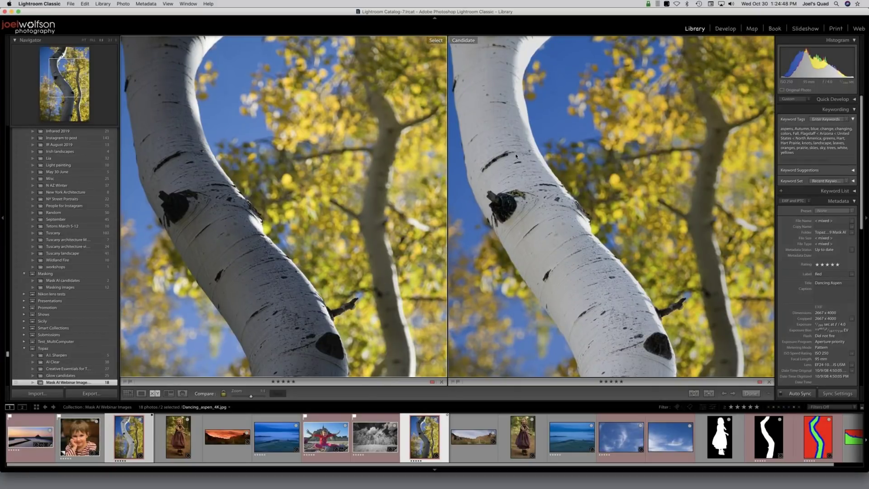
pyautogui.moveTo(515, 153); pyautogui.dragTo(530, 235)
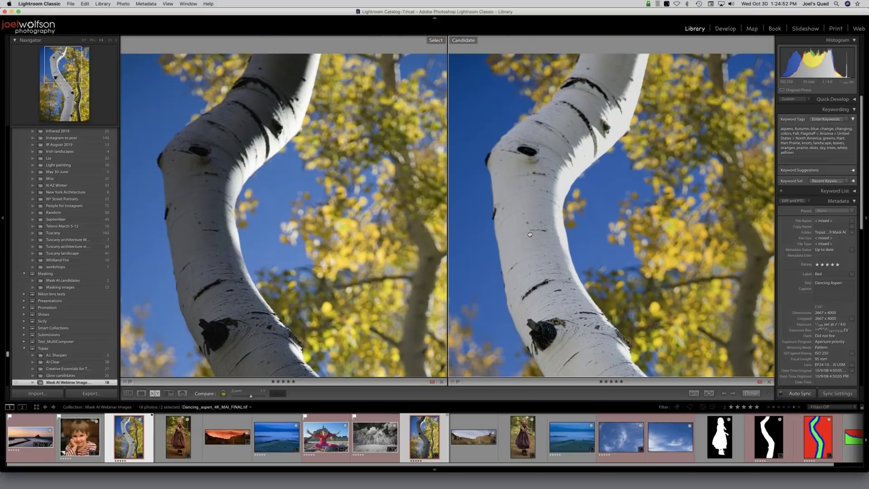
pyautogui.scroll(-10, 530, 235)
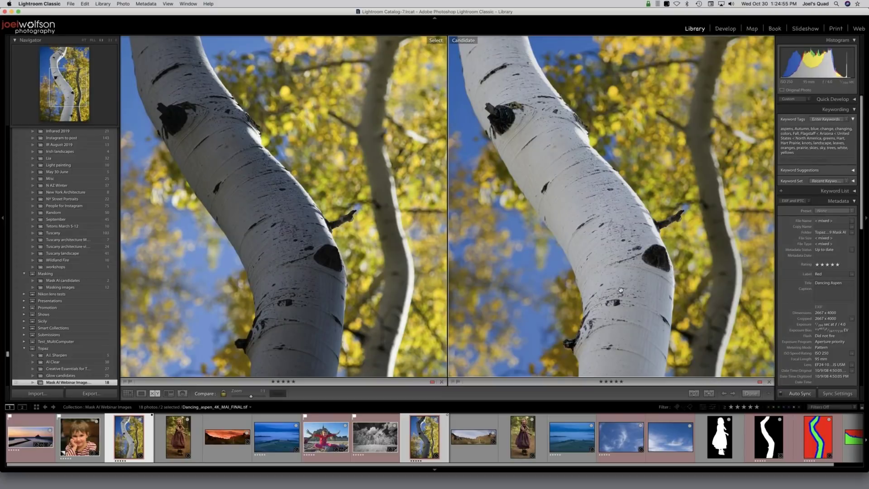
pyautogui.moveTo(621, 290); pyautogui.dragTo(595, 80)
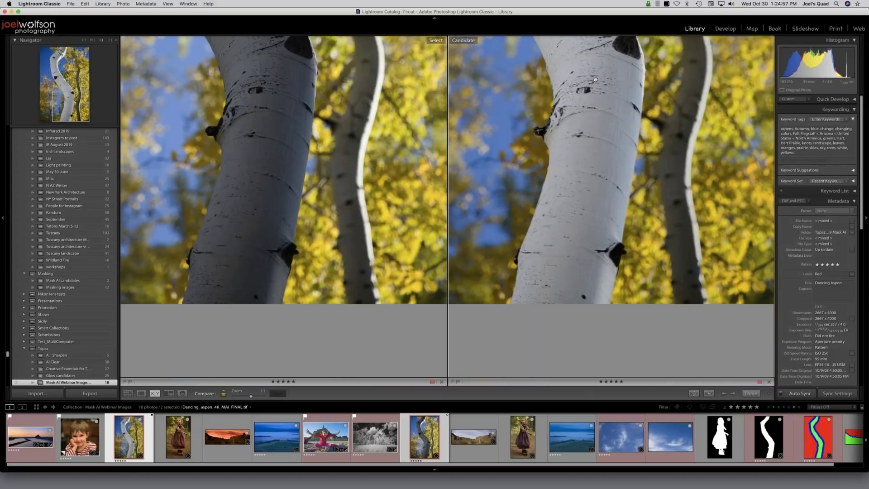
# Step: Examine the trunk from its base back up to the middle bend in both compared aspen photos
pyautogui.moveTo(607, 175); pyautogui.dragTo(613, 218)
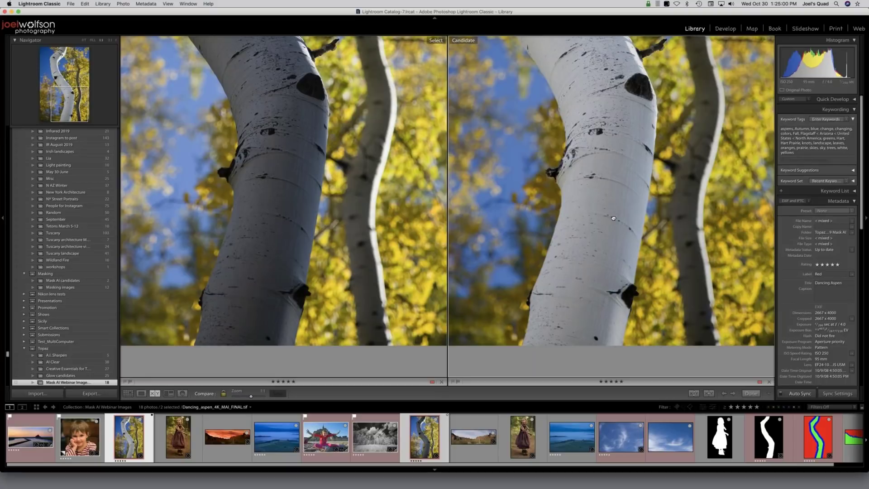
pyautogui.moveTo(614, 218); pyautogui.dragTo(637, 316)
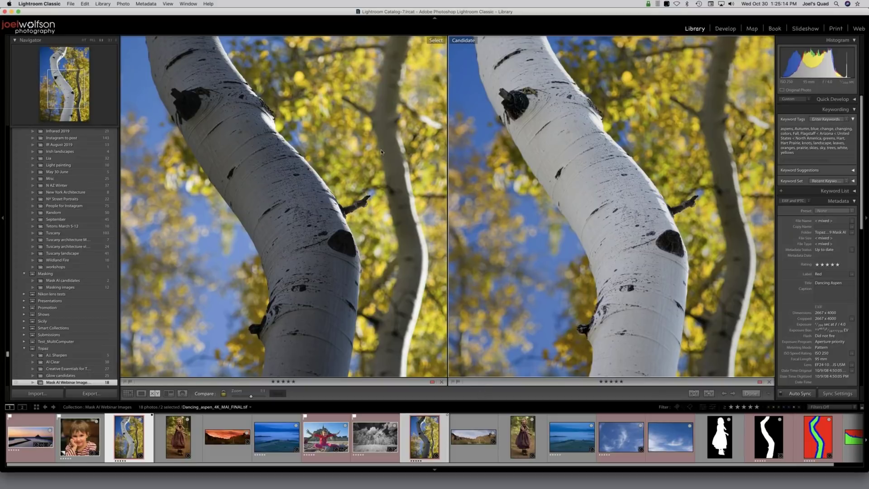
# Step: Leave the side-by-side comparison for a single-photo view and clear the photo selection
pyautogui.click(183, 439)
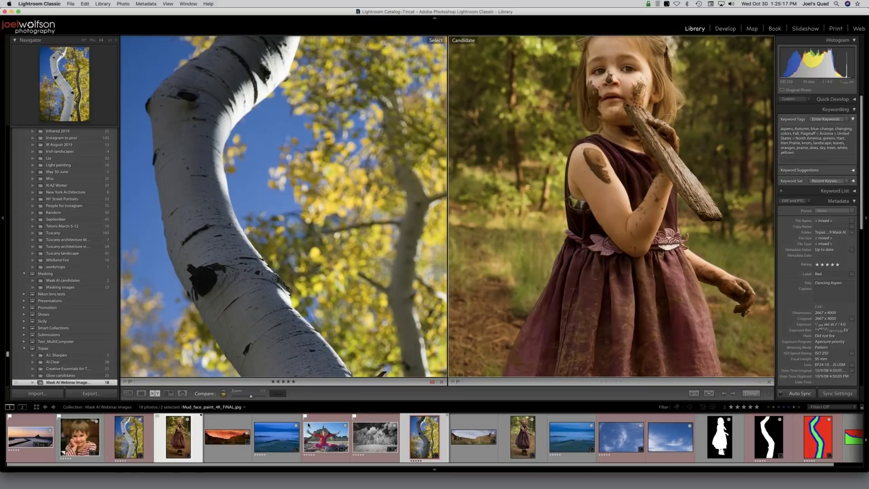
pyautogui.press('t')
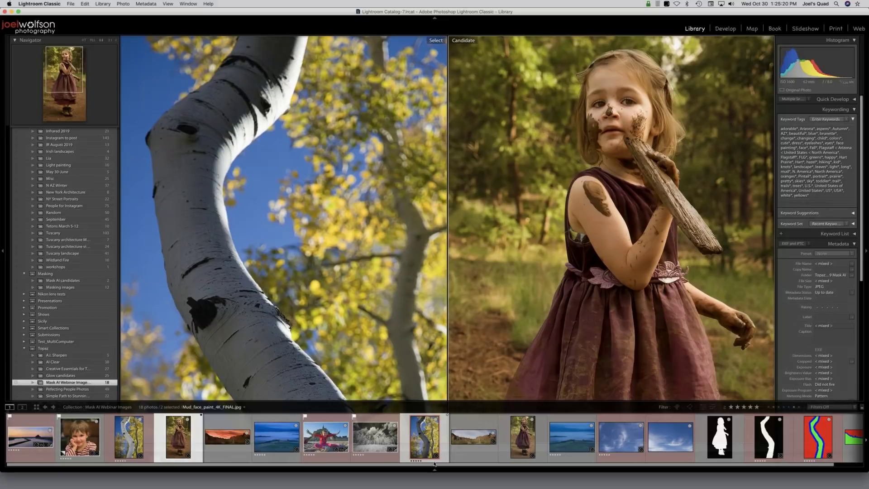
pyautogui.press('e')
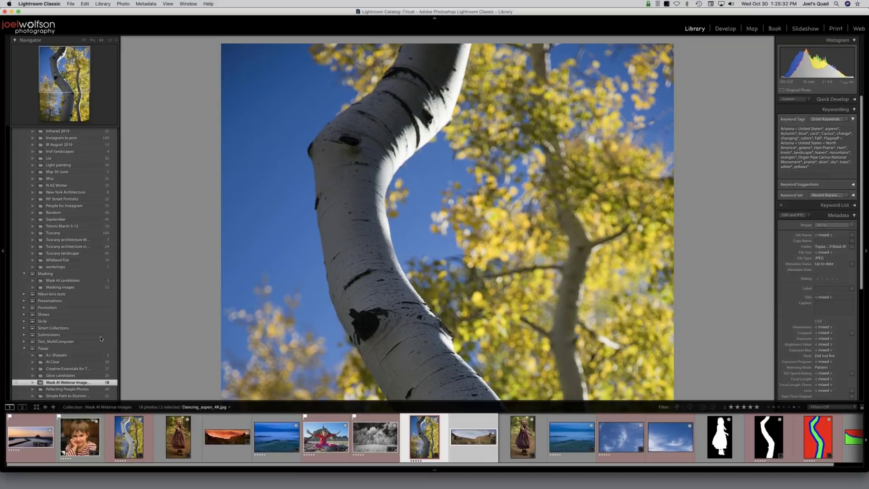
pyautogui.press('F6')
pyautogui.press('super+d')
pyautogui.press('super+d')
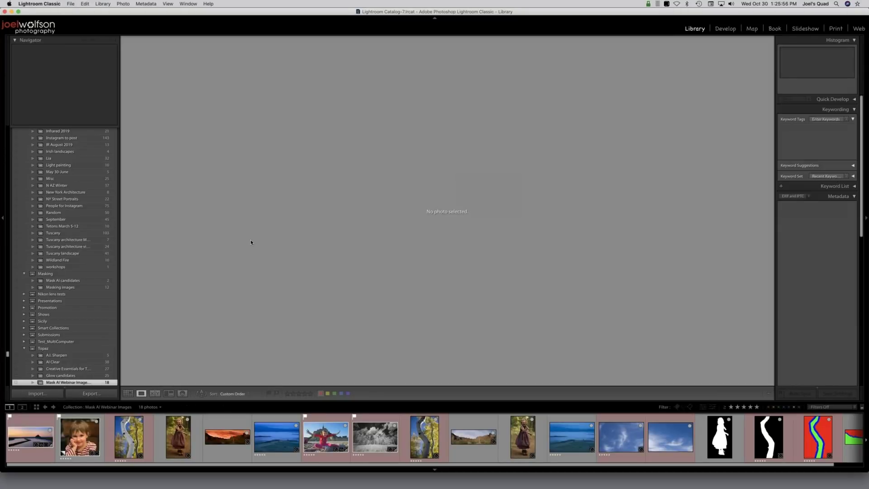
# Step: Switch to Photoshop and quit it without saving the changes to Dancing_aspen_4K.jpg
pyautogui.press('super+h')
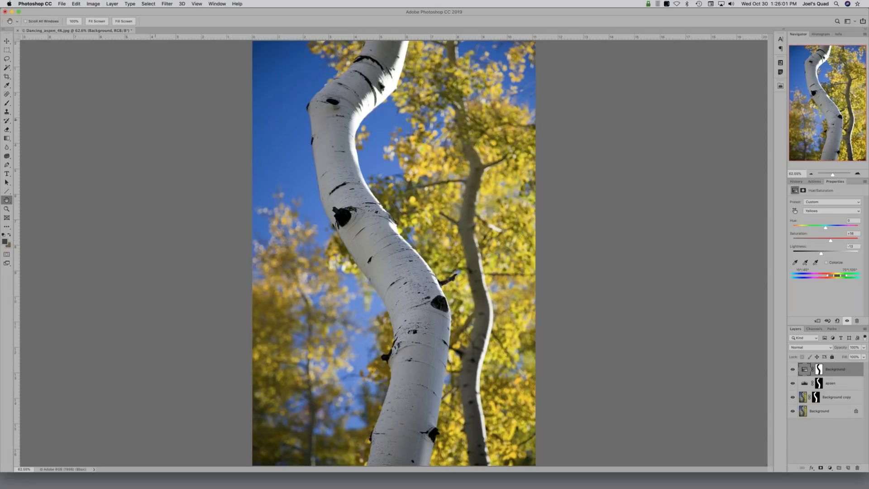
pyautogui.press('super+q')
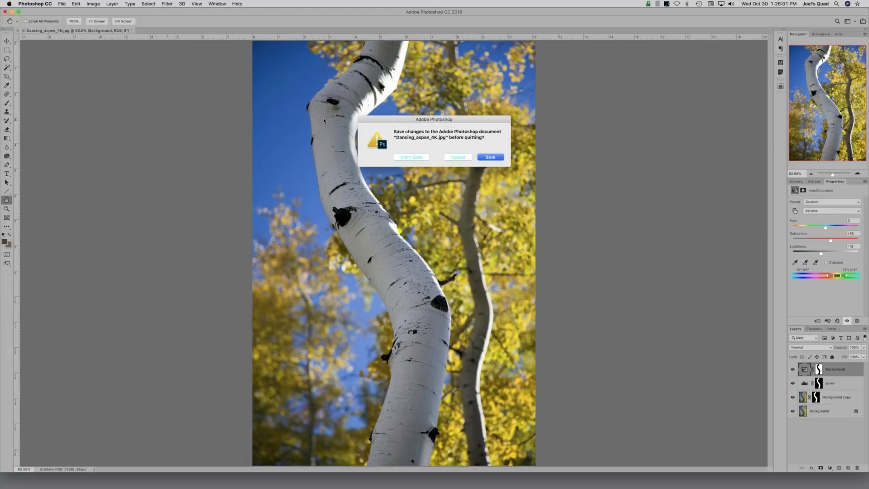
pyautogui.click(399, 157)
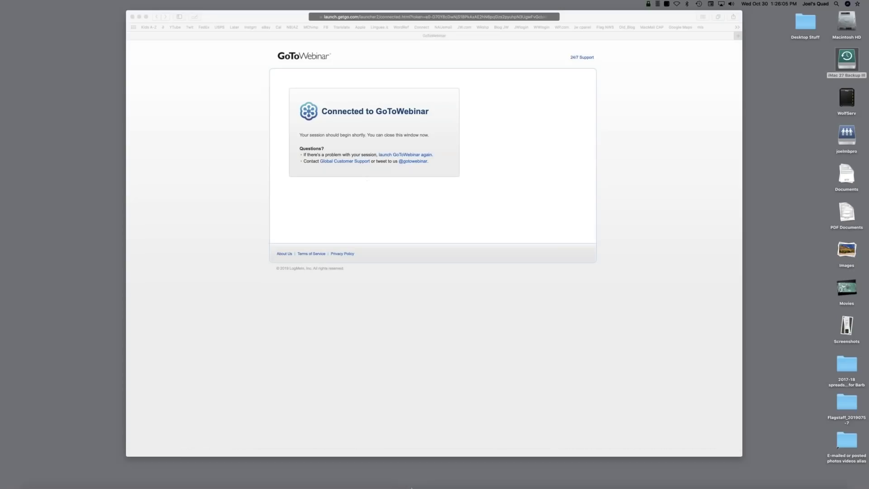
# Step: Relaunch Lightroom Classic and display Mud_face_paint_4K_FINAL.jpg from the Mask AI Webinar Images collection
pyautogui.moveTo(411, 486)
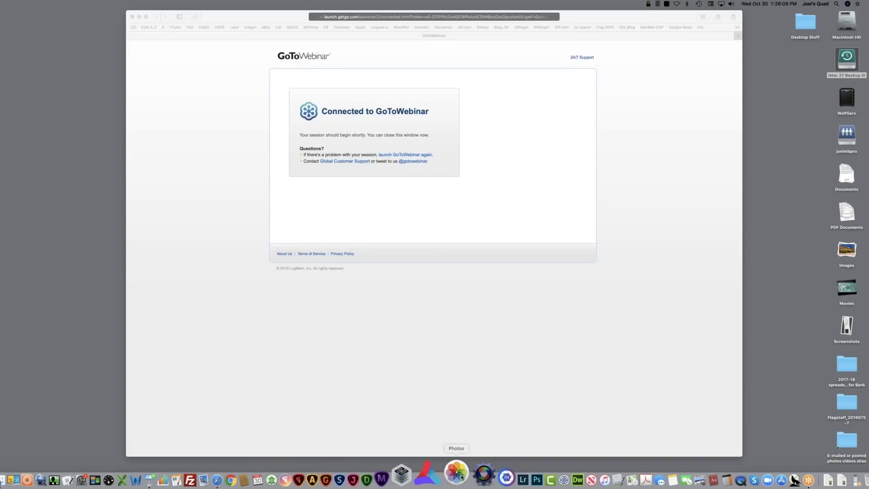
pyautogui.click(492, 474)
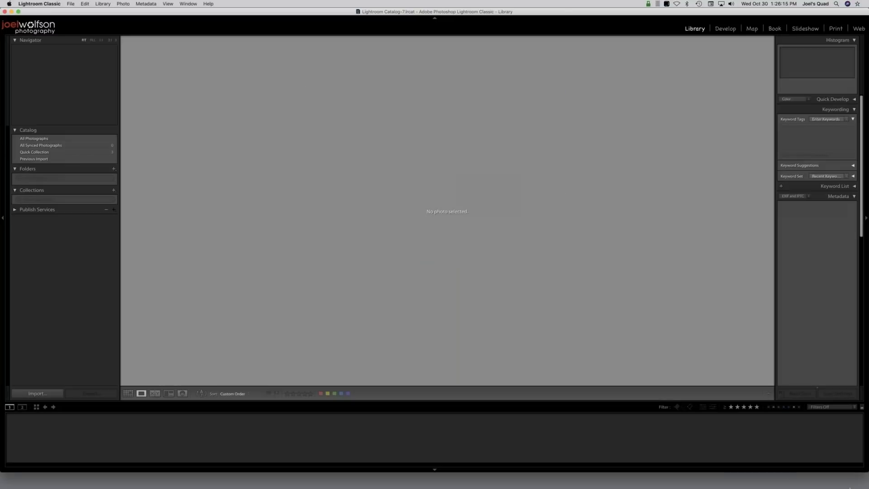
pyautogui.moveTo(826, 486)
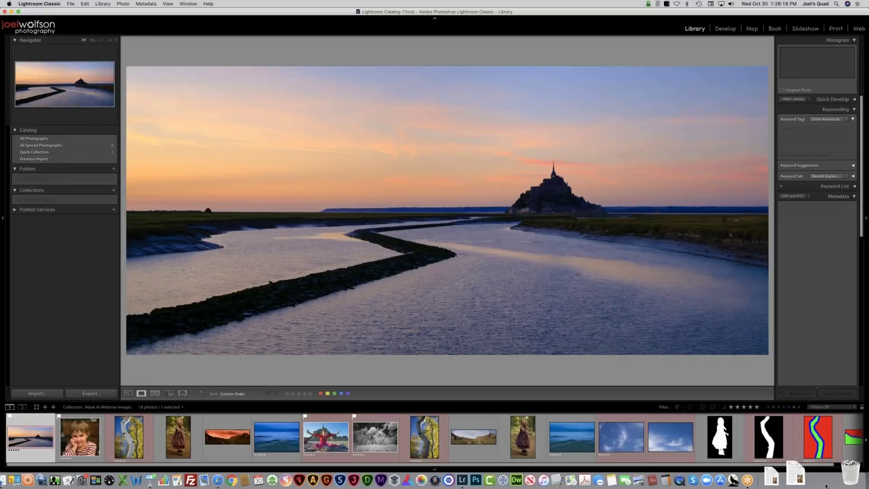
pyautogui.click(182, 441)
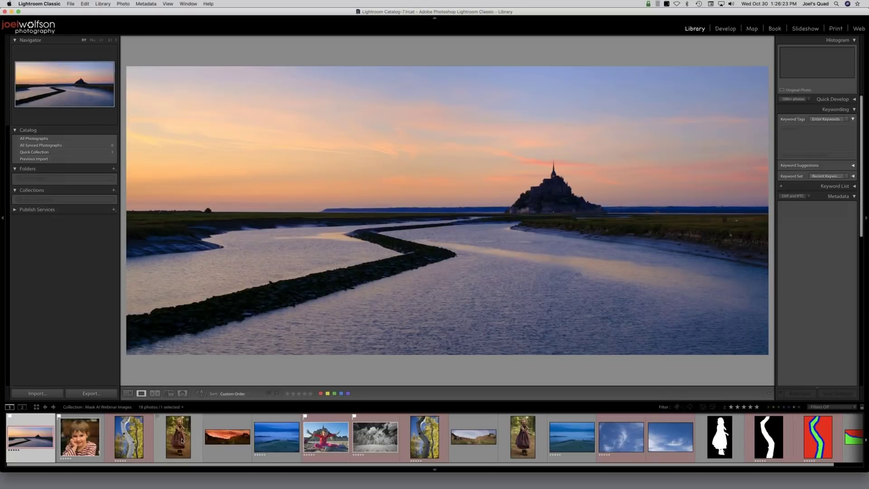
pyautogui.click(182, 440)
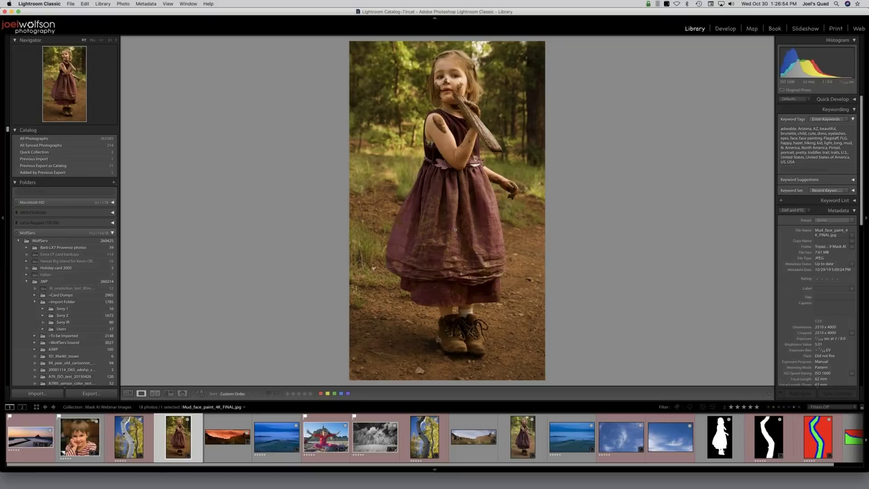
# Step: Hide the filmstrip, magnify the finished portrait and examine it from the girl's face down to her boots
pyautogui.press('alt')
pyautogui.hotkey('shift', 'f')
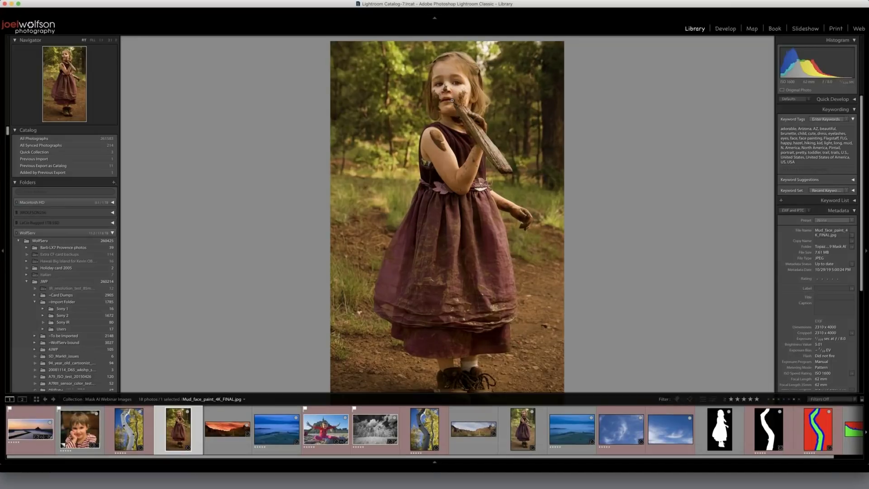
pyautogui.hotkey('shift', 'f')
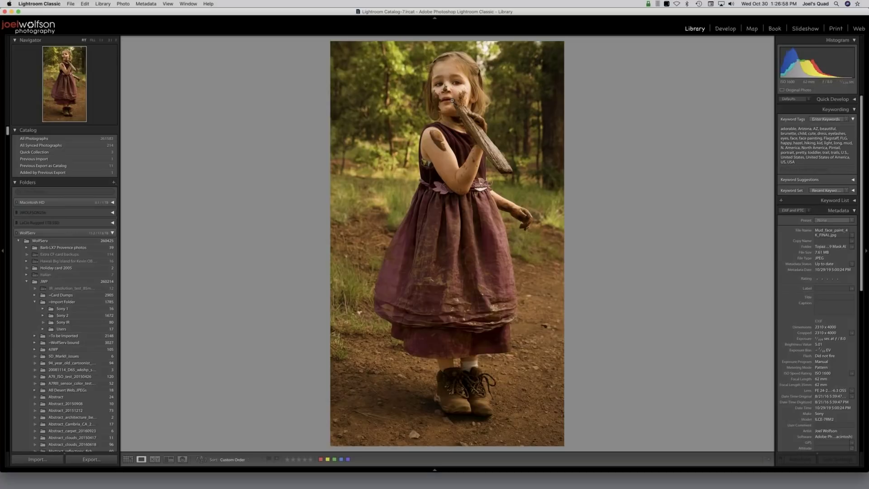
pyautogui.click(452, 101)
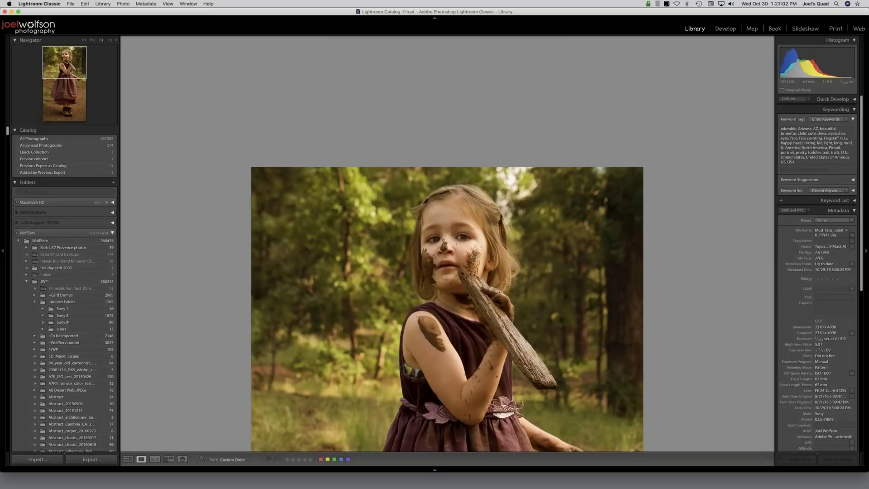
pyautogui.scroll(-3, 433, 341)
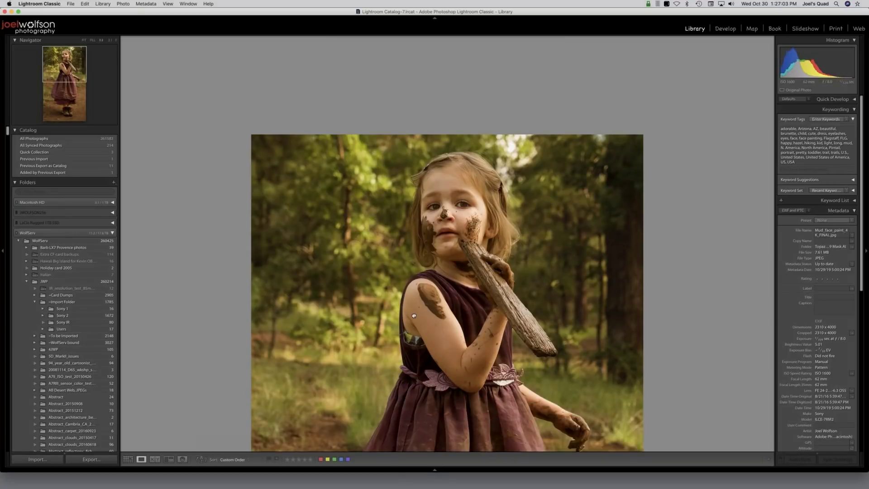
pyautogui.scroll(-2, 414, 315)
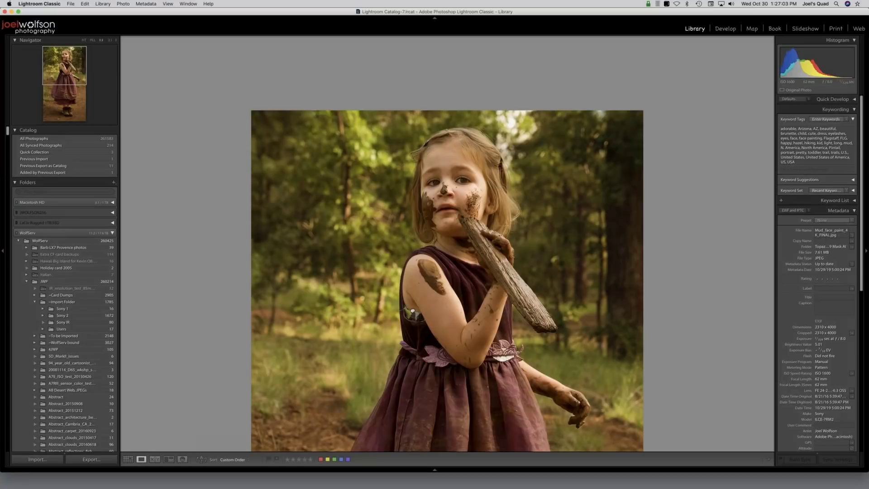
pyautogui.scroll(-5, 414, 119)
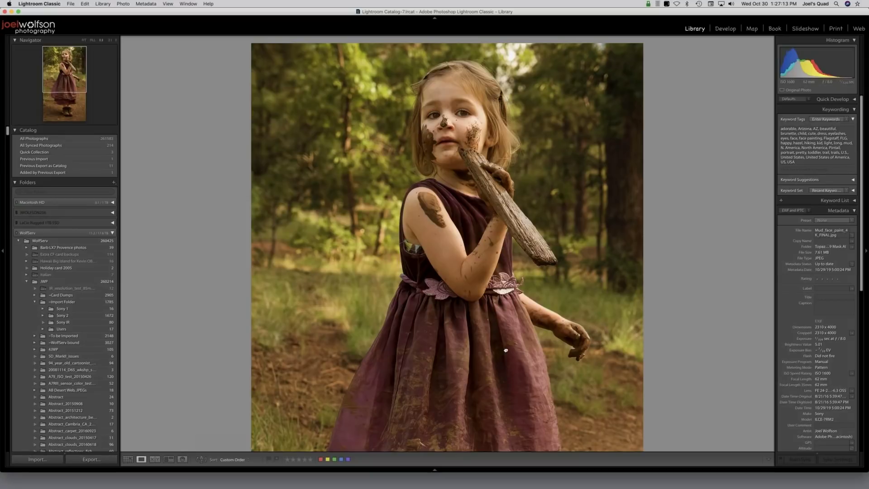
pyautogui.scroll(-2, 506, 350)
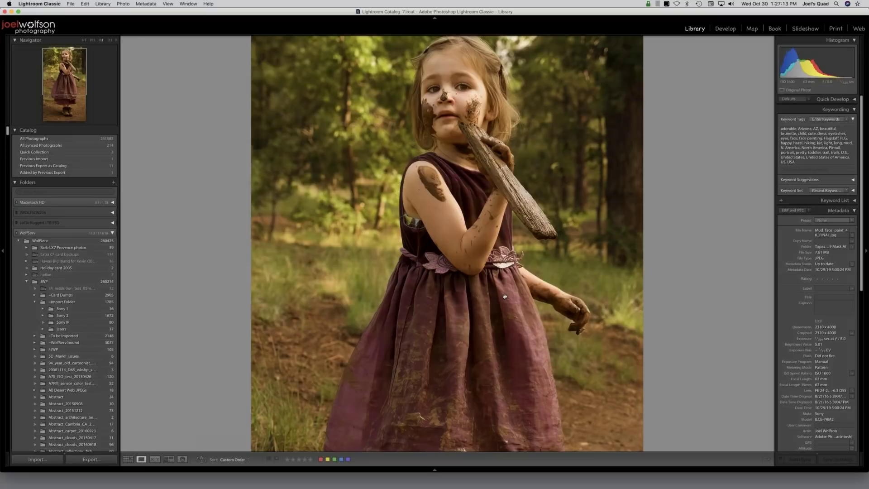
pyautogui.scroll(-15, 505, 297)
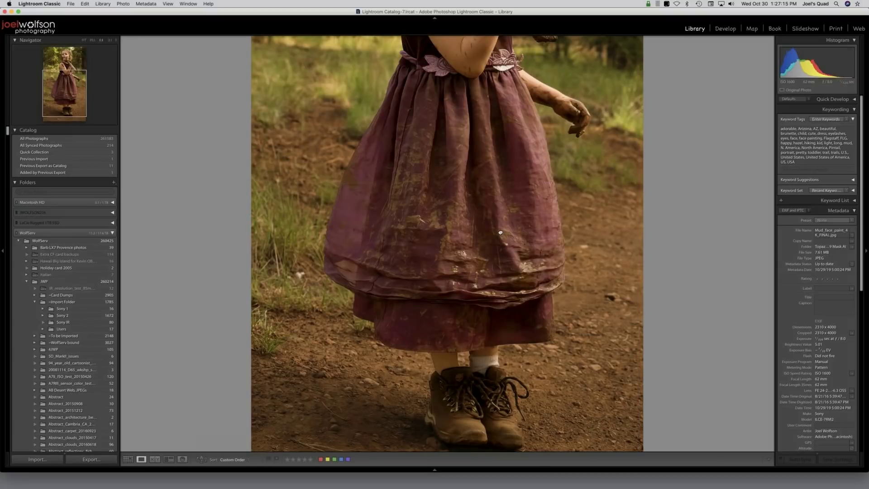
pyautogui.scroll(16, 500, 233)
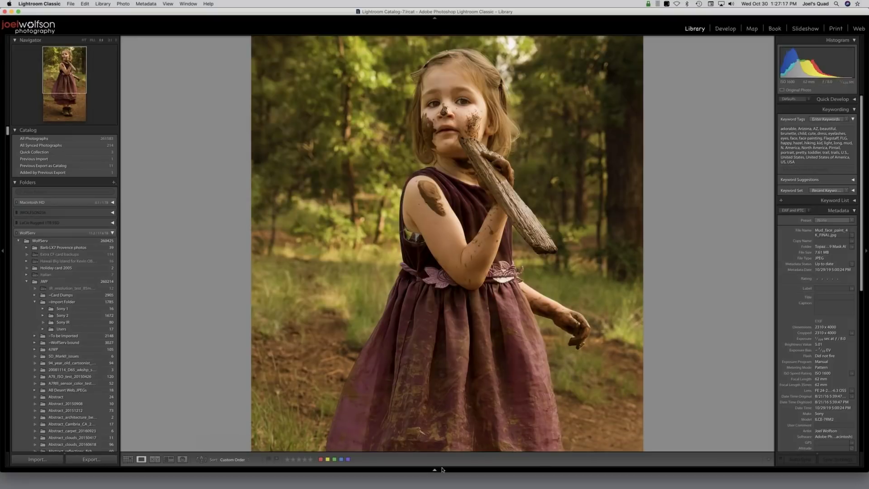
# Step: Display the unedited portrait Mud_face_paint_4K_AIClr.jpg and fit the whole photo in view
pyautogui.moveTo(442, 469)
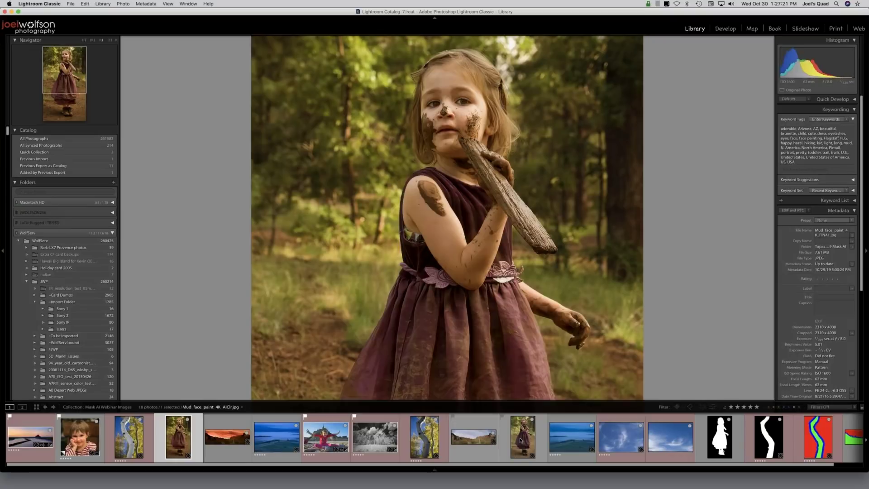
pyautogui.click(521, 440)
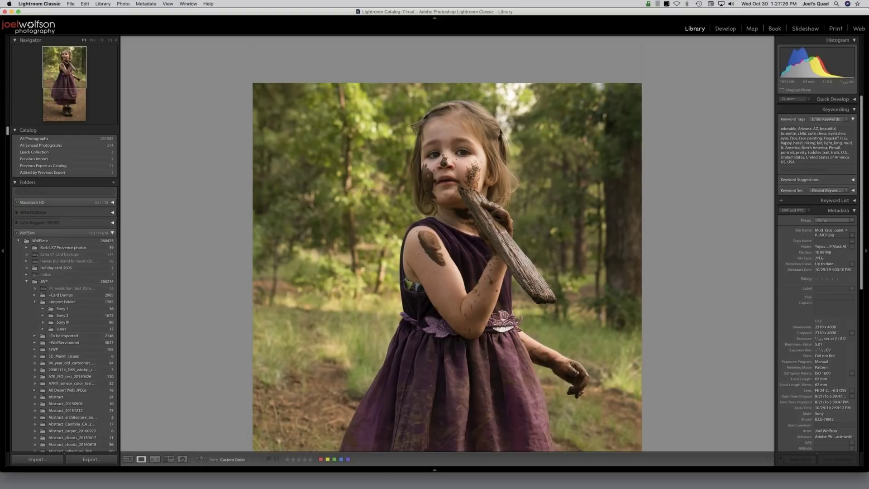
pyautogui.click(451, 282)
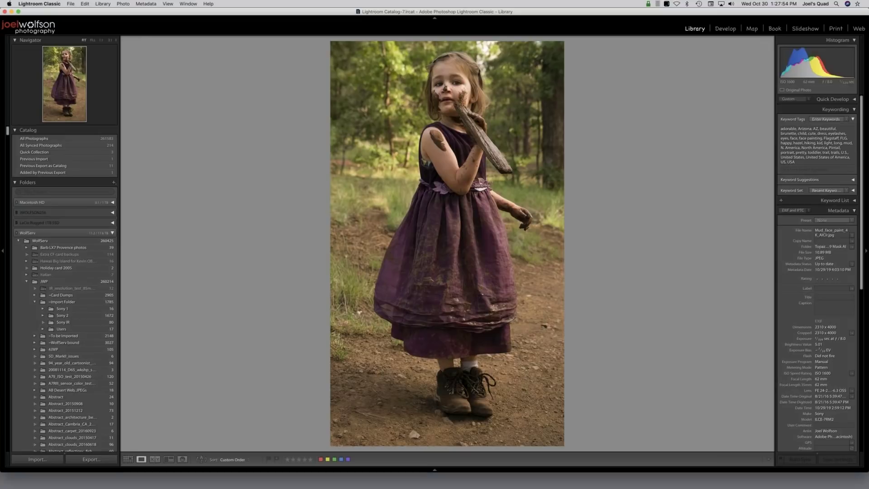
# Step: Send the unedited portrait to Topaz Mask AI using the Edit Original option
pyautogui.rightClick(346, 194)
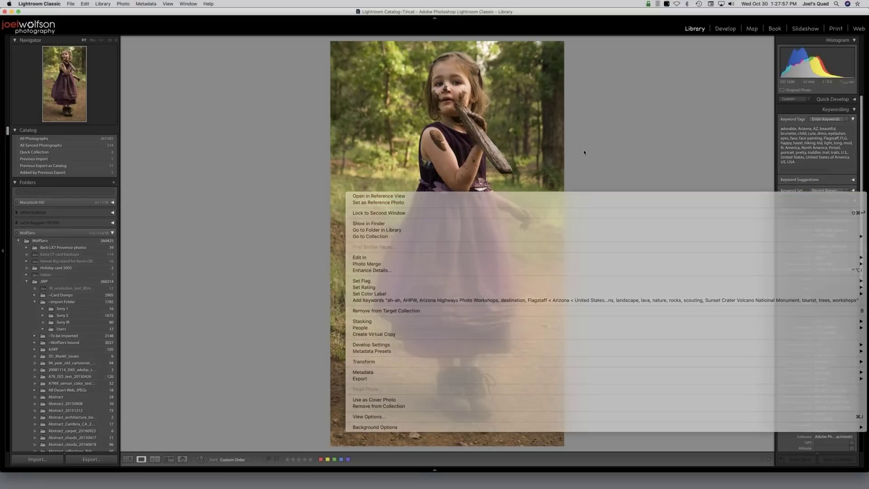
pyautogui.click(583, 149)
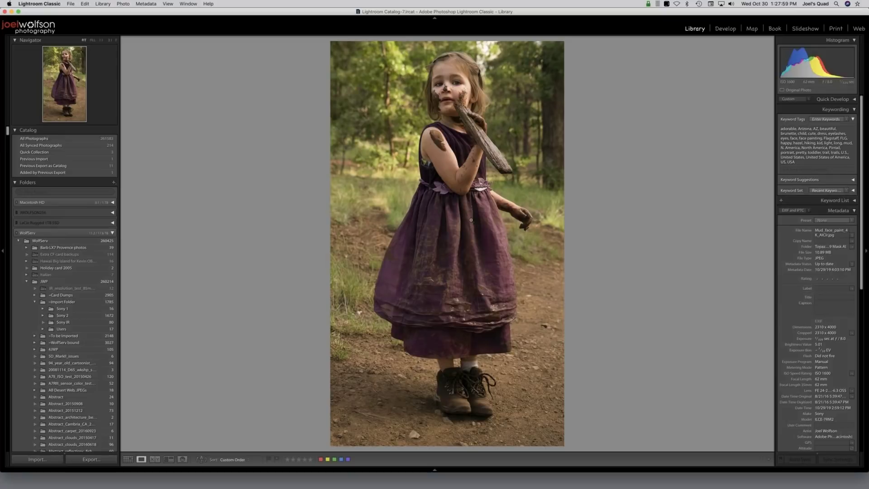
pyautogui.rightClick(346, 220)
pyautogui.moveTo(362, 284)
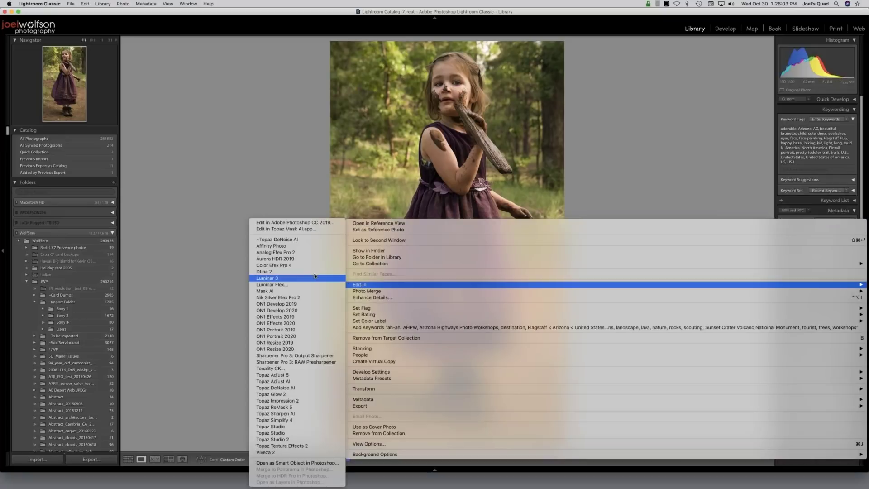
pyautogui.click(312, 229)
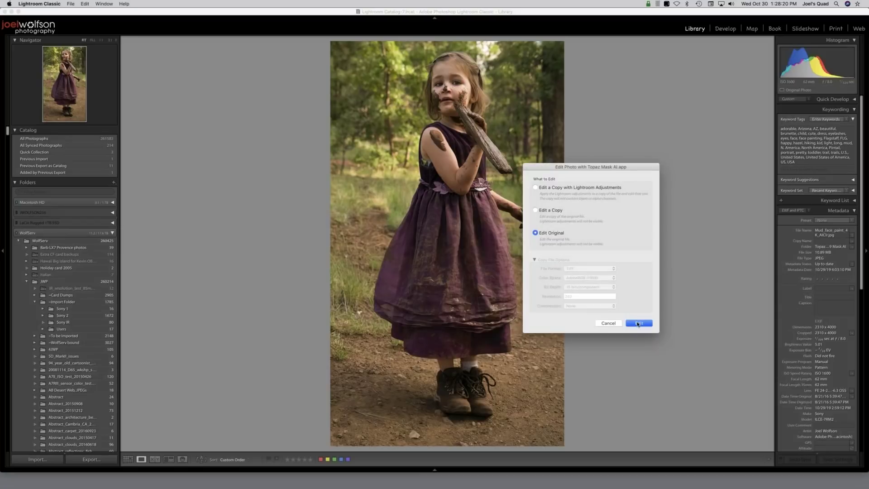
pyautogui.click(637, 323)
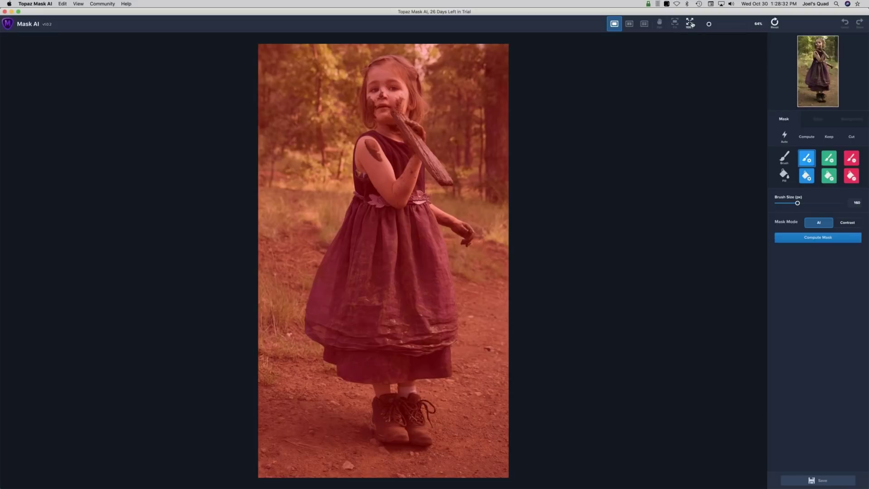
# Step: View the portrait at 100% with the girl's face and upper body in frame
pyautogui.press('super+1')
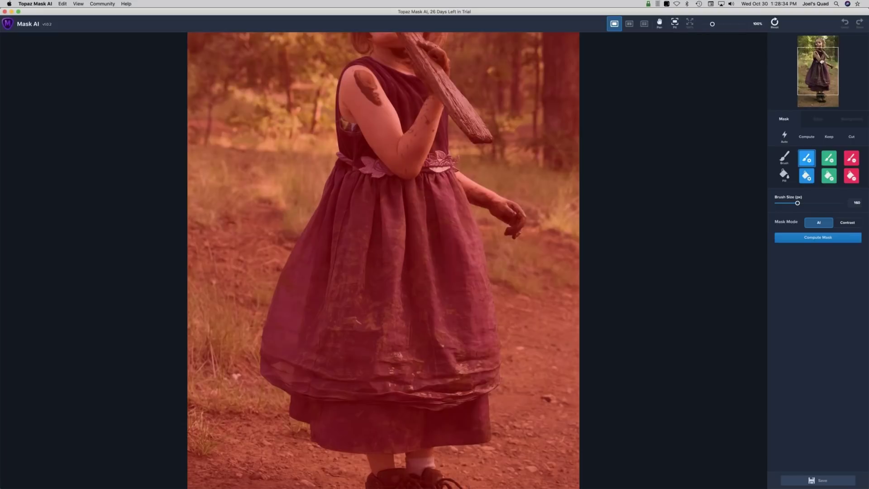
pyautogui.moveTo(821, 62); pyautogui.dragTo(820, 49)
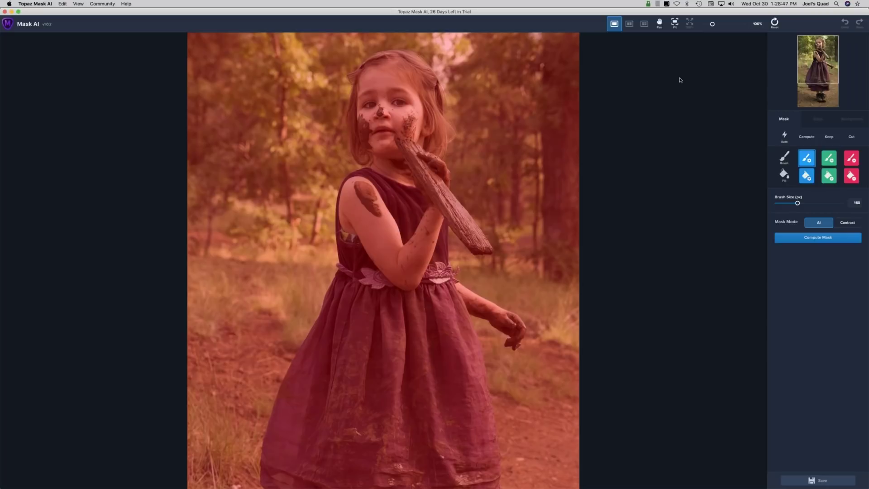
pyautogui.click(50, 5)
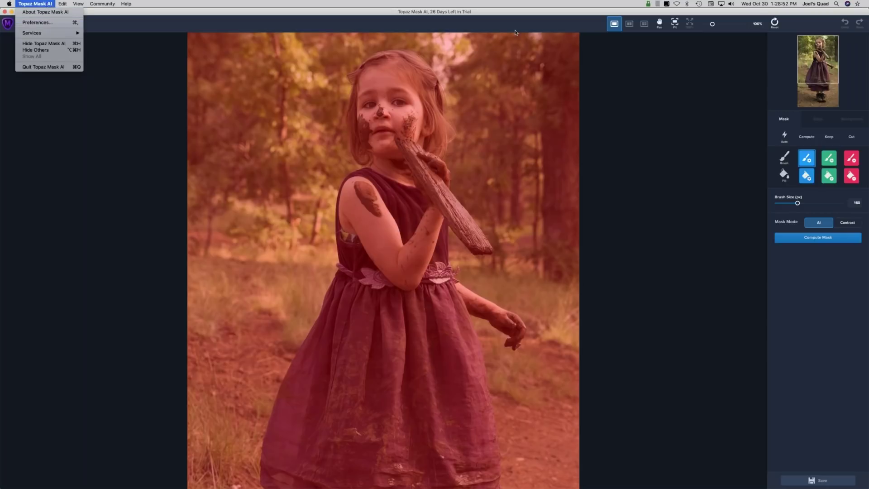
pyautogui.click(46, 5)
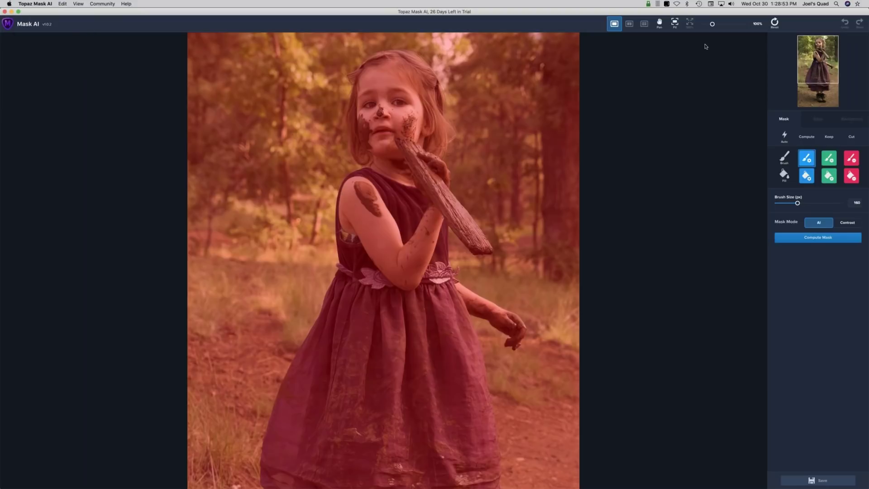
# Step: Try resetting the whole mask to Keep and set it back to Cut
pyautogui.click(773, 26)
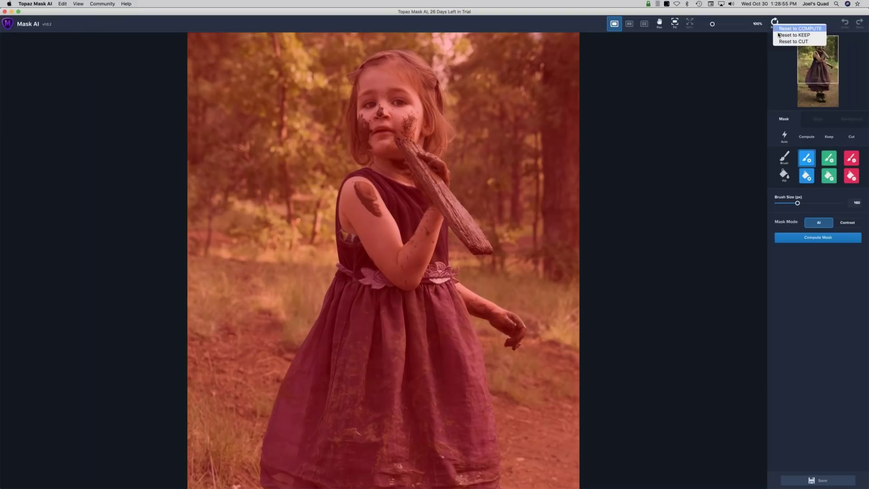
pyautogui.click(779, 35)
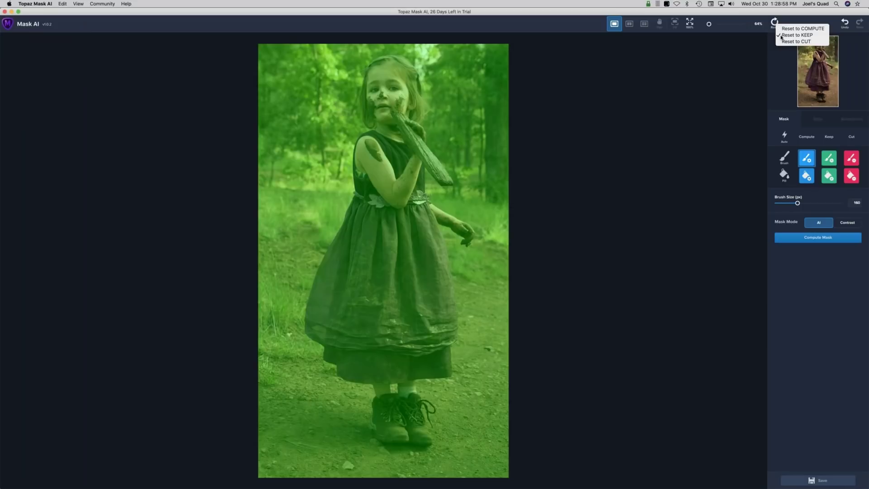
pyautogui.click(782, 42)
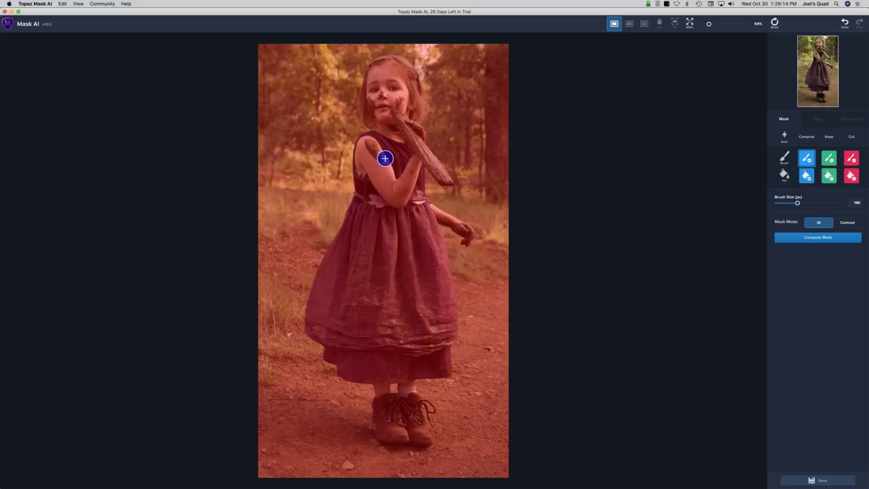
# Step: Paint a Compute outline around the girl's hair and head with a 100 px brush
pyautogui.press('[')
pyautogui.press('[')
pyautogui.press('[')
pyautogui.press('[')
pyautogui.press('[')
pyautogui.press('[')
pyautogui.click(710, 24)
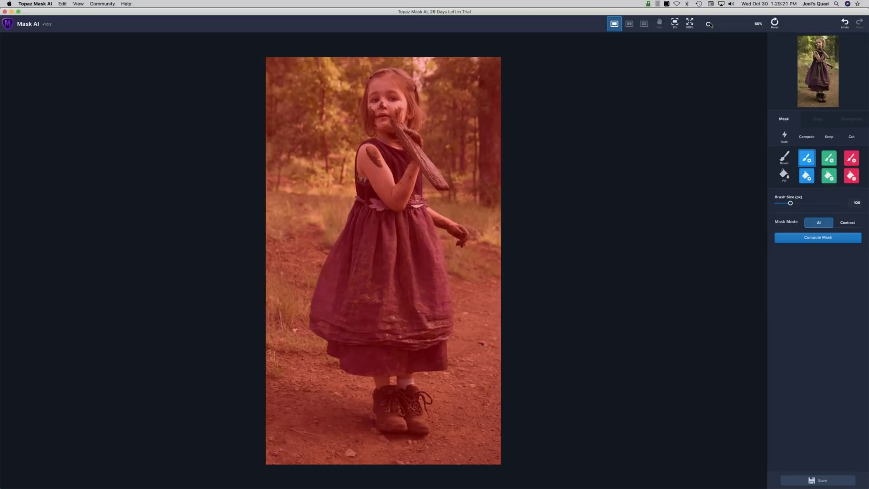
pyautogui.scroll(3, 709, 24)
pyautogui.scroll(2, 710, 24)
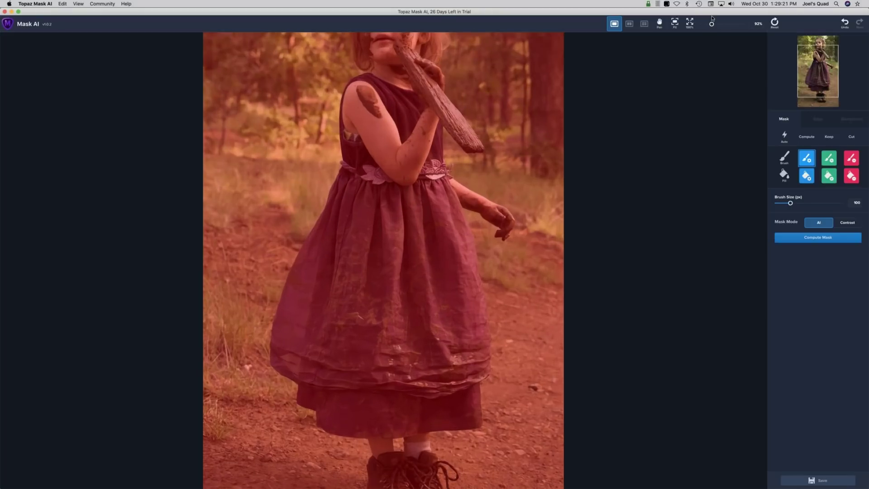
pyautogui.scroll(1, 711, 20)
pyautogui.moveTo(817, 62); pyautogui.dragTo(817, 51)
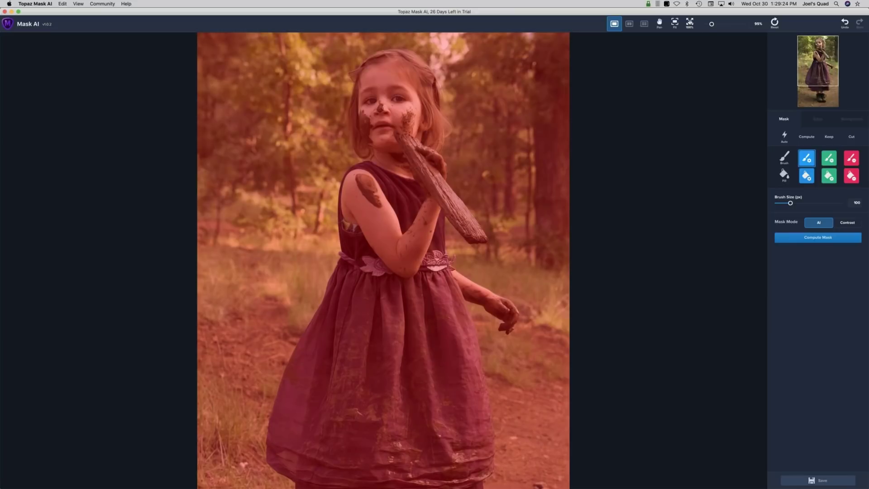
pyautogui.press('super+1')
pyautogui.moveTo(372, 143)
pyautogui.mouseDown()
pyautogui.moveTo(352, 145)
pyautogui.moveTo(345, 96)
pyautogui.moveTo(352, 55)
pyautogui.moveTo(382, 41)
pyautogui.moveTo(427, 45)
pyautogui.moveTo(452, 85)
pyautogui.moveTo(442, 88)
pyautogui.moveTo(448, 107)
pyautogui.mouseUp()
pyautogui.moveTo(452, 118); pyautogui.dragTo(444, 142)
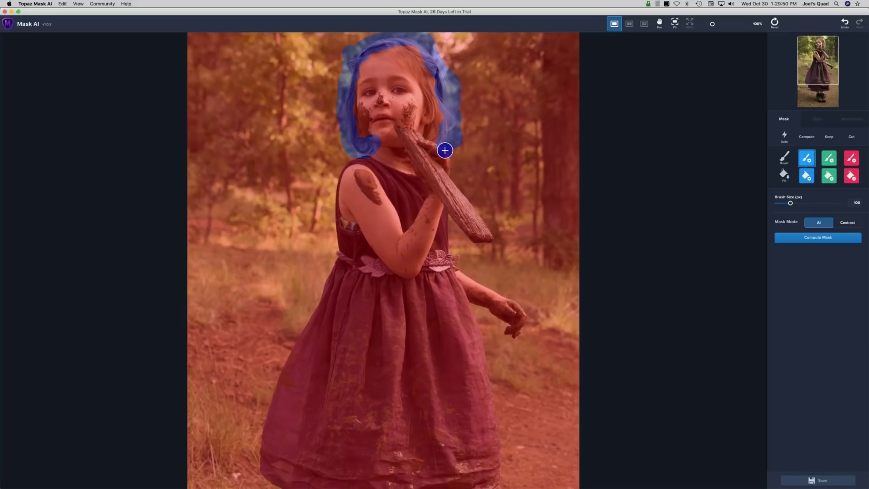
# Step: Continue the Compute outline with a 70 px brush along the raised hand, stick, outstretched arm and upper skirt
pyautogui.press('[')
pyautogui.press('[')
pyautogui.press('[')
pyautogui.moveTo(448, 158); pyautogui.dragTo(453, 183)
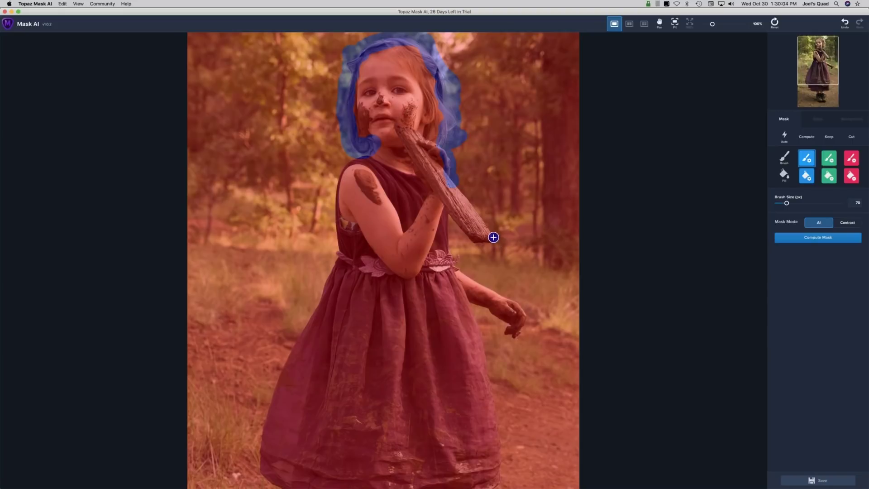
pyautogui.keyDown('shift'); pyautogui.click(494, 238); pyautogui.keyUp('shift')
pyautogui.moveTo(495, 238)
pyautogui.mouseDown()
pyautogui.moveTo(449, 217)
pyautogui.moveTo(453, 265)
pyautogui.moveTo(527, 294)
pyautogui.moveTo(501, 295)
pyautogui.moveTo(525, 313)
pyautogui.moveTo(515, 336)
pyautogui.moveTo(490, 307)
pyautogui.moveTo(465, 302)
pyautogui.moveTo(490, 382)
pyautogui.mouseUp()
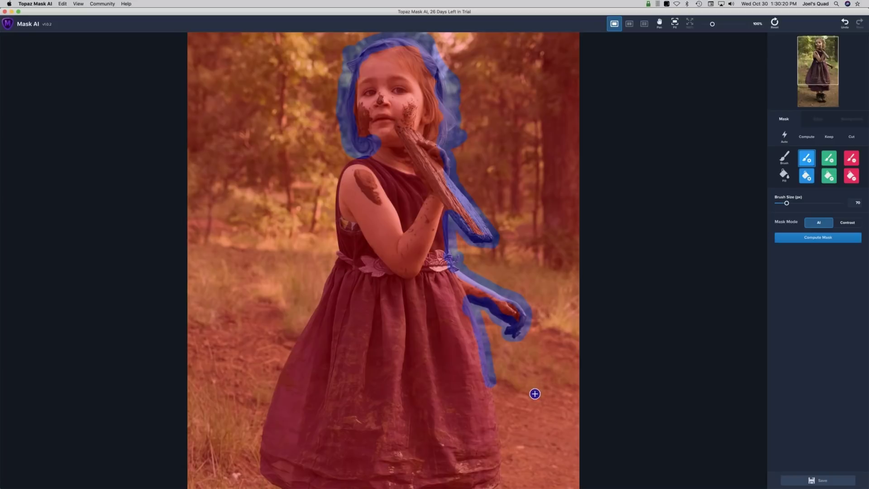
# Step: Extend the Compute outline down the skirt, around the hem and both boots, and up the skirt's opposite side
pyautogui.press('space')
pyautogui.moveTo(532, 376); pyautogui.dragTo(541, 197)
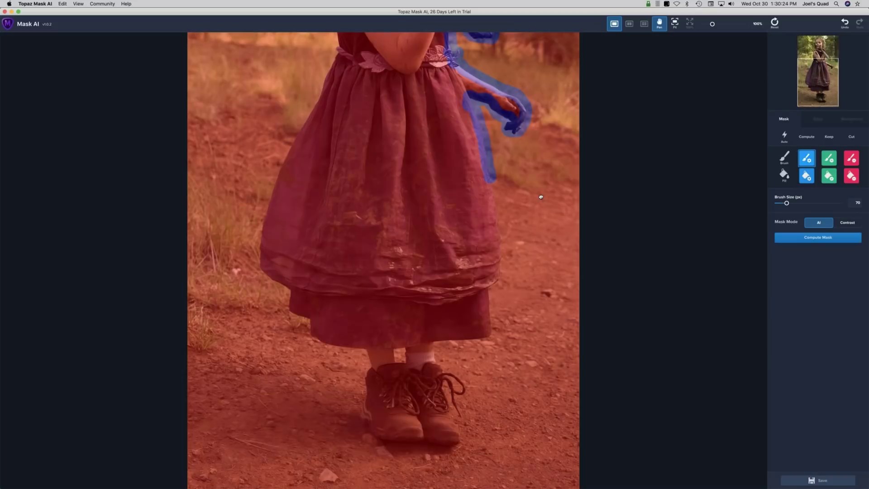
pyautogui.moveTo(491, 180)
pyautogui.mouseDown()
pyautogui.moveTo(501, 264)
pyautogui.moveTo(489, 286)
pyautogui.moveTo(489, 337)
pyautogui.mouseUp()
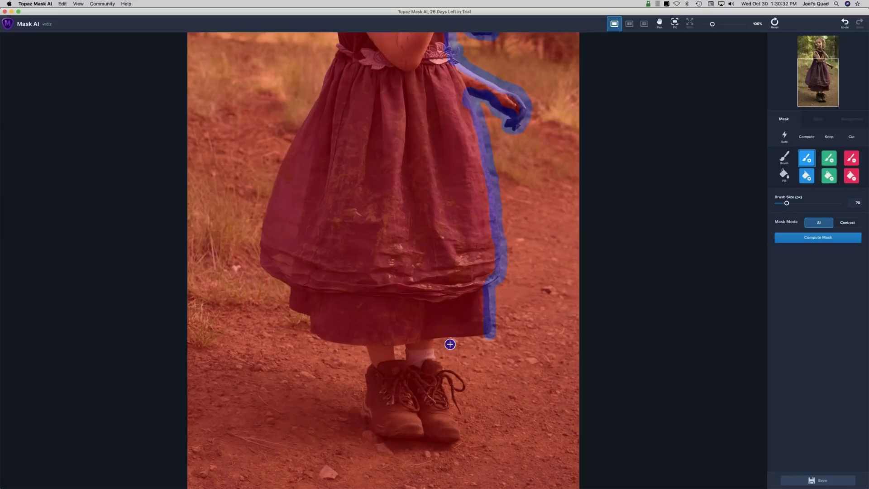
pyautogui.moveTo(434, 338)
pyautogui.mouseDown()
pyautogui.moveTo(435, 362)
pyautogui.moveTo(463, 385)
pyautogui.moveTo(448, 380)
pyautogui.moveTo(460, 406)
pyautogui.moveTo(444, 381)
pyautogui.moveTo(458, 439)
pyautogui.moveTo(429, 443)
pyautogui.moveTo(371, 426)
pyautogui.moveTo(361, 401)
pyautogui.moveTo(376, 360)
pyautogui.moveTo(365, 344)
pyautogui.mouseUp()
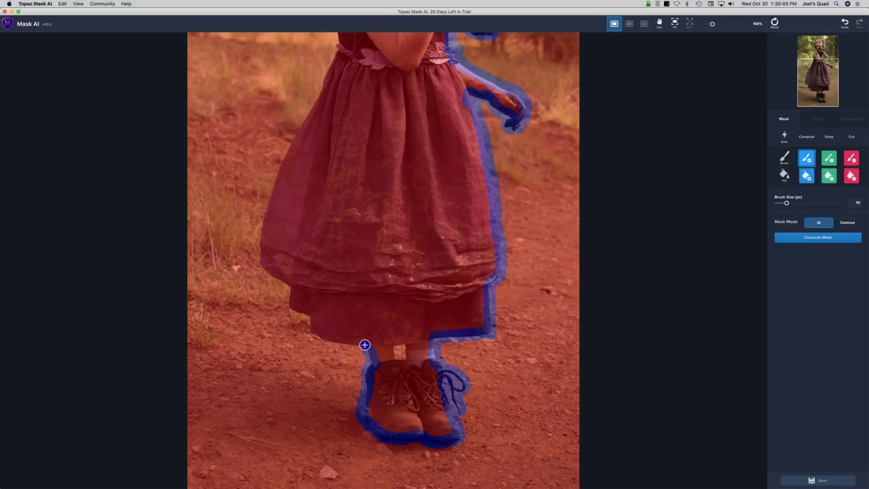
pyautogui.moveTo(360, 344)
pyautogui.mouseDown()
pyautogui.moveTo(324, 340)
pyautogui.moveTo(295, 311)
pyautogui.moveTo(260, 238)
pyautogui.moveTo(261, 260)
pyautogui.moveTo(261, 217)
pyautogui.moveTo(278, 167)
pyautogui.mouseUp()
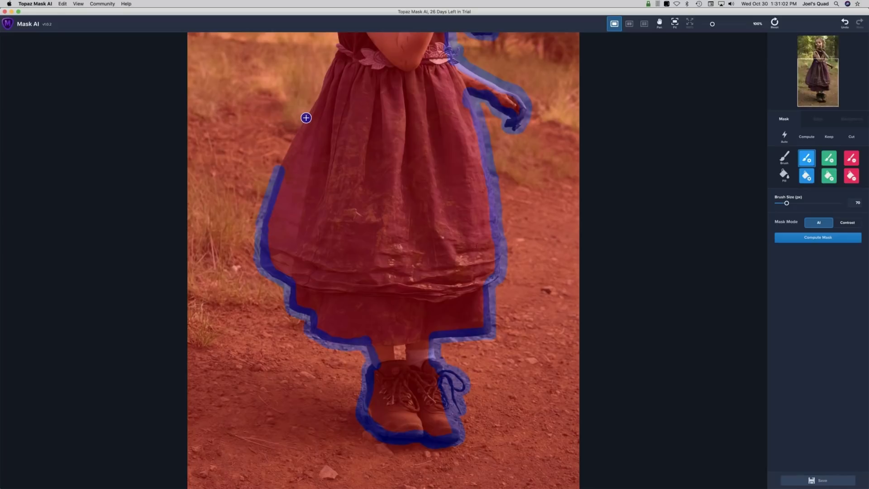
pyautogui.keyDown('shift'); pyautogui.click(311, 111); pyautogui.keyUp('shift')
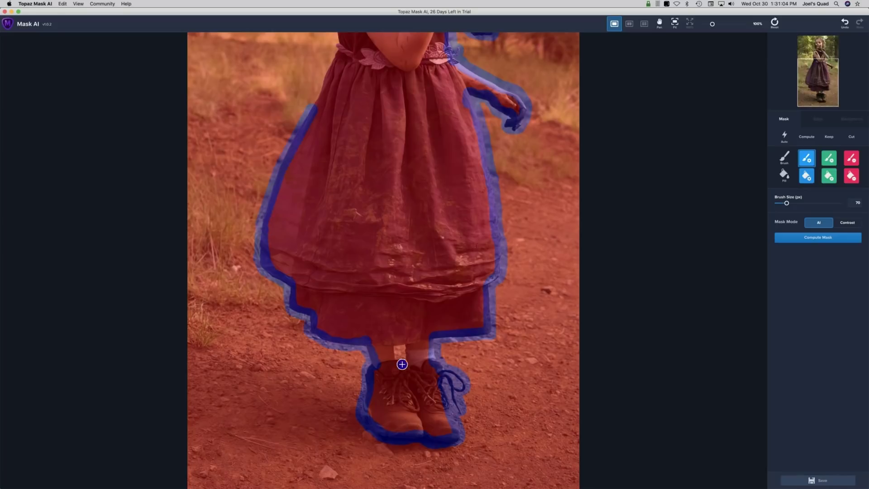
# Step: Paint Compute around the small background gap between the legs with a 35 px brush
pyautogui.press('[')
pyautogui.press('[')
pyautogui.press('[')
pyautogui.press('[')
pyautogui.moveTo(393, 347)
pyautogui.mouseDown()
pyautogui.moveTo(405, 347)
pyautogui.moveTo(405, 360)
pyautogui.moveTo(393, 361)
pyautogui.moveTo(393, 348)
pyautogui.moveTo(402, 352)
pyautogui.mouseUp()
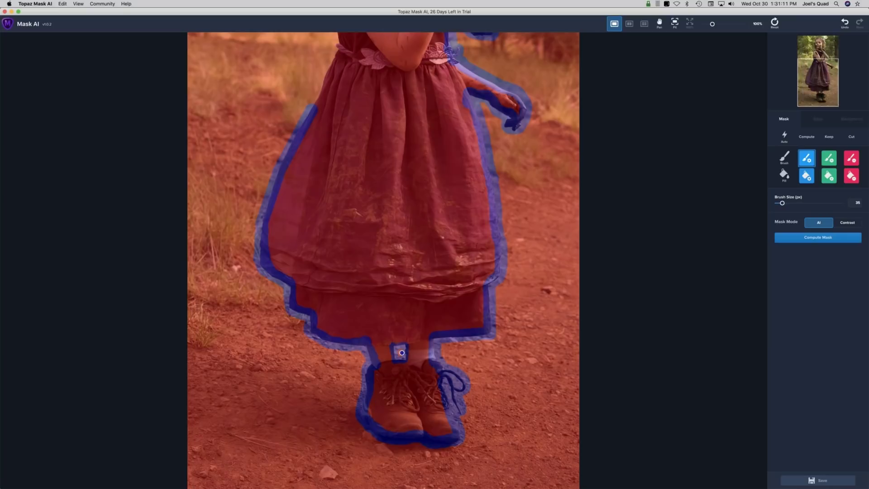
# Step: Close the Compute outline from the skirt past the waist to the shoulder with a 70 px brush
pyautogui.moveTo(817, 76); pyautogui.dragTo(817, 52)
pyautogui.press(']')
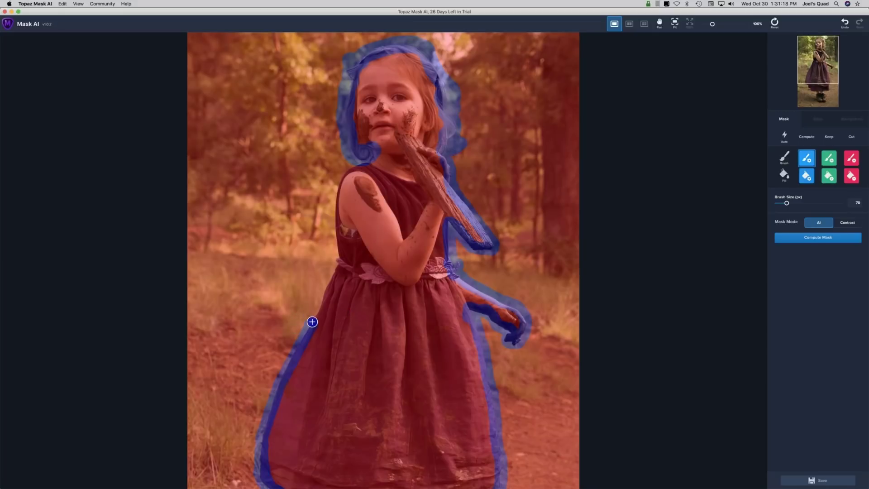
pyautogui.moveTo(316, 314)
pyautogui.mouseDown()
pyautogui.moveTo(338, 251)
pyautogui.moveTo(341, 182)
pyautogui.moveTo(361, 165)
pyautogui.moveTo(353, 166)
pyautogui.mouseUp()
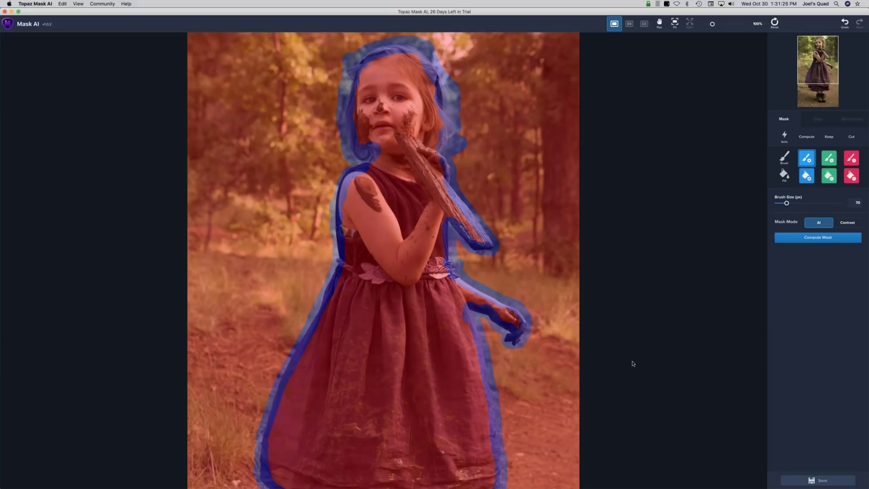
# Step: Fill the outlined girl with Keep and compute the mask in AI mode
pyautogui.click(674, 23)
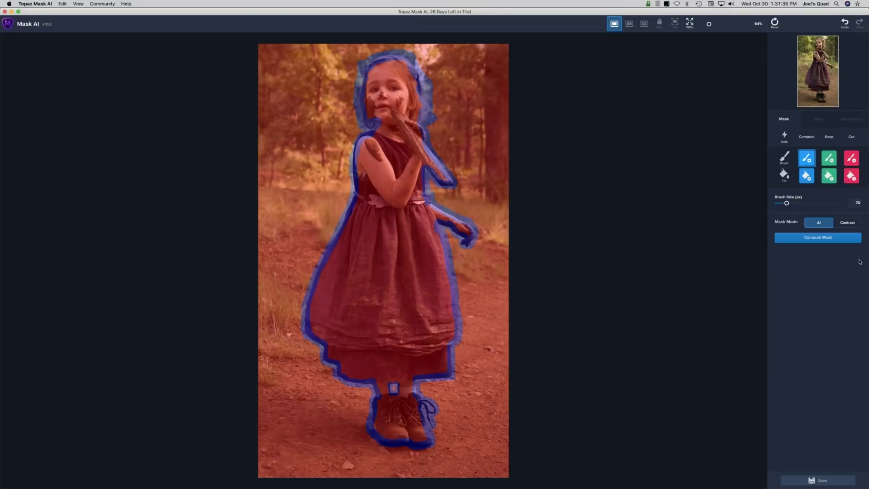
pyautogui.click(821, 240)
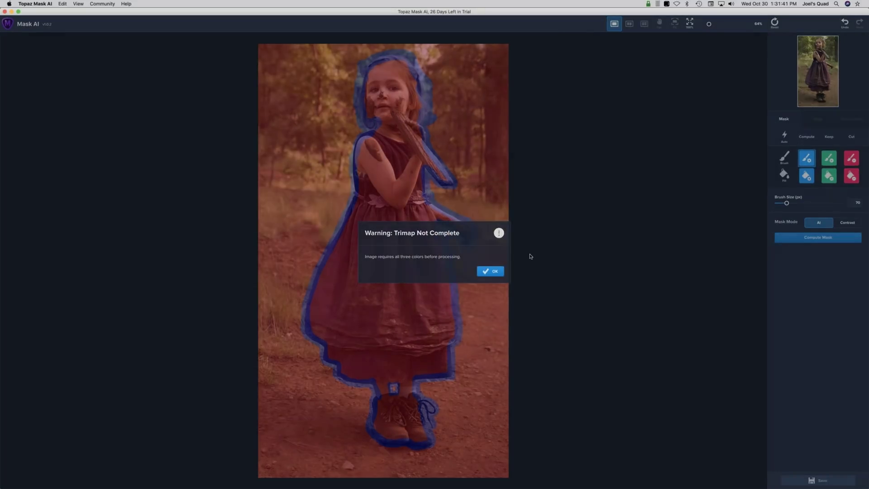
pyautogui.press('Return')
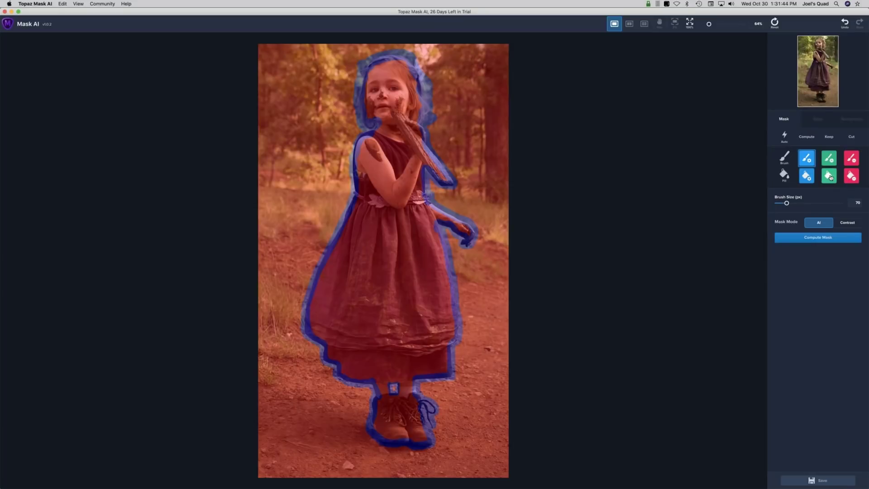
pyautogui.click(830, 178)
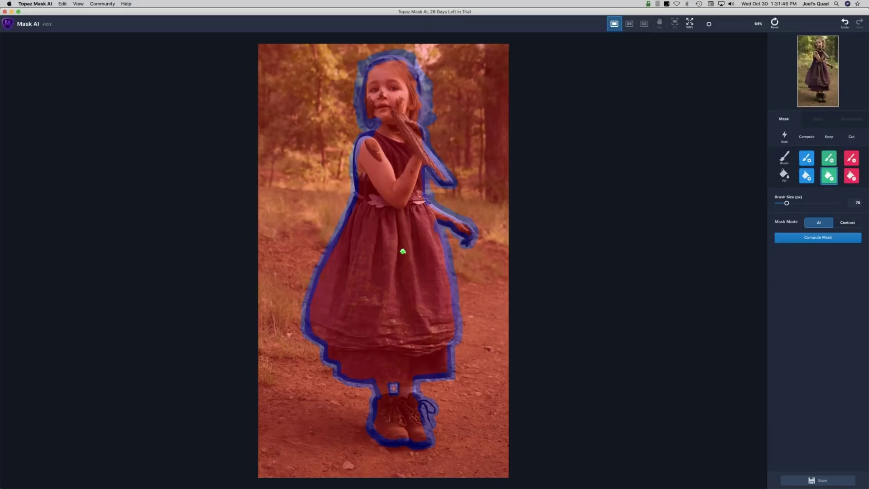
pyautogui.click(401, 246)
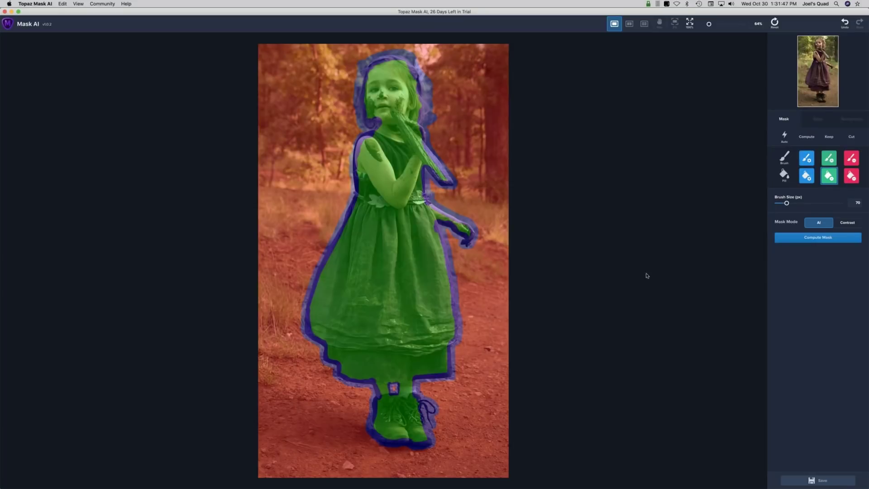
pyautogui.click(823, 238)
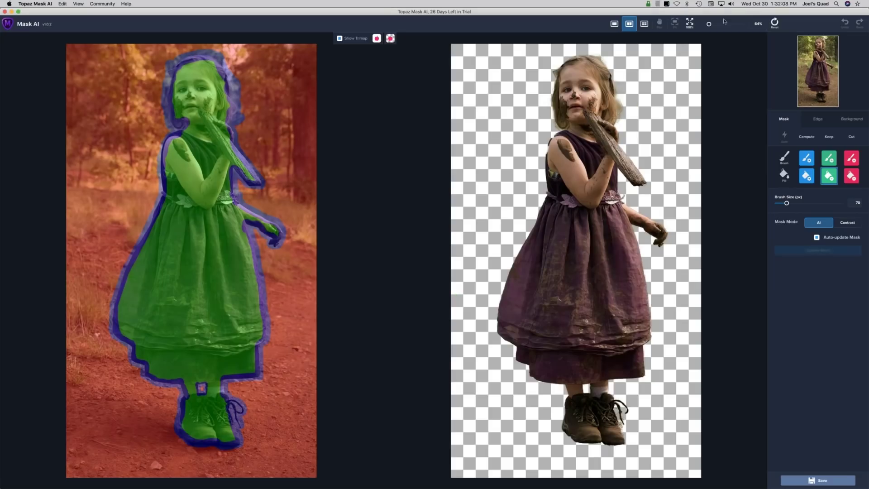
# Step: Apply a Blur background behind the girl with Strength 52
pyautogui.click(690, 23)
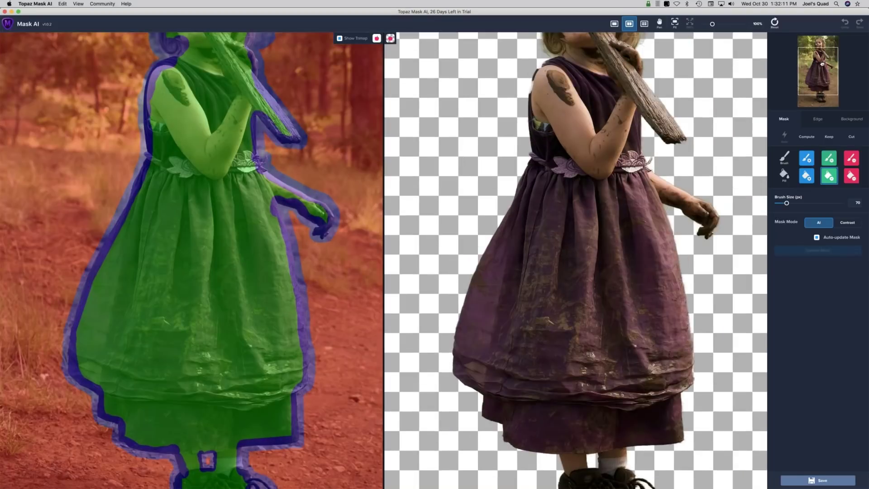
pyautogui.moveTo(822, 63); pyautogui.dragTo(823, 59)
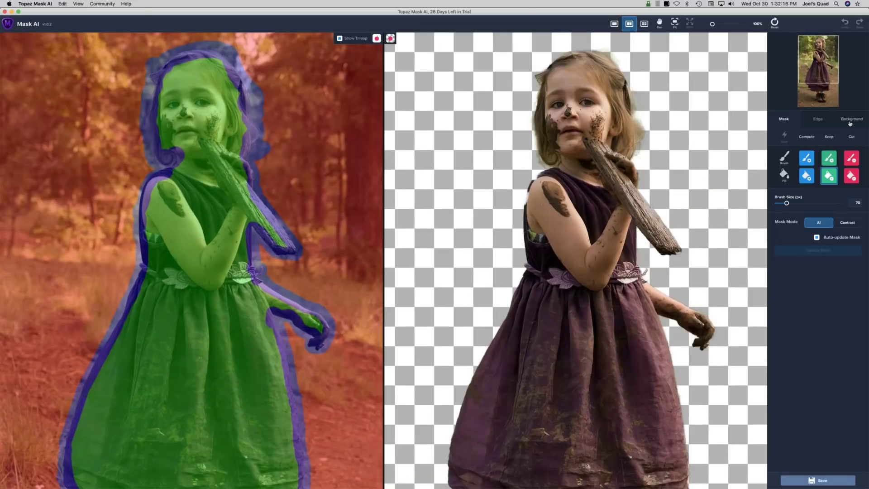
pyautogui.click(853, 120)
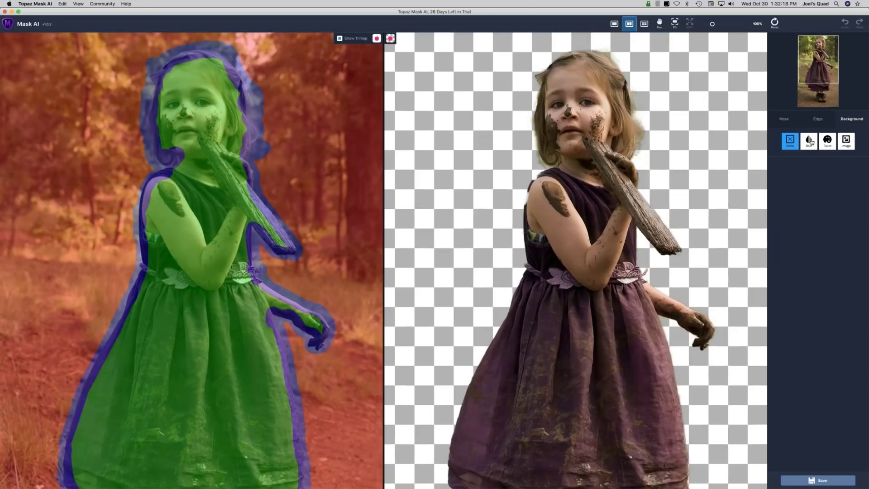
pyautogui.click(810, 141)
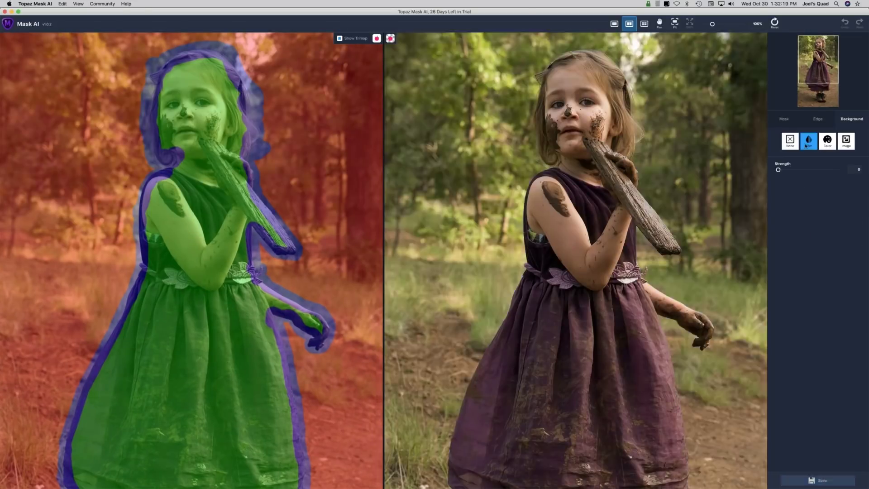
pyautogui.moveTo(796, 169); pyautogui.dragTo(801, 169)
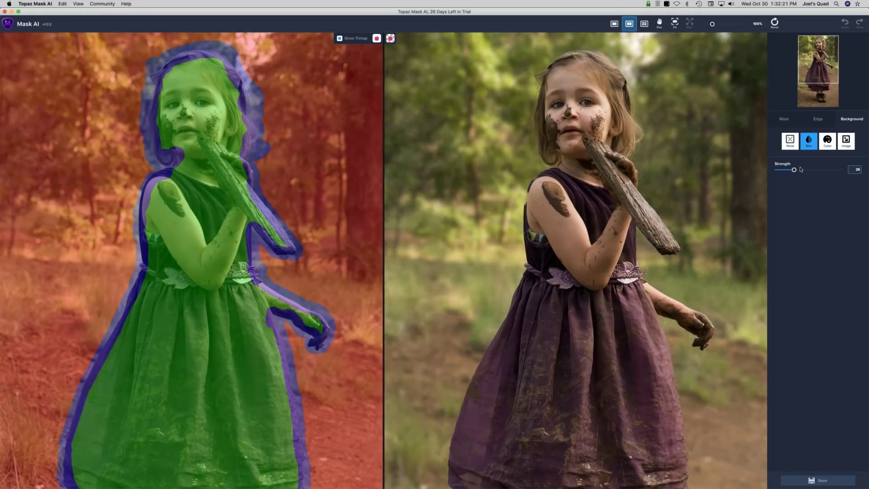
pyautogui.moveTo(801, 170); pyautogui.dragTo(809, 169)
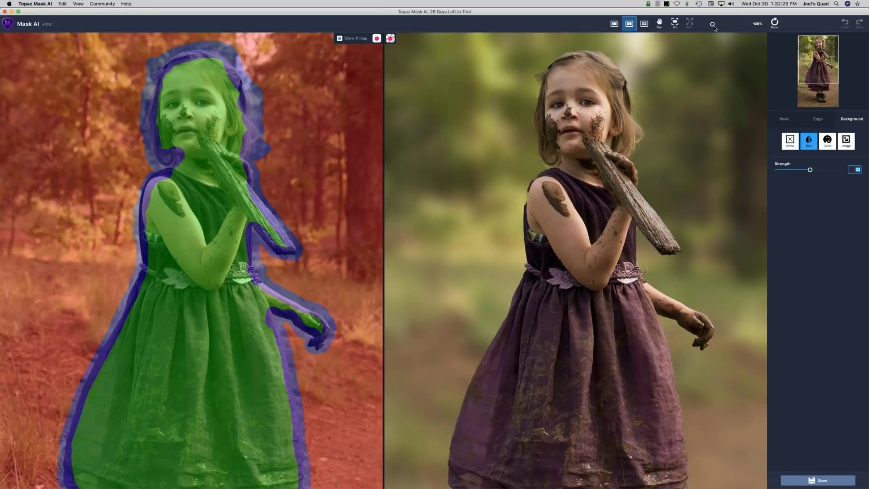
# Step: Magnify the girl's head and upper body to 152% and hide the trimap overlay for comparison
pyautogui.moveTo(714, 28); pyautogui.dragTo(719, 28)
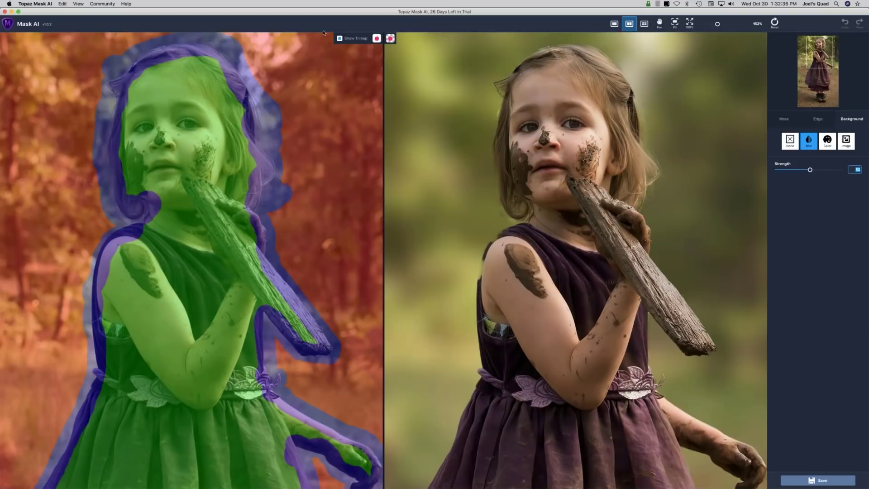
pyautogui.click(376, 38)
pyautogui.click(390, 41)
pyautogui.click(339, 39)
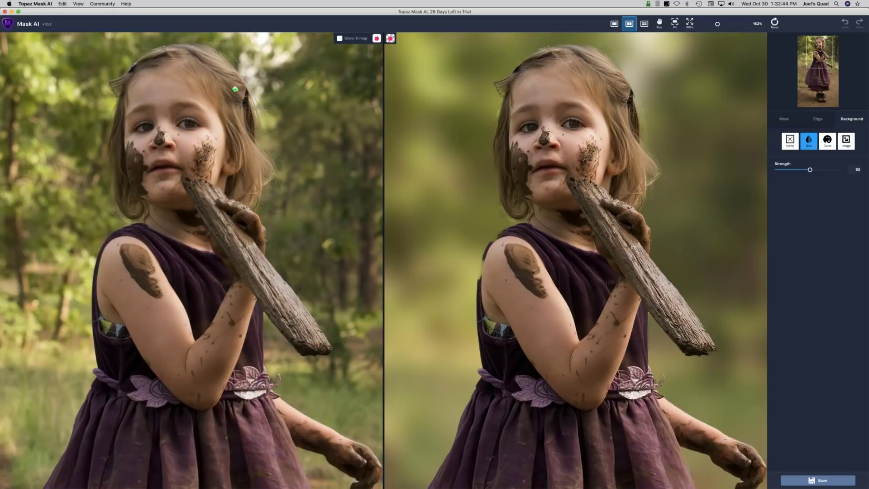
# Step: Refine the hair edges in Contrast mode with a 20 px brush, painting Keep at the hair clip and crown and Cut beside the crown
pyautogui.click(784, 119)
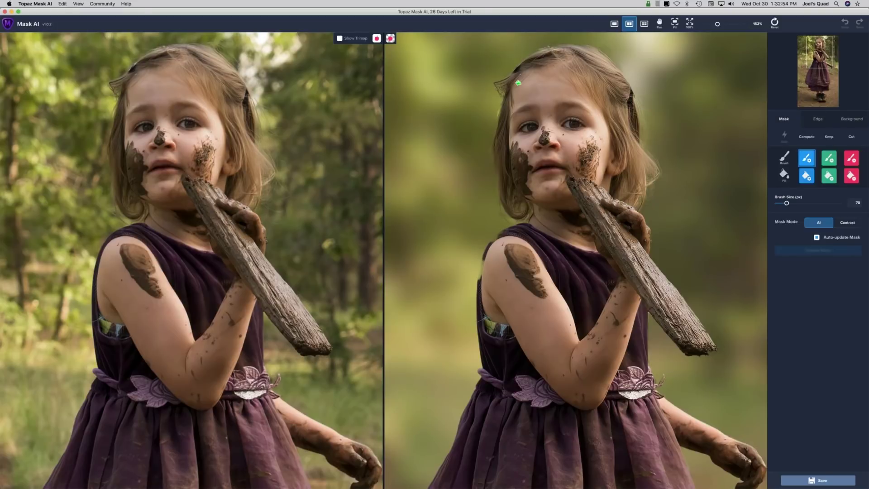
pyautogui.press('k')
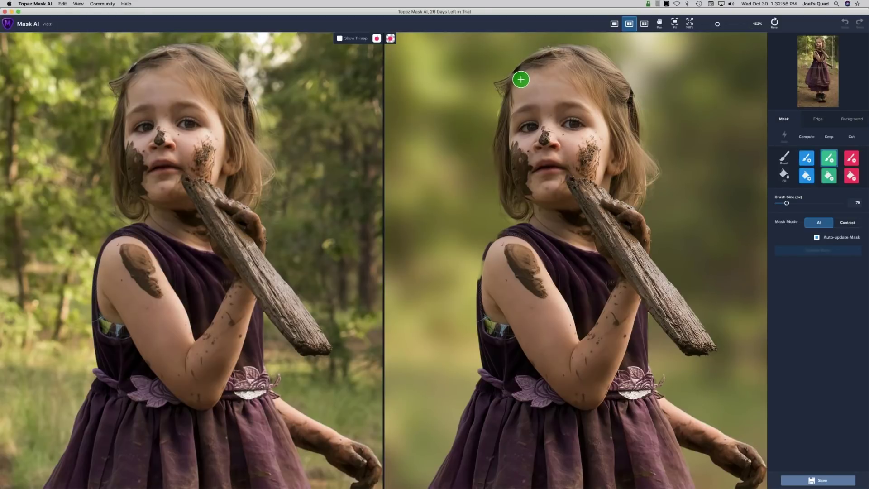
pyautogui.press('[')
pyautogui.press('[')
pyautogui.press('[')
pyautogui.press('[')
pyautogui.click(847, 222)
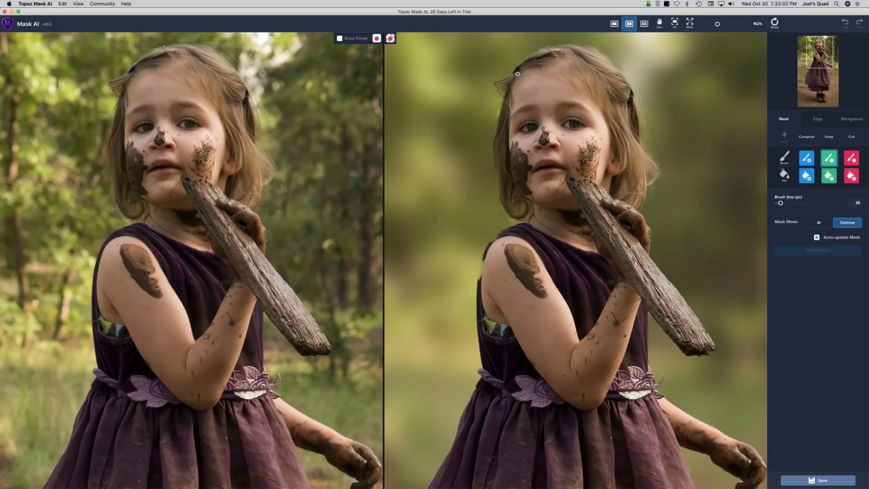
pyautogui.moveTo(516, 72); pyautogui.dragTo(519, 69)
pyautogui.moveTo(589, 50); pyautogui.dragTo(595, 52)
pyautogui.press('r')
pyautogui.moveTo(608, 39); pyautogui.dragTo(616, 44)
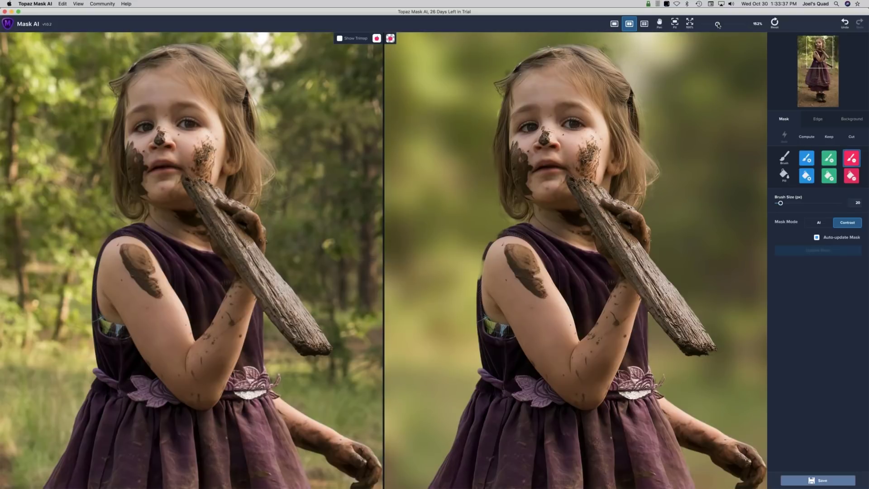
# Step: Refine the hair edge beside the face at 345% with a 4 px brush, painting Cut beside the hair clip and Keep at the temple hair
pyautogui.moveTo(717, 26); pyautogui.dragTo(716, 25)
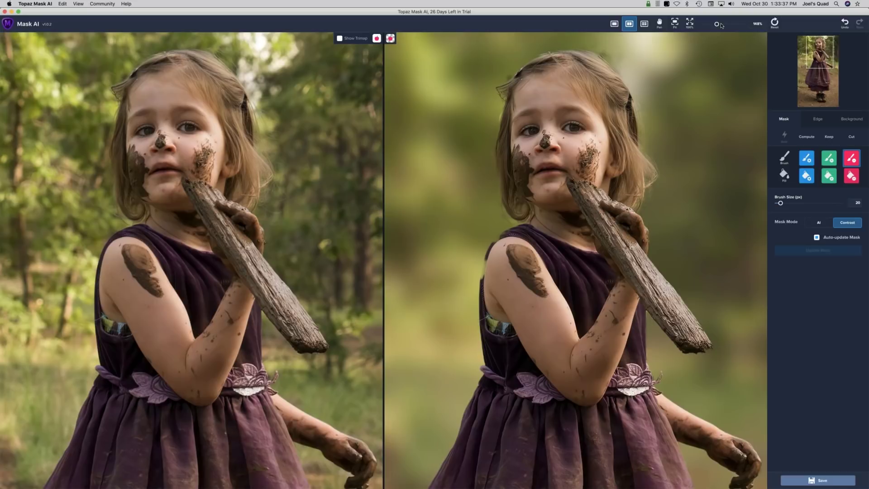
pyautogui.moveTo(721, 25); pyautogui.dragTo(725, 25)
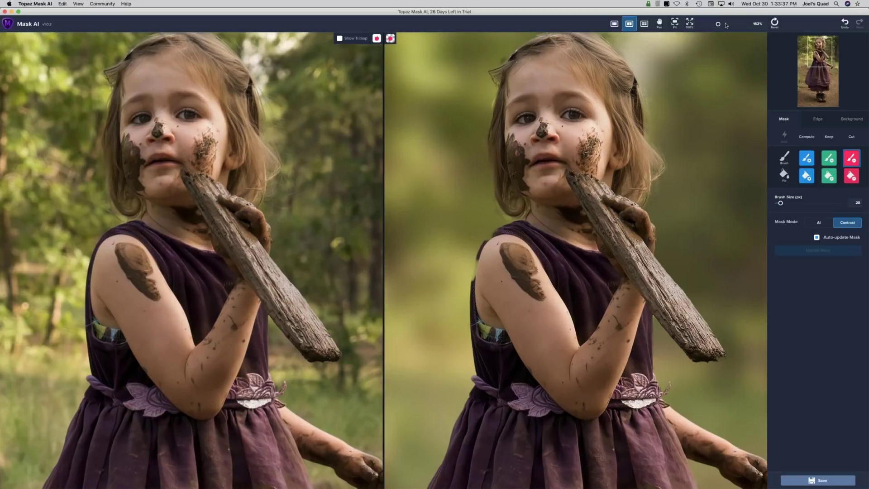
pyautogui.moveTo(726, 25); pyautogui.dragTo(732, 23)
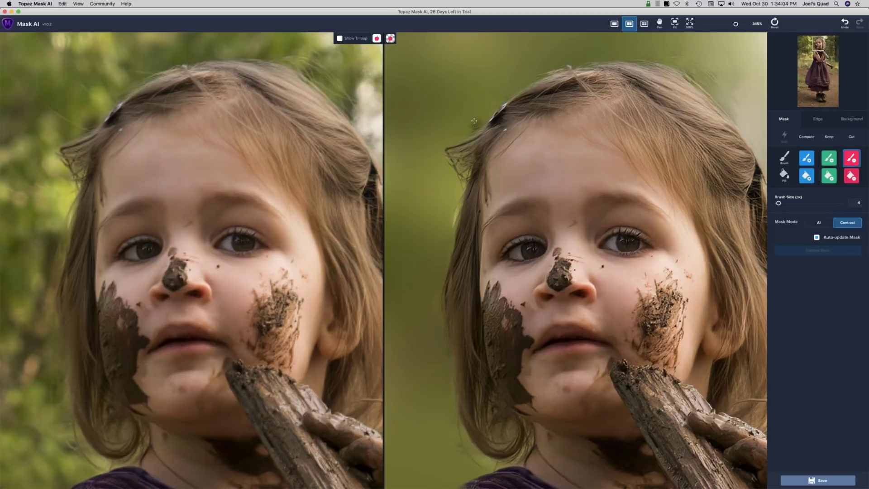
pyautogui.moveTo(477, 120); pyautogui.dragTo(479, 119)
pyautogui.press('x')
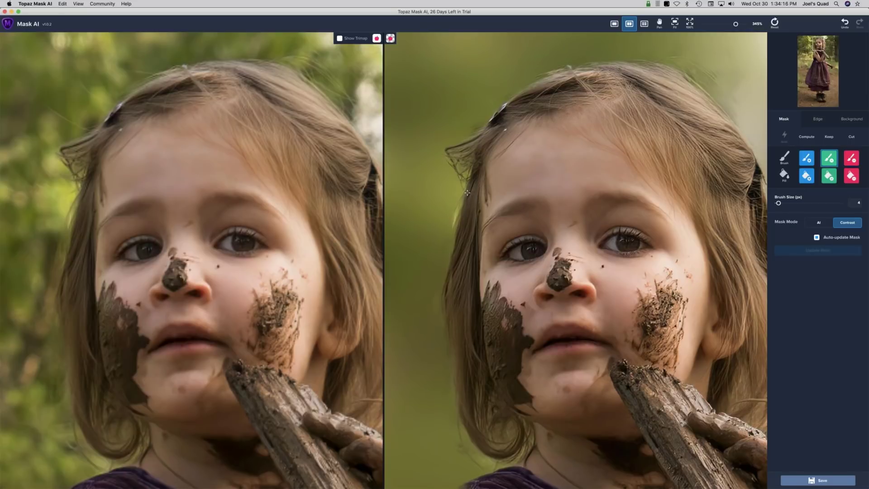
pyautogui.moveTo(468, 191); pyautogui.dragTo(466, 196)
# Step: Clean up the gap between hair and shoulder with a 20 px brush, painting Cut above the shoulder and Keep on the hair tips
pyautogui.click(692, 23)
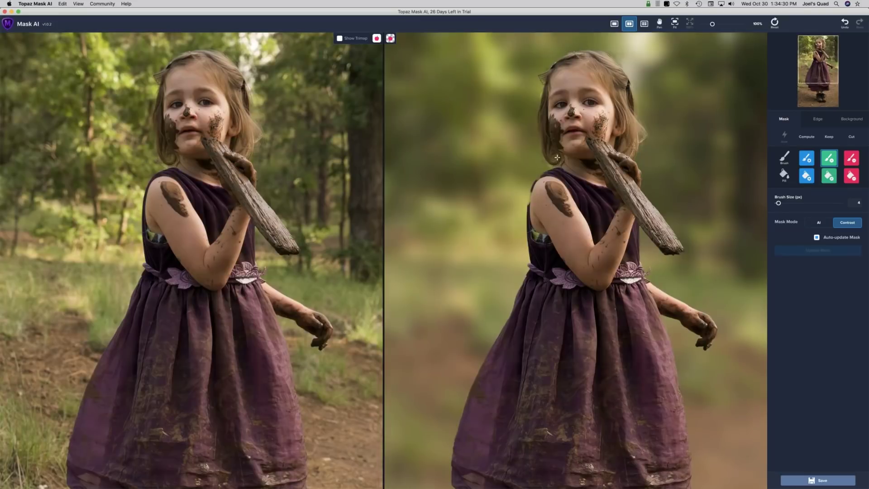
pyautogui.press(']')
pyautogui.press(']')
pyautogui.press('r')
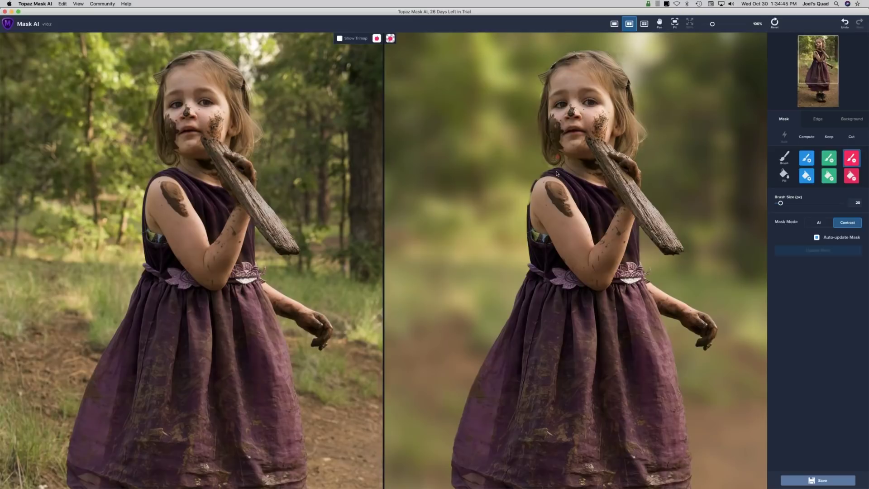
pyautogui.moveTo(557, 173); pyautogui.dragTo(555, 180)
pyautogui.press('g')
pyautogui.click(558, 159)
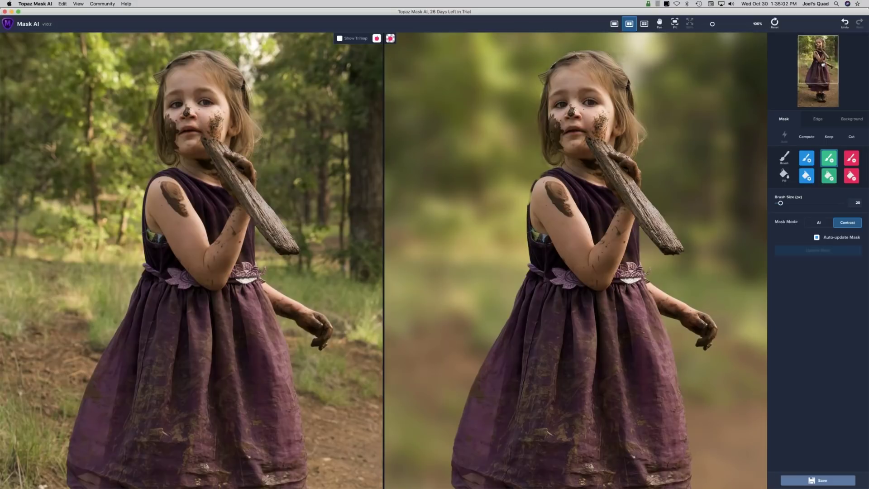
# Step: Paint Keep with the 20 px brush over the loose bootlace on the girl's shoe
pyautogui.moveTo(823, 63); pyautogui.dragTo(822, 66)
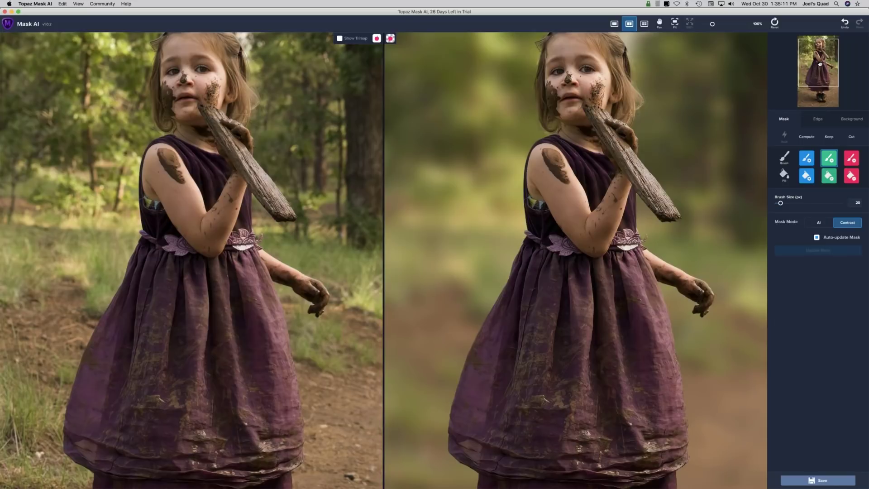
pyautogui.moveTo(820, 64); pyautogui.dragTo(822, 68)
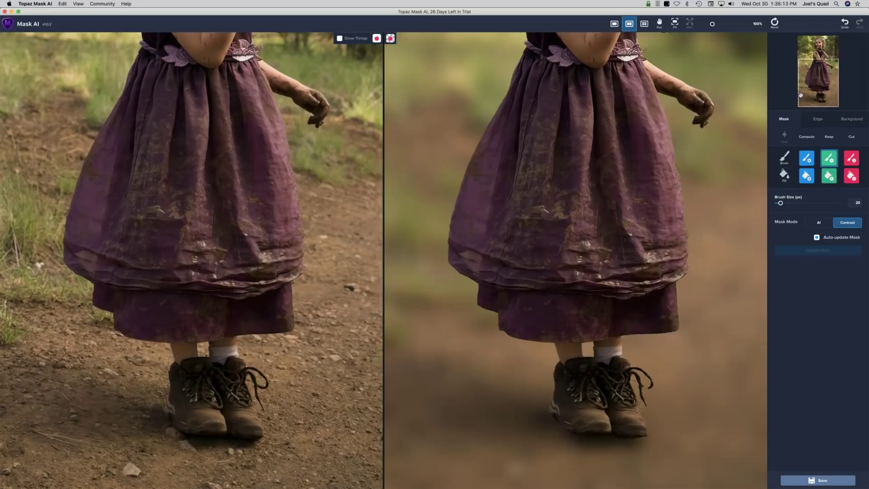
pyautogui.press('c')
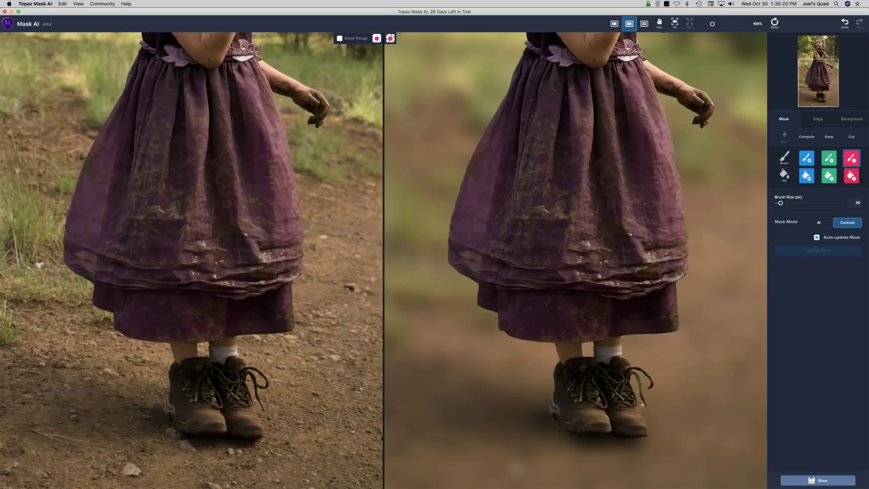
pyautogui.press('k')
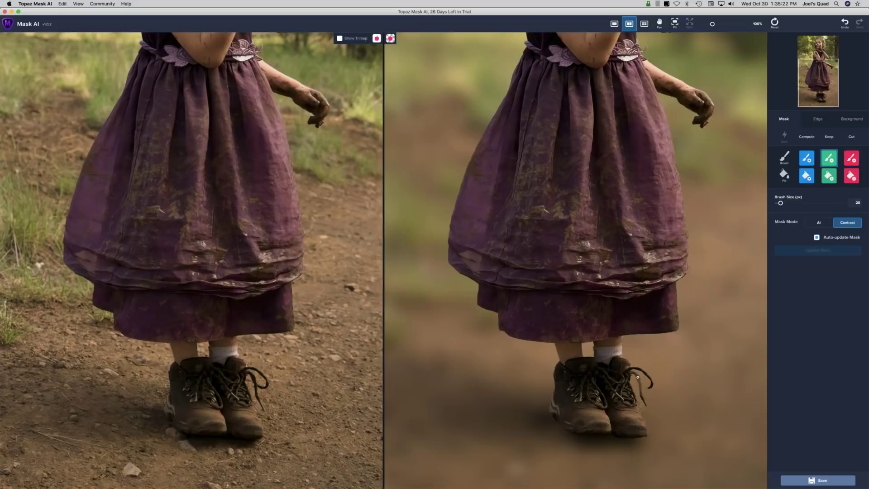
pyautogui.moveTo(638, 387); pyautogui.dragTo(638, 390)
# Step: Set up the image export as Mask Only in TIF format
pyautogui.moveTo(821, 84); pyautogui.dragTo(823, 73)
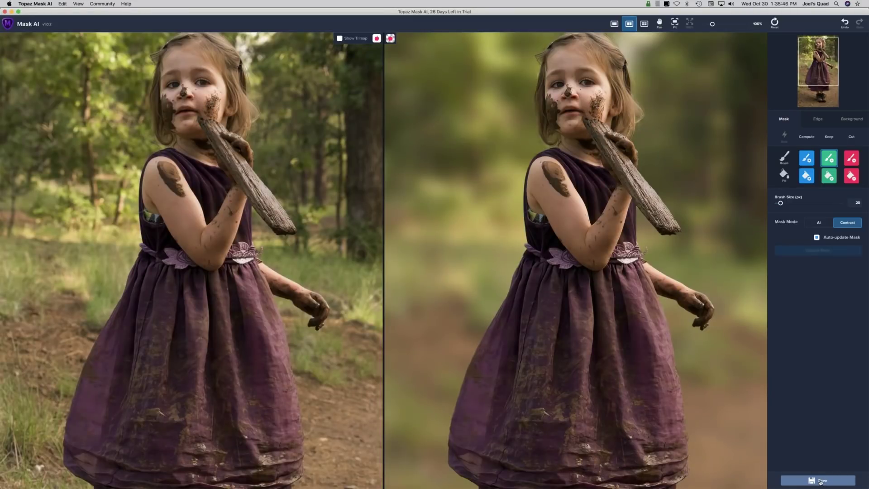
pyautogui.click(823, 480)
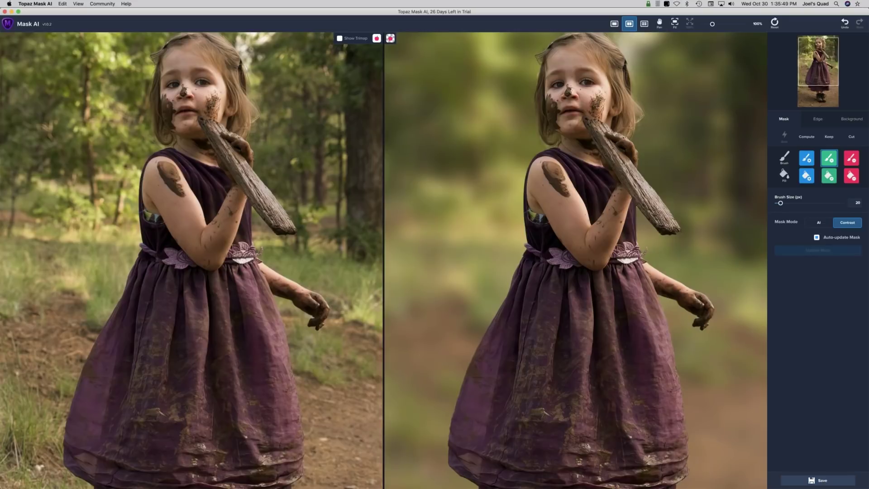
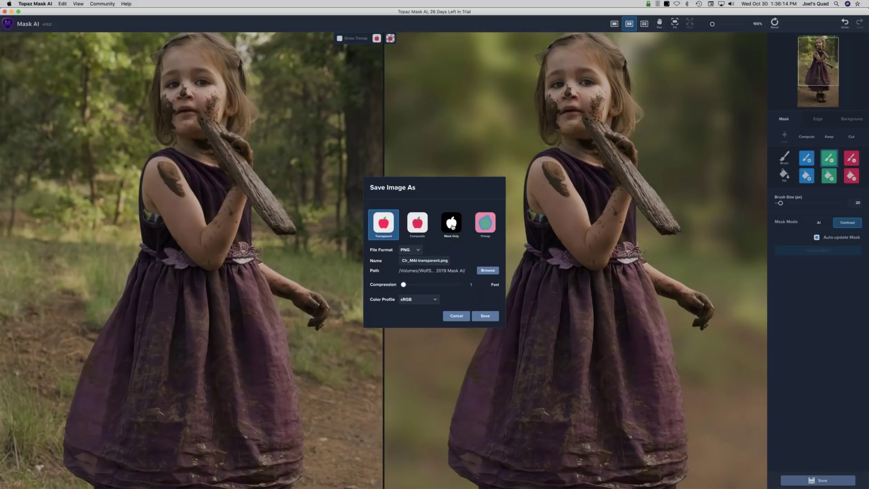
pyautogui.click(452, 227)
pyautogui.click(418, 250)
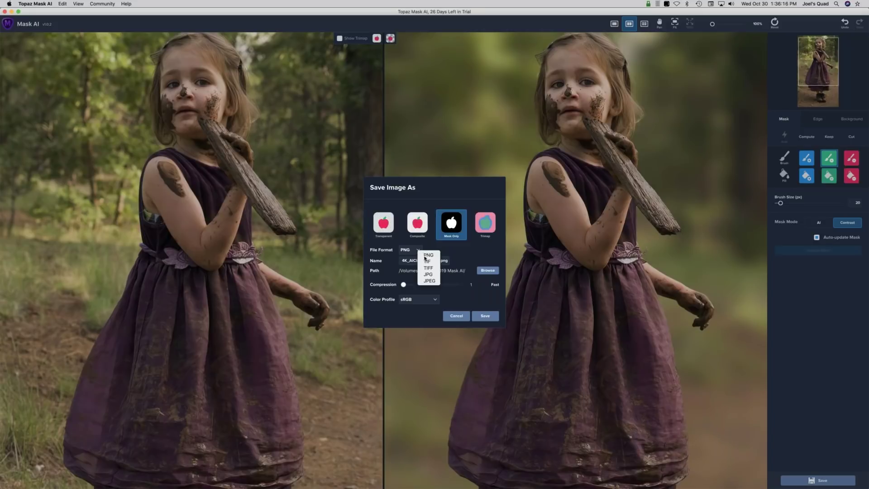
pyautogui.click(427, 261)
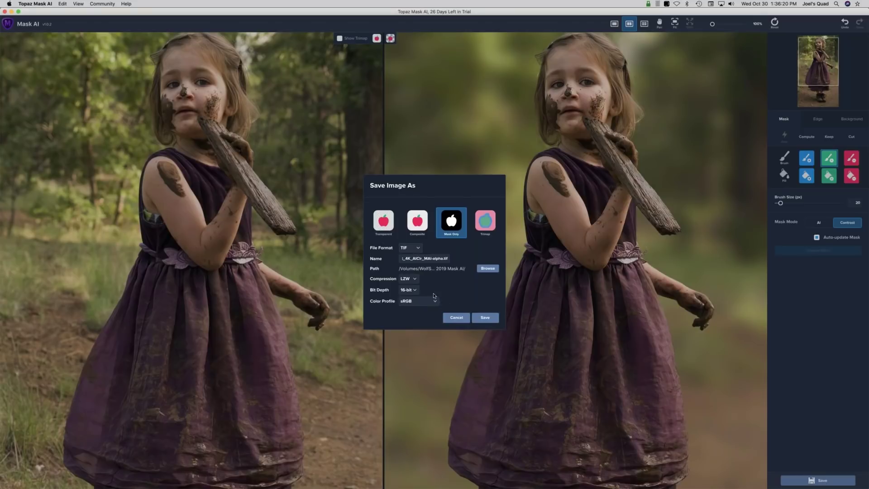
# Step: Replace the alpha ending of the export file name with mask, choose the bit depth and save the mask
pyautogui.click(442, 258)
pyautogui.click(448, 277)
pyautogui.press('BackSpace')
pyautogui.press('BackSpace')
pyautogui.press('BackSpace')
pyautogui.press('BackSpace')
pyautogui.press('BackSpace')
pyautogui.write('maskk')
pyautogui.press('super+a')
pyautogui.click(412, 291)
pyautogui.click(424, 295)
pyautogui.click(485, 319)
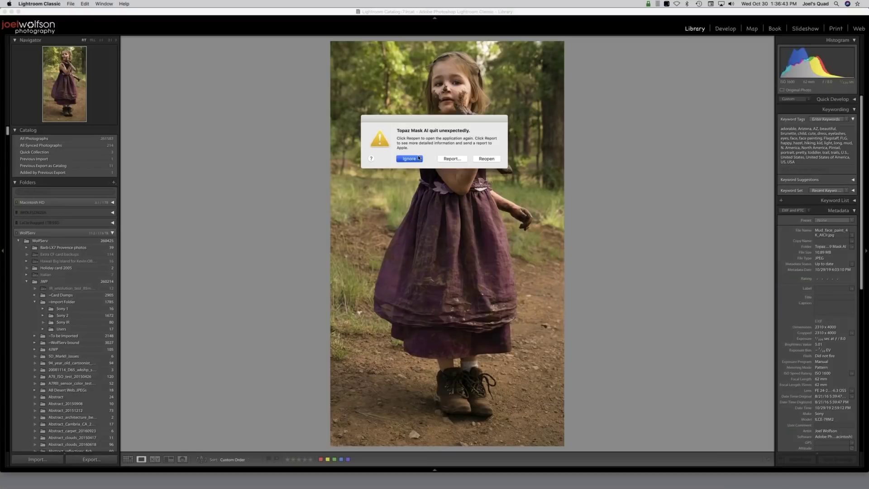
# Step: Ignore the Topaz Mask AI crash report and switch to Finder with the Topaz Webinar Oct 30 2019 Mask AI folder
pyautogui.press('Return')
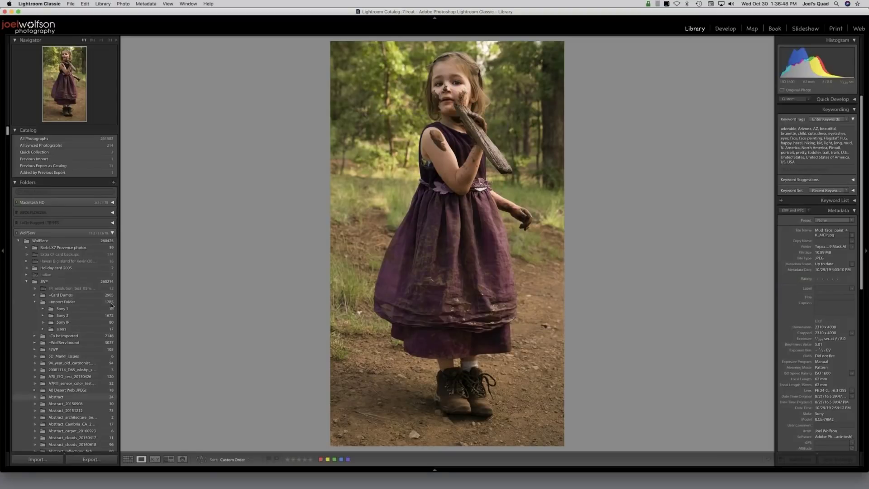
pyautogui.press('alt')
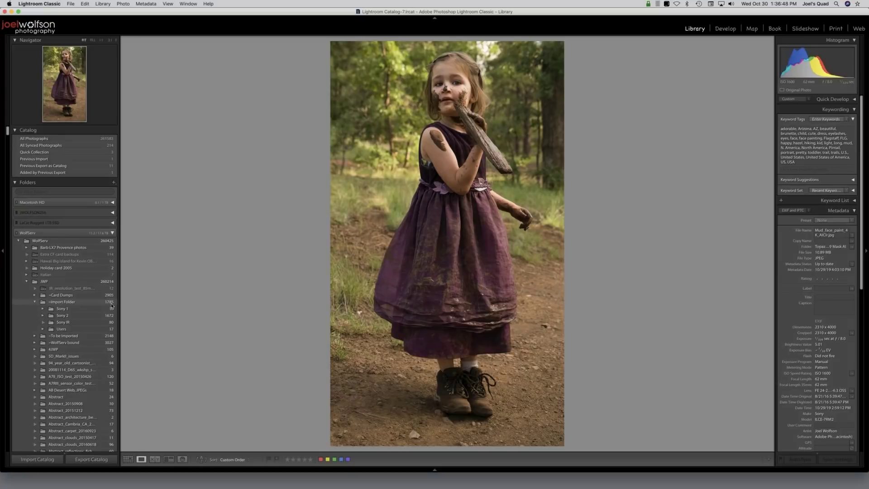
pyautogui.press('super+i')
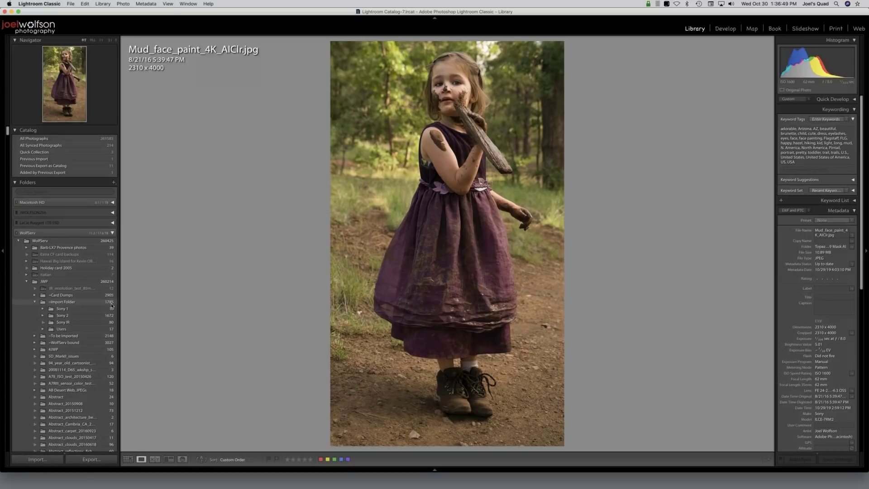
pyautogui.press('r')
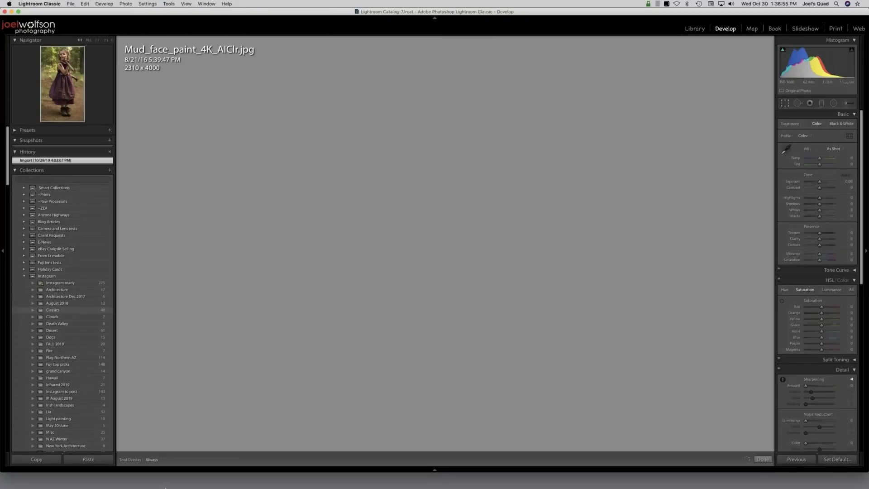
pyautogui.press('e')
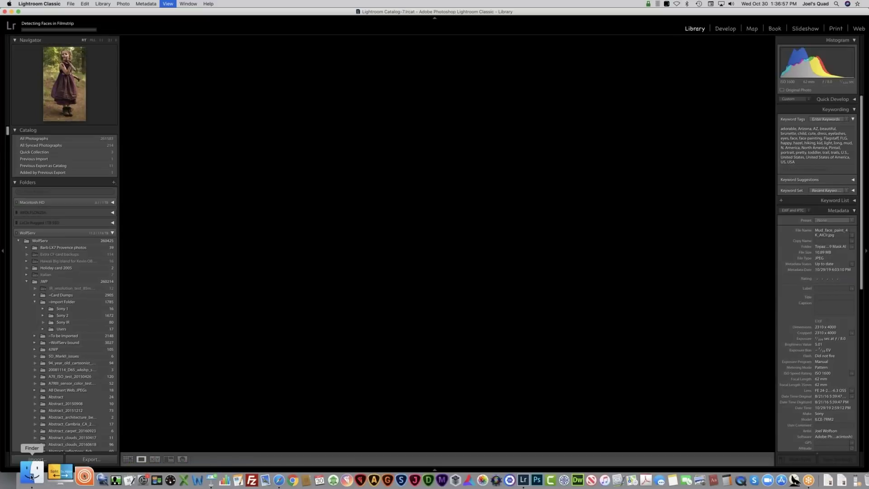
pyautogui.click(31, 472)
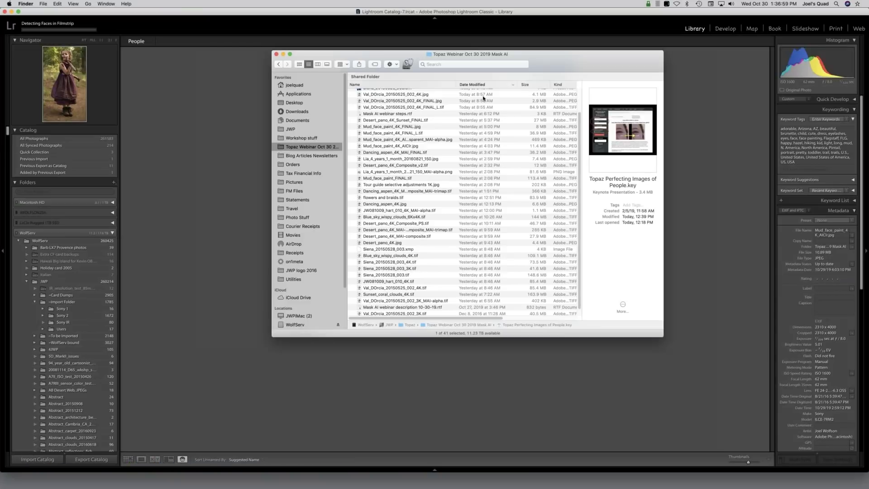
pyautogui.click(251, 46)
pyautogui.press('t')
pyautogui.press('d')
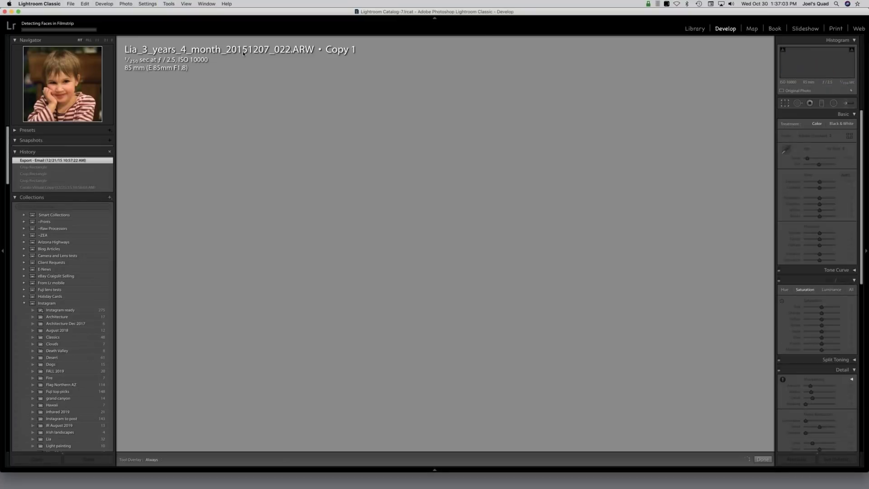
pyautogui.press('a')
pyautogui.press('p')
pyautogui.press('y')
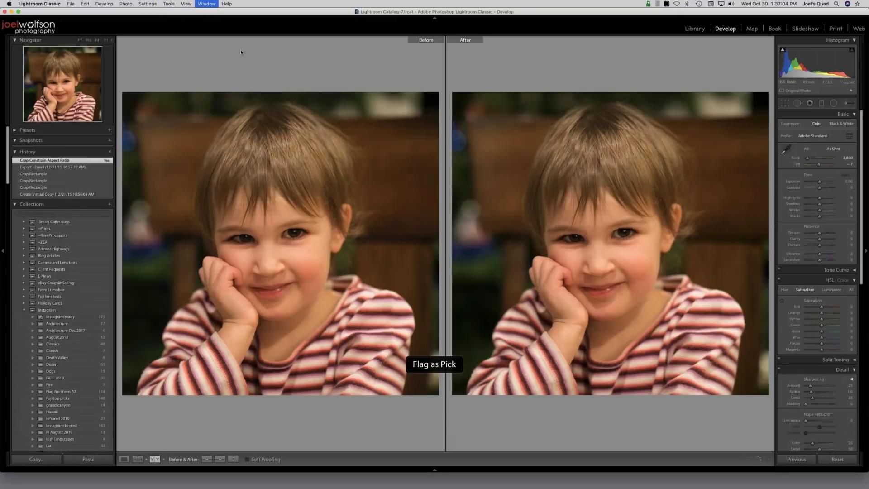
pyautogui.press('y')
pyautogui.press('2')
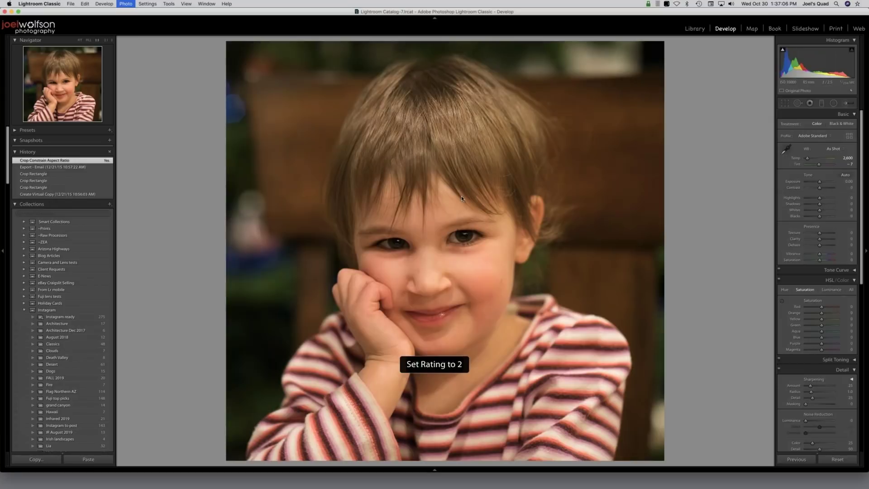
pyautogui.press('c')
pyautogui.press('p')
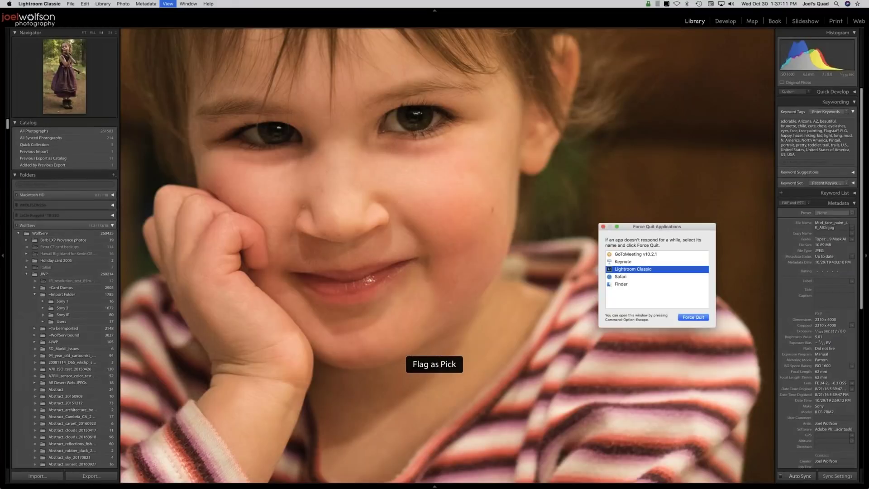
# Step: Force quit Lightroom Classic and accept losing its unsaved changes
pyautogui.click(693, 317)
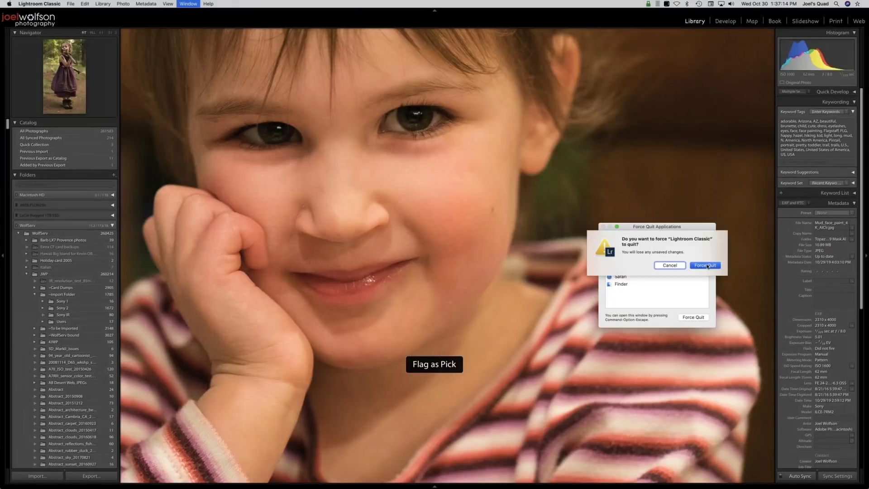
pyautogui.click(706, 265)
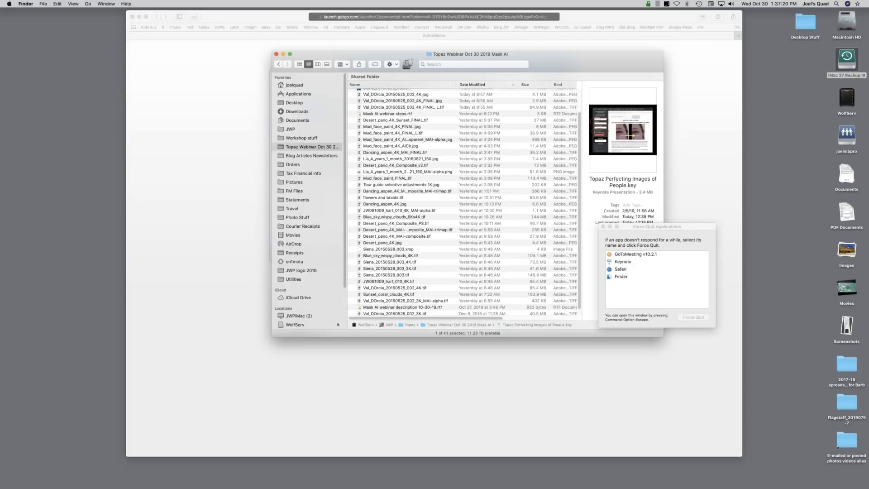
# Step: Preview images in the webinar folder, ending with flowers and braids.tif selected
pyautogui.click(394, 152)
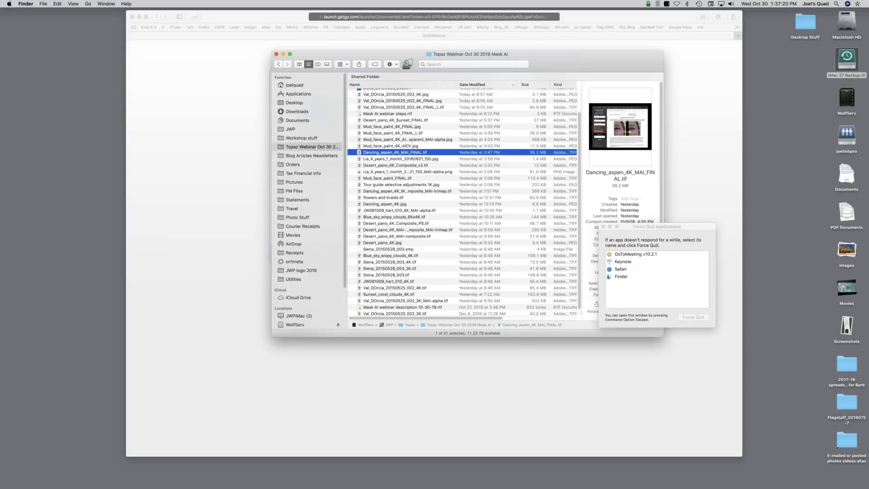
pyautogui.click(384, 197)
pyautogui.click(409, 107)
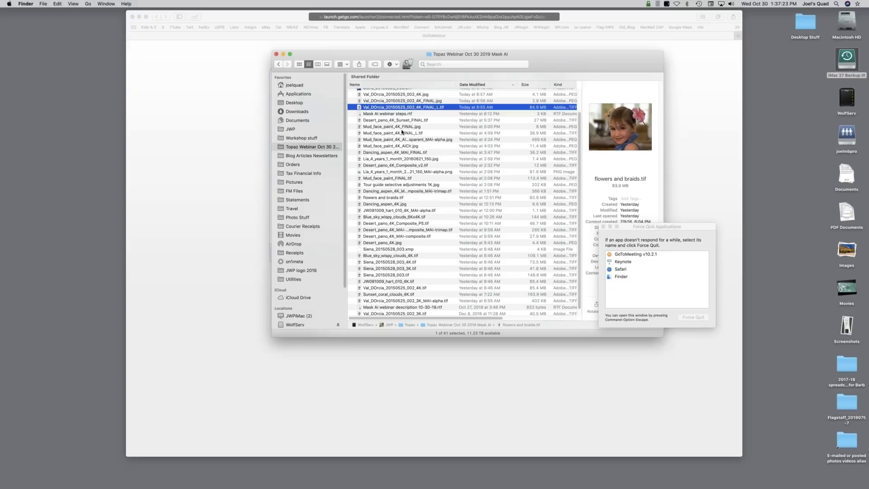
pyautogui.click(384, 198)
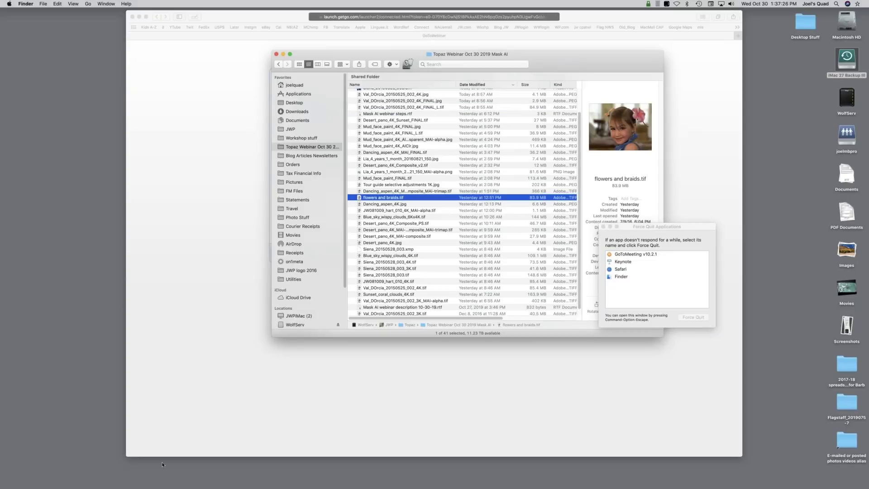
# Step: Bring the Safari window to the front and close the Force Quit Applications window without relaunching Finder
pyautogui.click(151, 411)
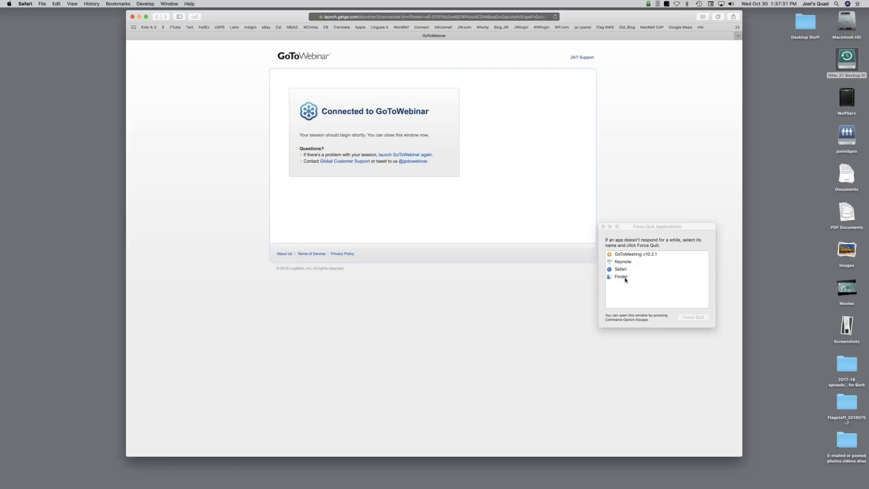
pyautogui.click(625, 277)
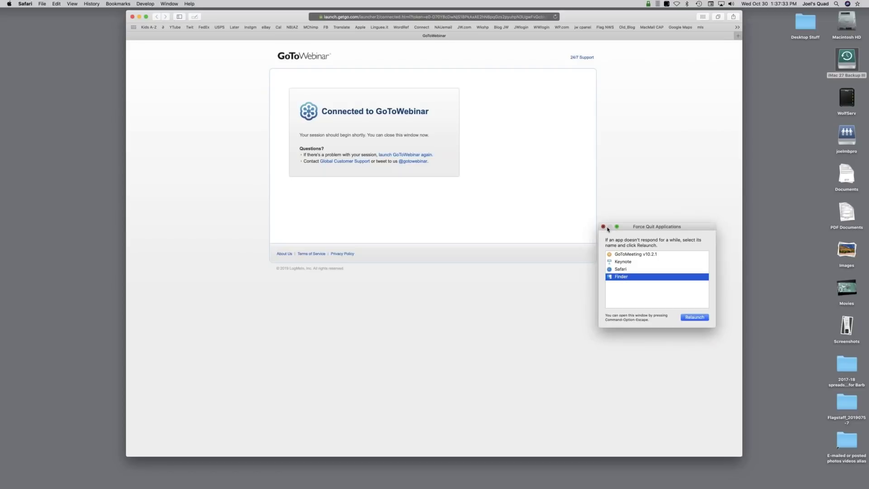
pyautogui.click(604, 227)
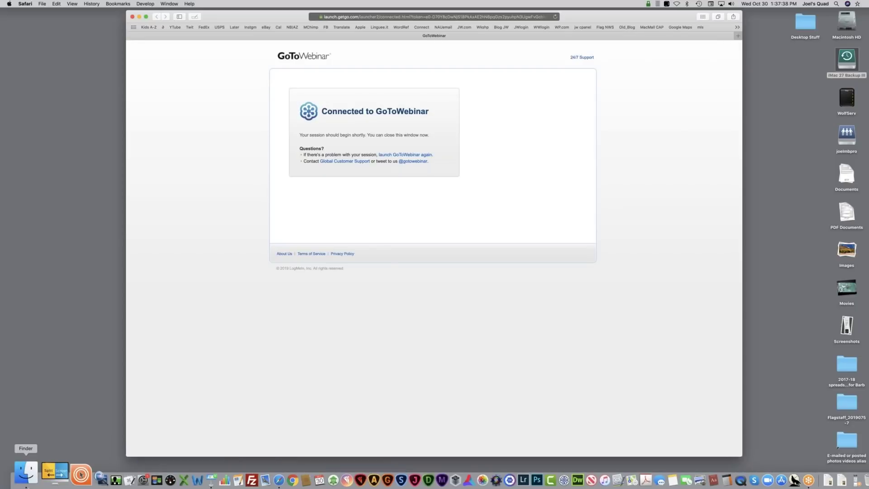
# Step: Switch to Finder and open Mud_face_paint_4K_AIClr_MAI-mask.tif and Mud_face_paint_4K_FINAL.jpg together in Photoshop
pyautogui.click(36, 467)
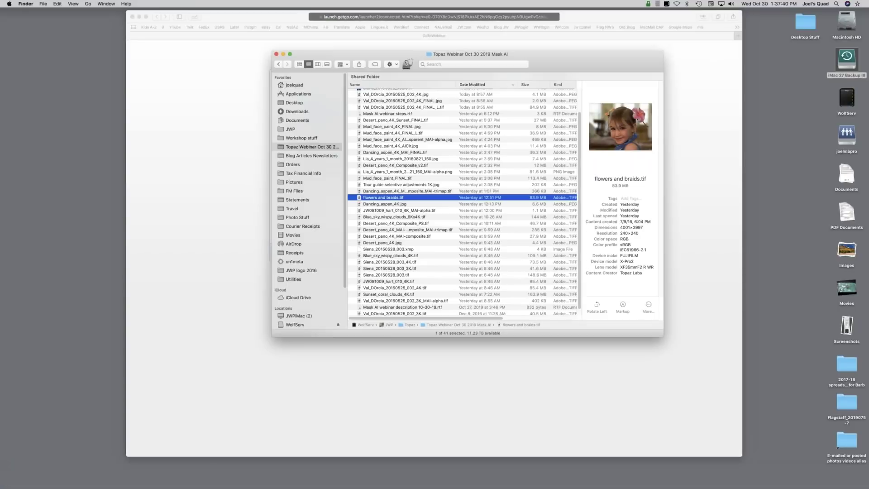
pyautogui.scroll(3, 414, 94)
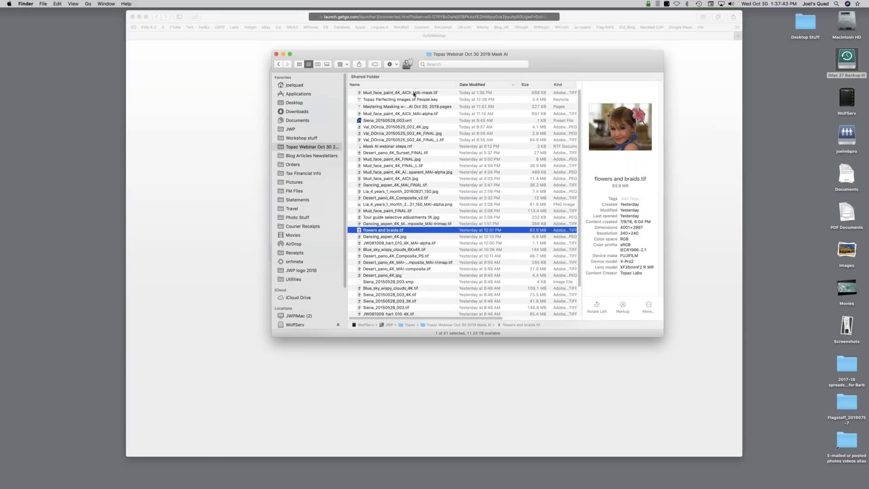
pyautogui.click(414, 93)
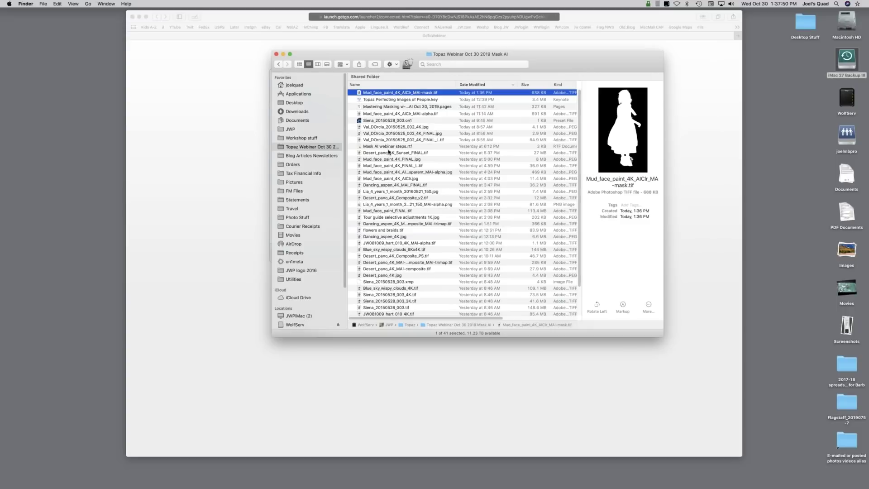
pyautogui.keyDown('super'); pyautogui.click(398, 160); pyautogui.keyUp('super')
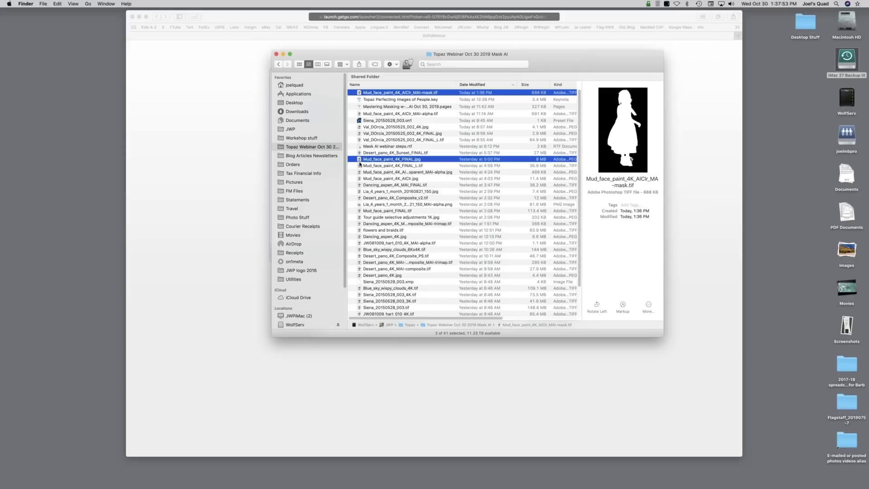
pyautogui.moveTo(360, 164); pyautogui.dragTo(432, 203)
pyautogui.moveTo(530, 302); pyautogui.dragTo(512, 469)
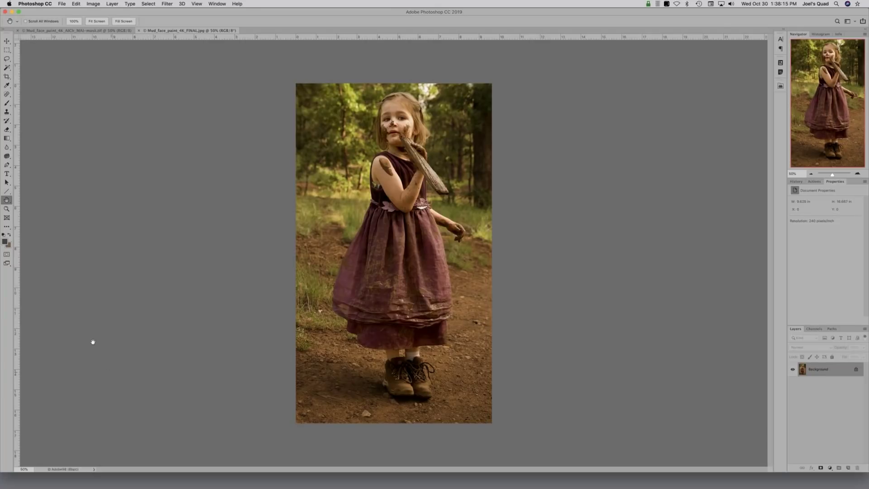
# Step: Close Mud_face_paint_4K_FINAL.jpg, leaving only the mask image open in Photoshop
pyautogui.moveTo(764, 484)
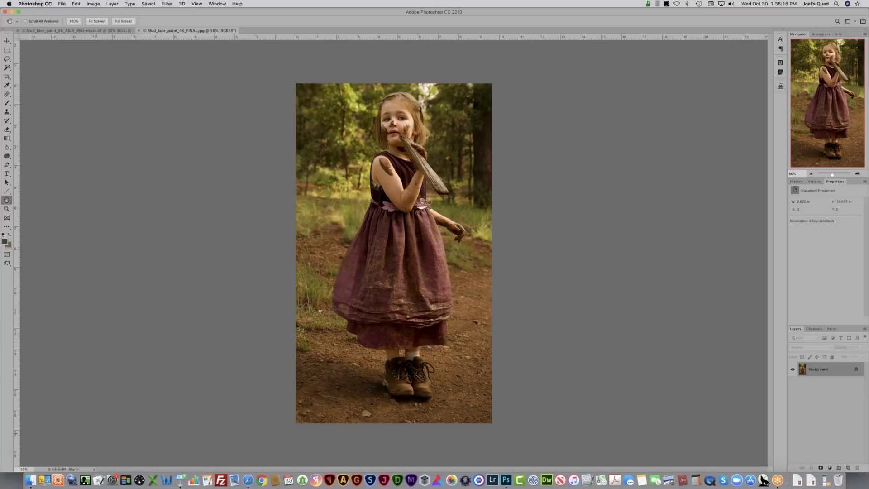
pyautogui.click(33, 476)
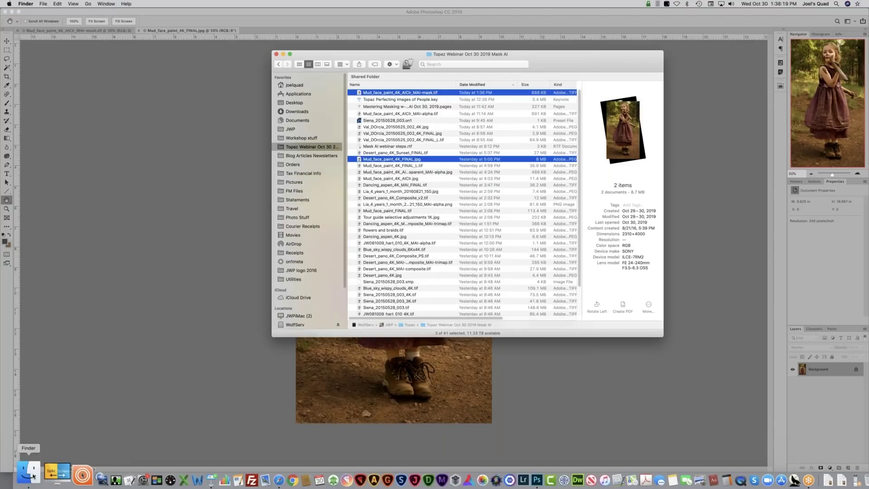
pyautogui.click(137, 31)
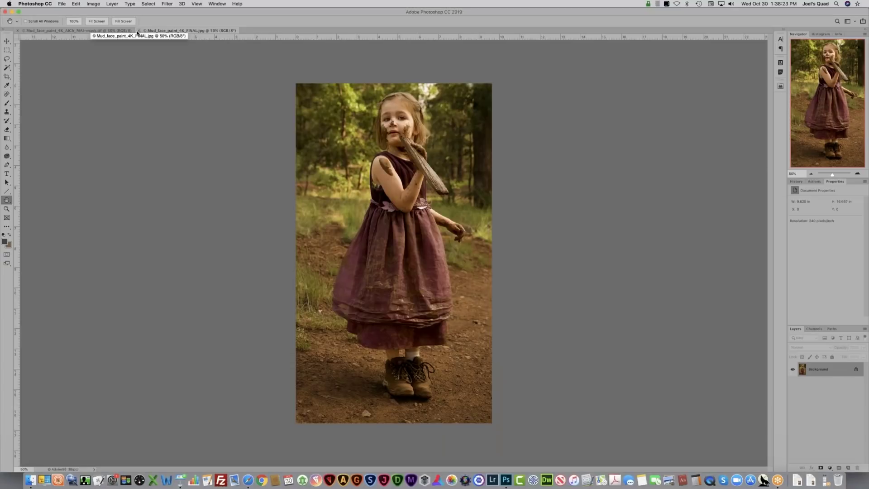
pyautogui.click(138, 30)
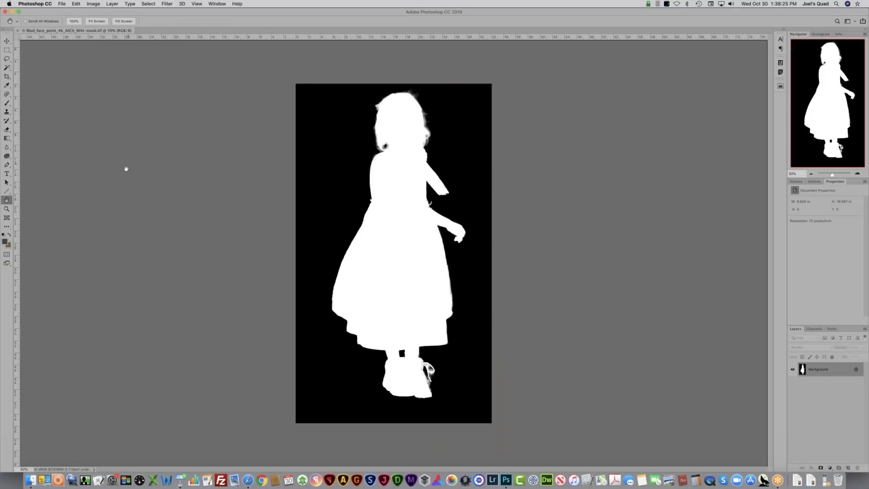
# Step: Open Mud_face_paint_4K_AIClr.jpg from the Topaz webinar folder in Finder
pyautogui.click(30, 475)
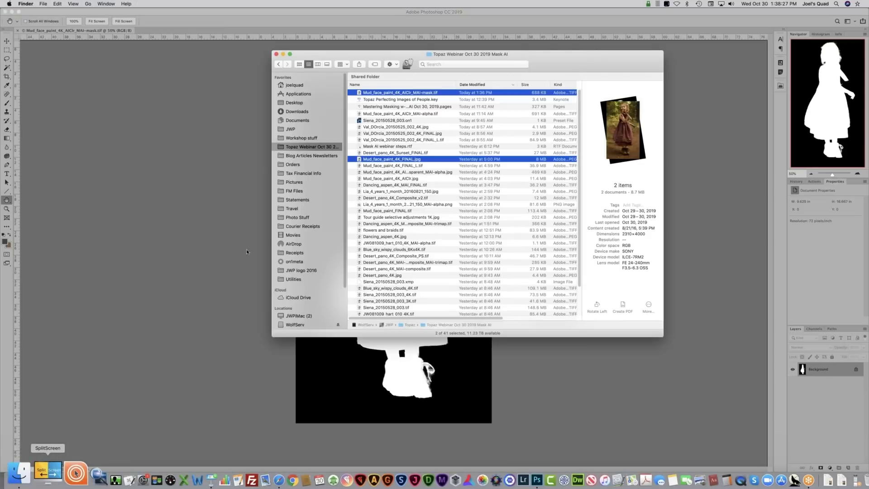
pyautogui.click(389, 198)
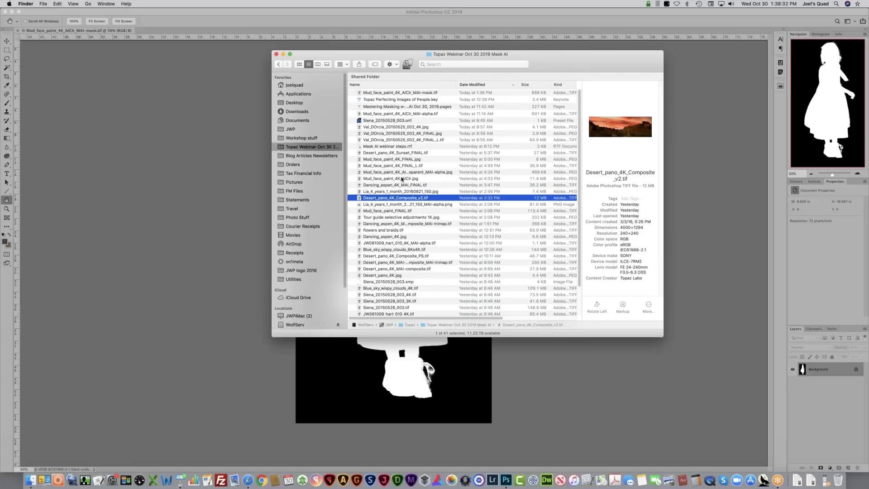
pyautogui.click(402, 179)
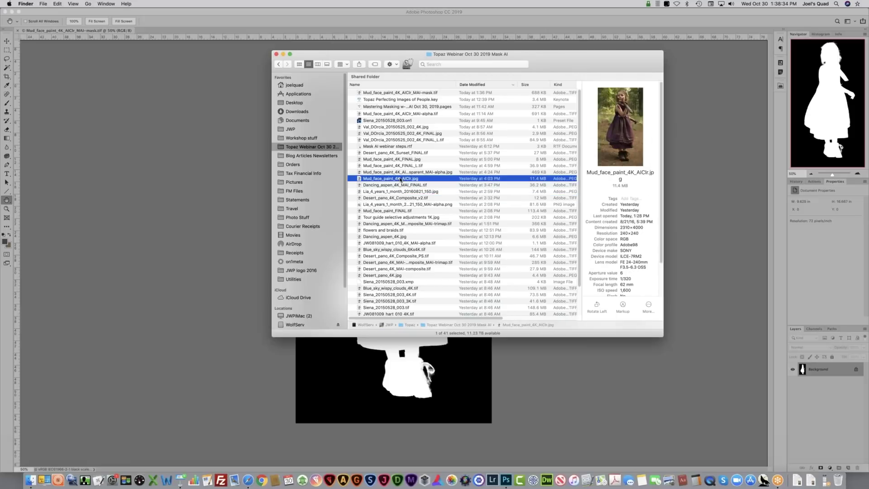
pyautogui.doubleClick(401, 179)
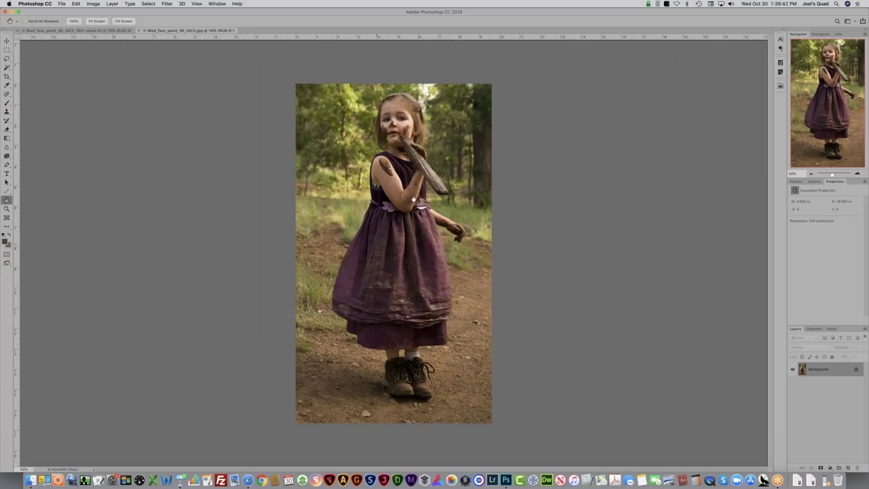
# Step: Add a new channel named Girl mask to the portrait and display the RGB composite with that channel hidden
pyautogui.click(814, 329)
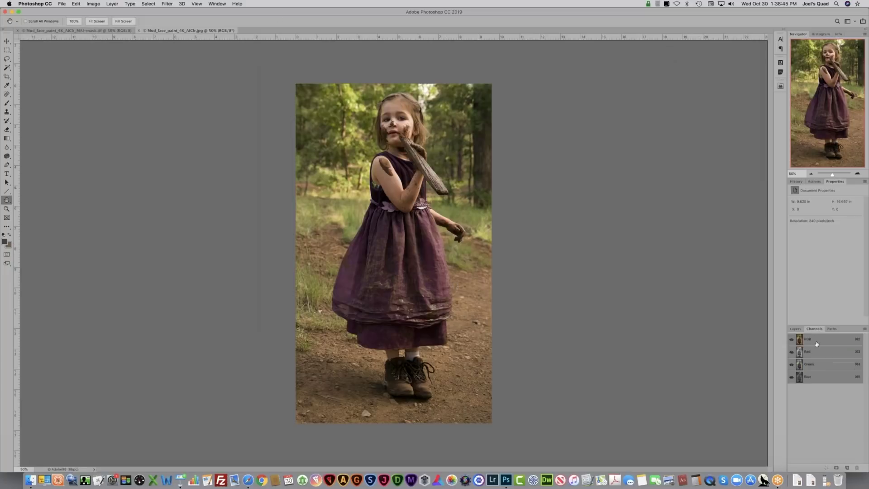
pyautogui.click(846, 468)
pyautogui.doubleClick(815, 389)
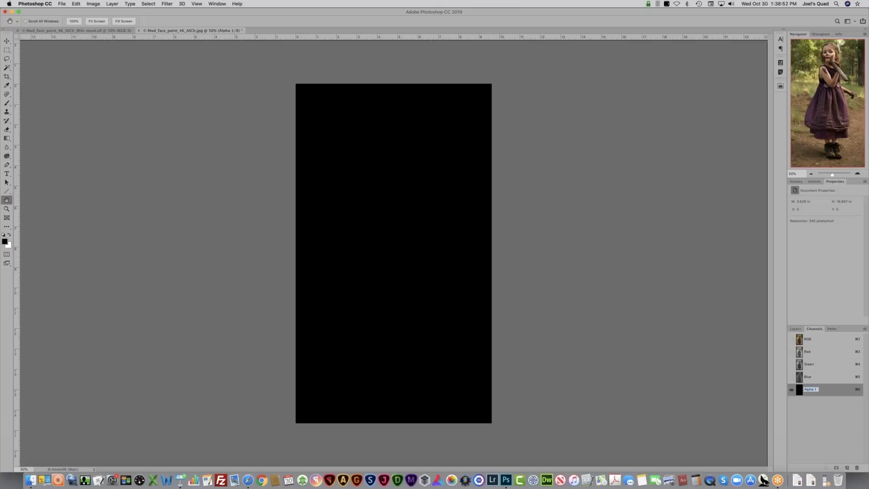
pyautogui.write('O')
pyautogui.write('irl mas')
pyautogui.write('k')
pyautogui.press('Return')
pyautogui.click(791, 339)
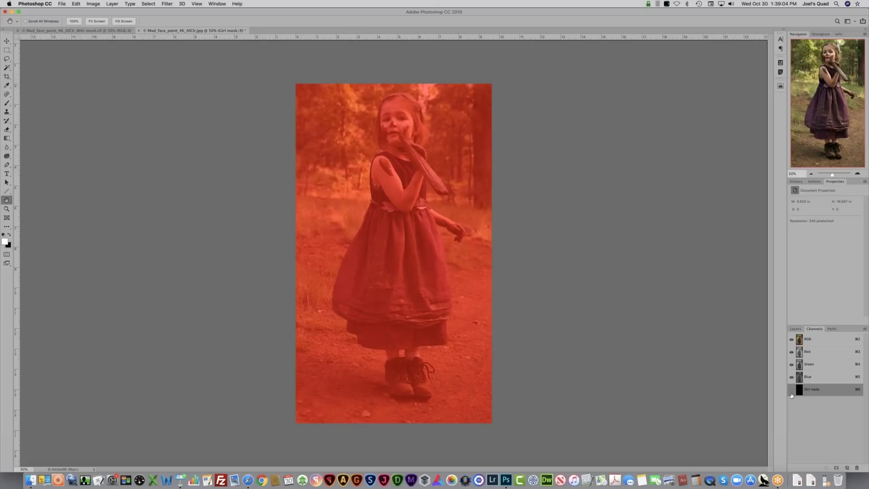
pyautogui.click(791, 390)
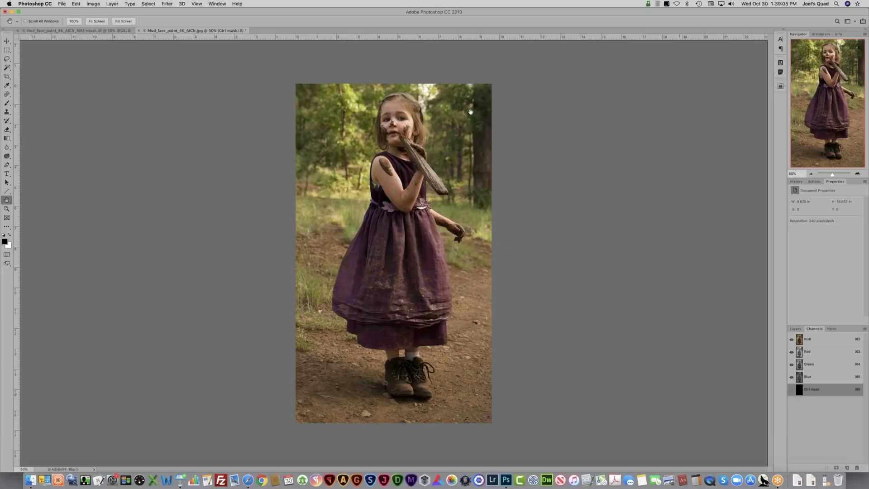
# Step: Copy the entire black-and-white mask image and paste it into the portrait's Girl mask channel
pyautogui.click(122, 31)
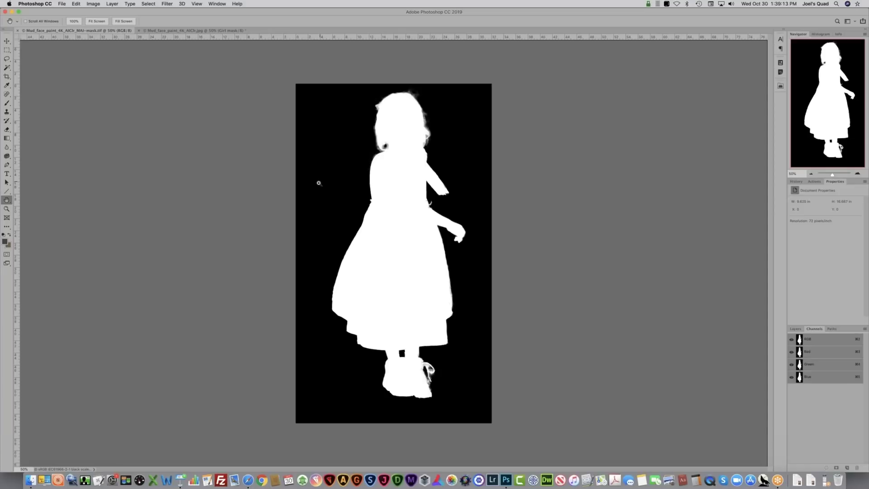
pyautogui.press('super+a')
pyautogui.press('super+c')
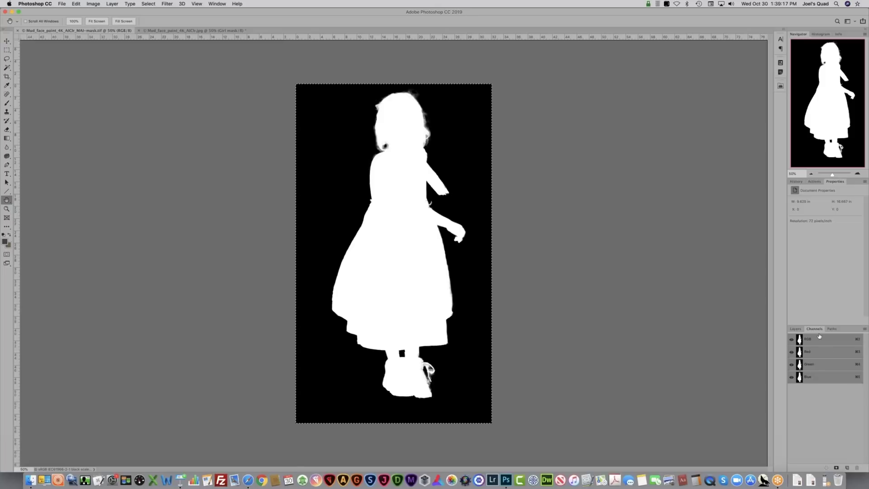
pyautogui.click(172, 30)
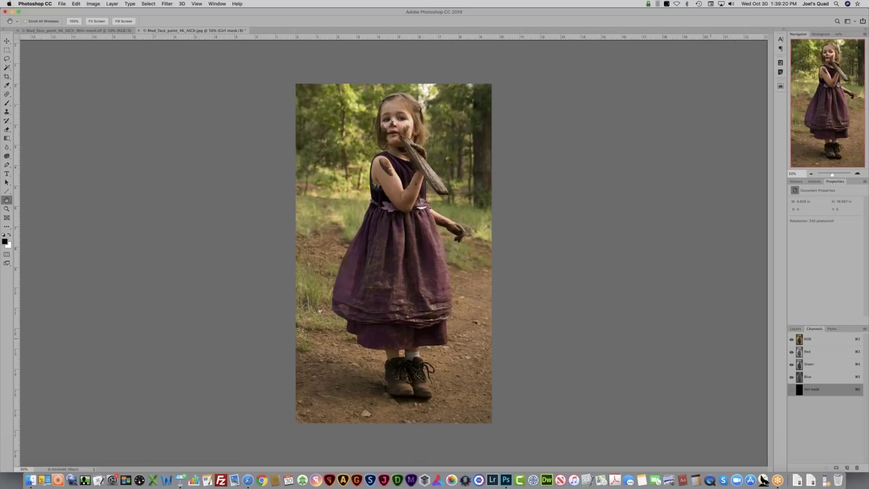
pyautogui.click(791, 390)
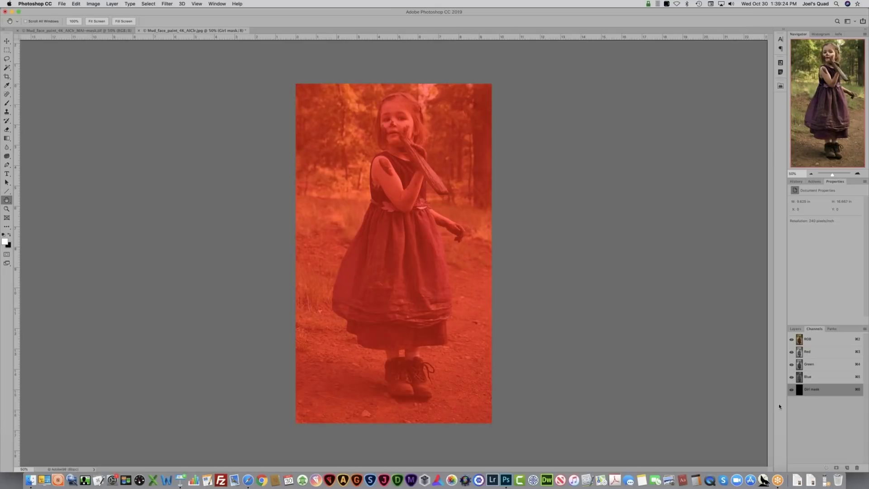
pyautogui.press('super+v')
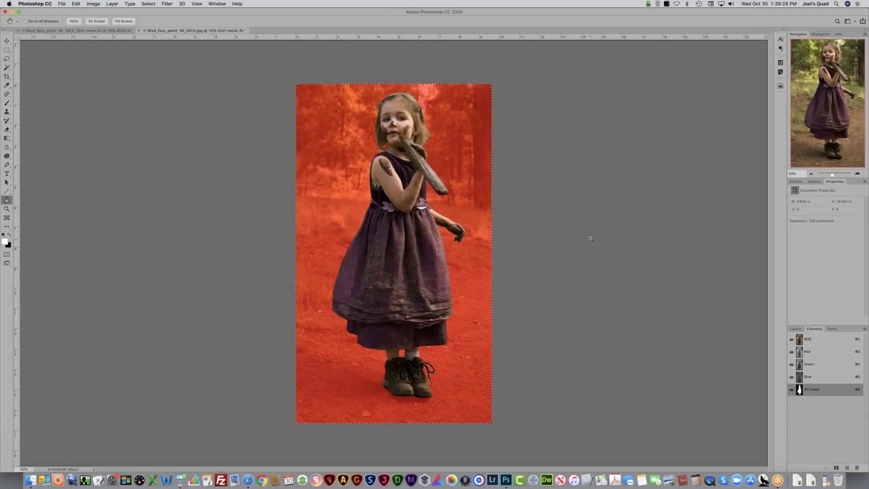
# Step: Deselect everything, hide the Girl mask channel and return to the portrait's layers
pyautogui.press('super+d')
pyautogui.press('d')
pyautogui.click(791, 389)
pyautogui.click(795, 329)
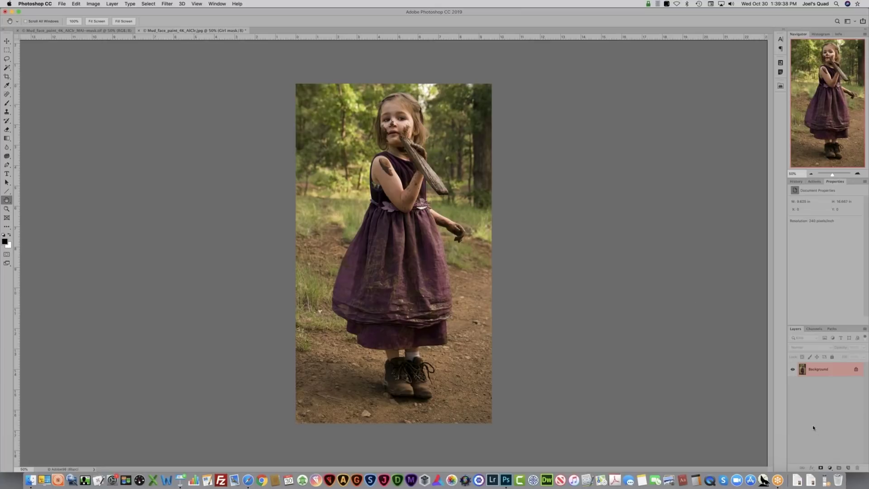
pyautogui.click(831, 468)
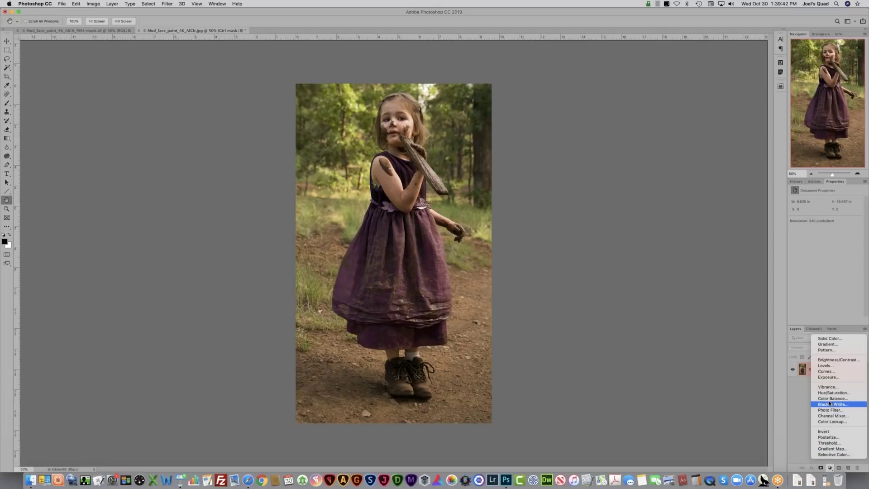
pyautogui.click(834, 367)
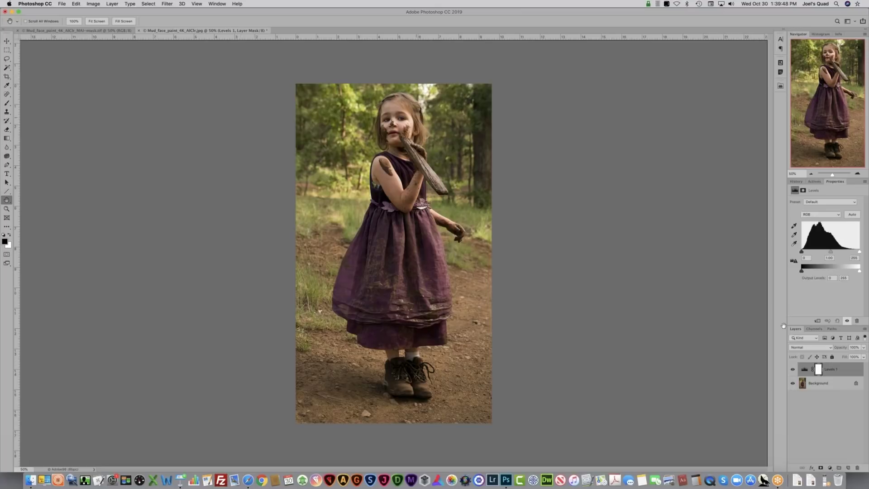
pyautogui.moveTo(857, 371); pyautogui.dragTo(860, 467)
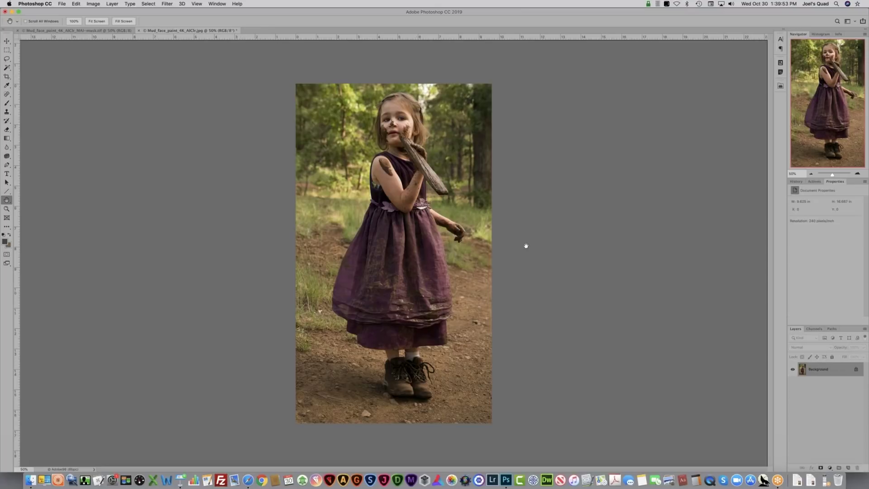
# Step: Load the portrait's Girl mask channel as a new selection
pyautogui.click(151, 5)
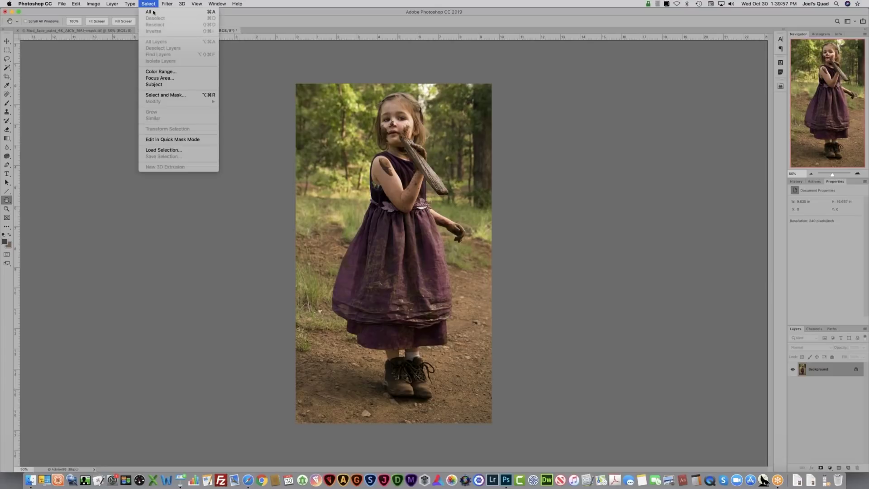
pyautogui.click(187, 150)
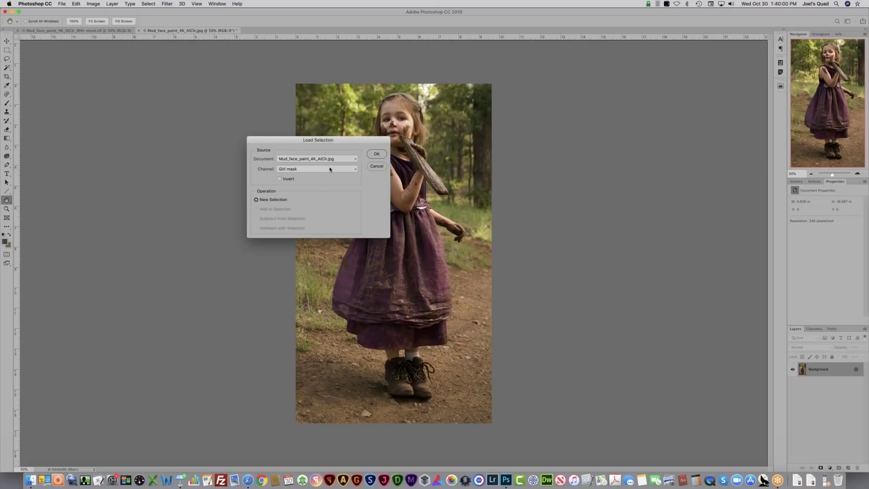
pyautogui.click(306, 169)
pyautogui.click(290, 170)
pyautogui.click(377, 155)
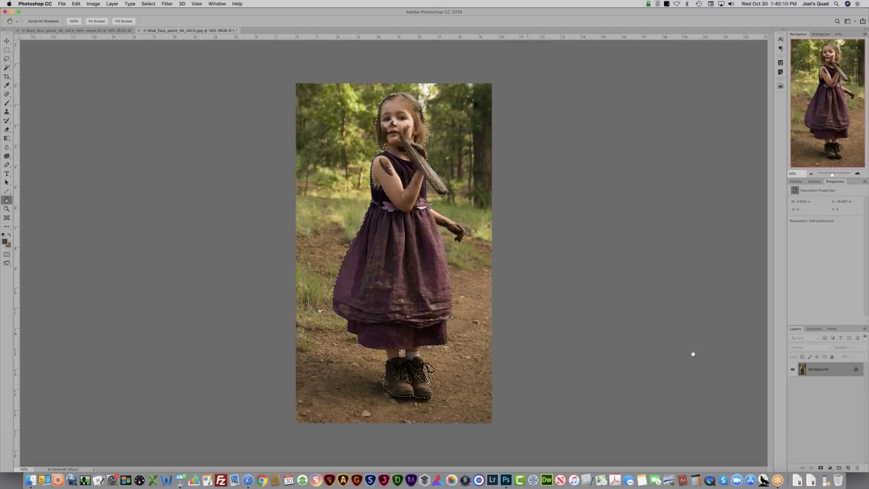
# Step: Add a Levels adjustment layer masked to the girl, with RGB shadow input 10 and midtones 1.30
pyautogui.click(830, 467)
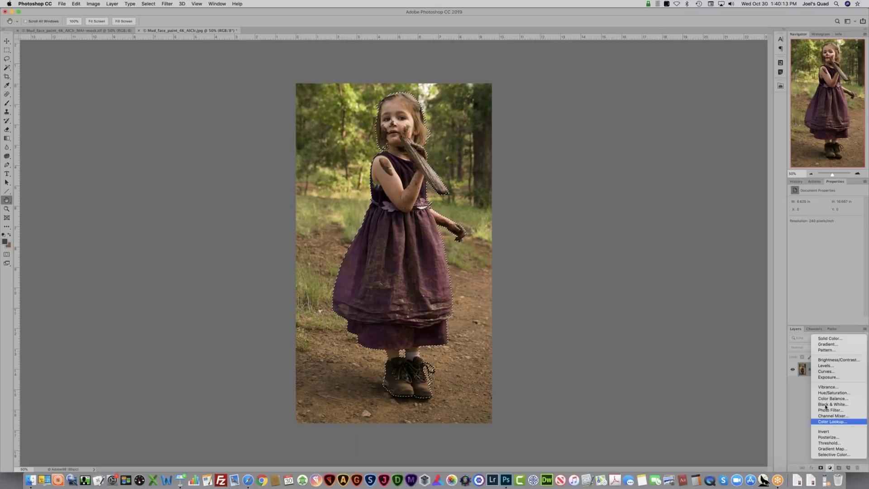
pyautogui.press('Escape')
pyautogui.press('super+d')
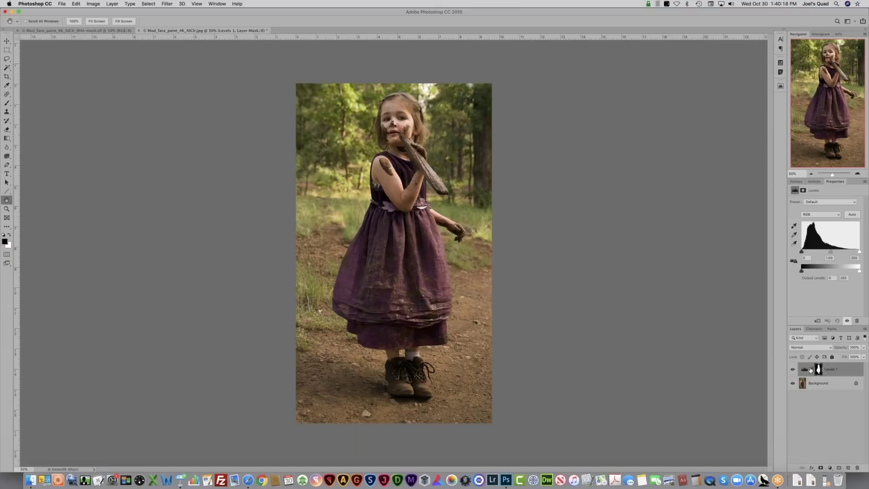
pyautogui.click(805, 369)
pyautogui.moveTo(803, 251); pyautogui.dragTo(804, 250)
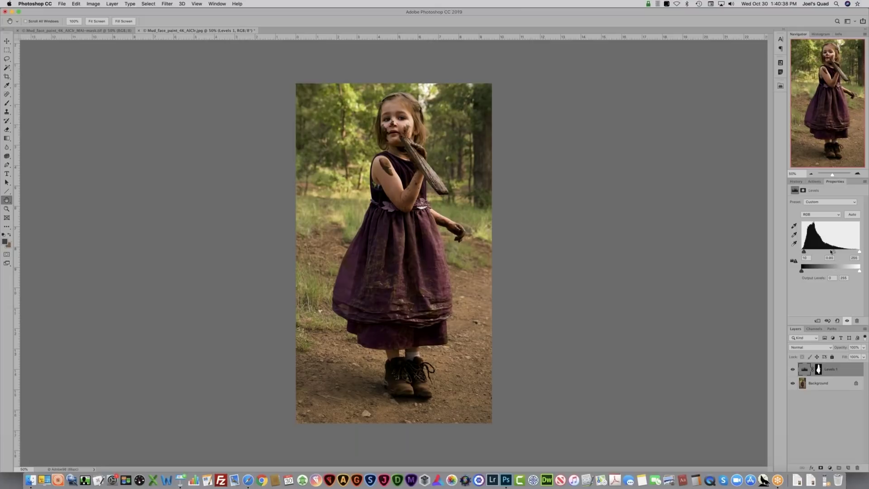
pyautogui.moveTo(831, 252); pyautogui.dragTo(825, 251)
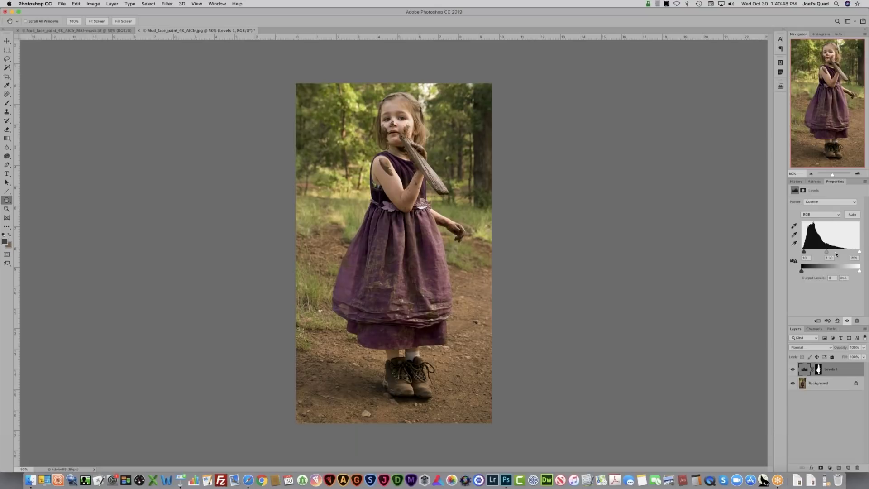
# Step: Warm the girl's Levels adjustment by lowering the Blue channel midtones and setting the Green channel midtones to about 0.88
pyautogui.click(826, 214)
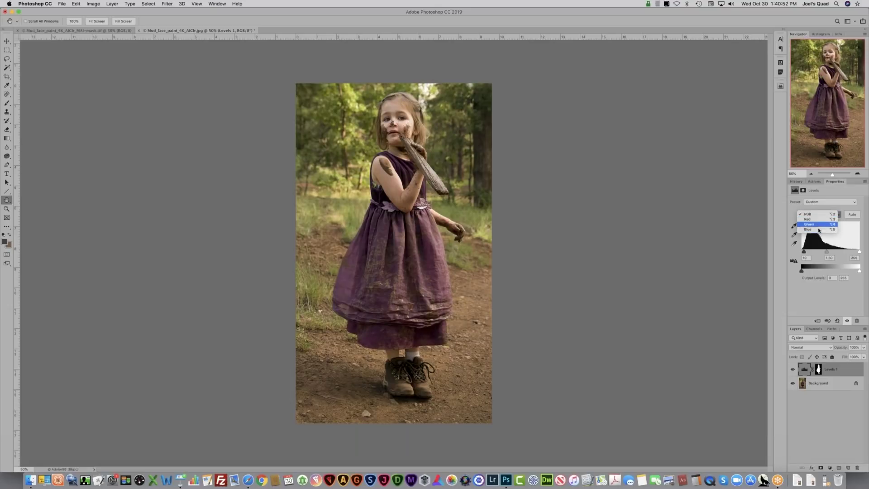
pyautogui.click(819, 229)
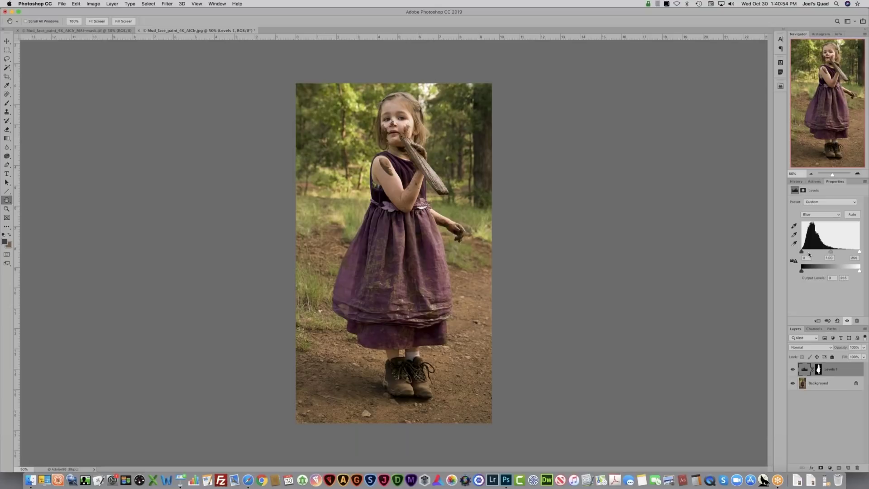
pyautogui.moveTo(831, 251); pyautogui.dragTo(827, 252)
pyautogui.moveTo(828, 251); pyautogui.dragTo(832, 251)
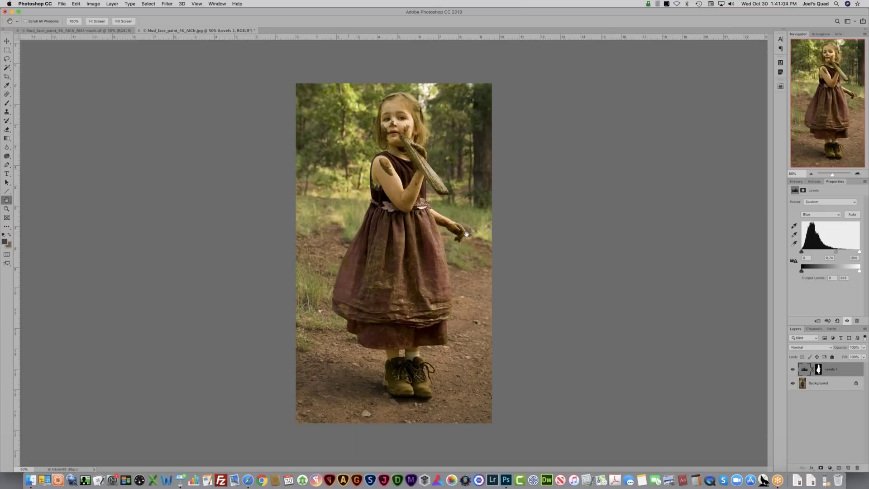
pyautogui.click(821, 215)
pyautogui.moveTo(830, 252); pyautogui.dragTo(831, 250)
# Step: Add a second Levels adjustment layer masked with an inverted copy of the Levels 1 layer mask
pyautogui.click(830, 467)
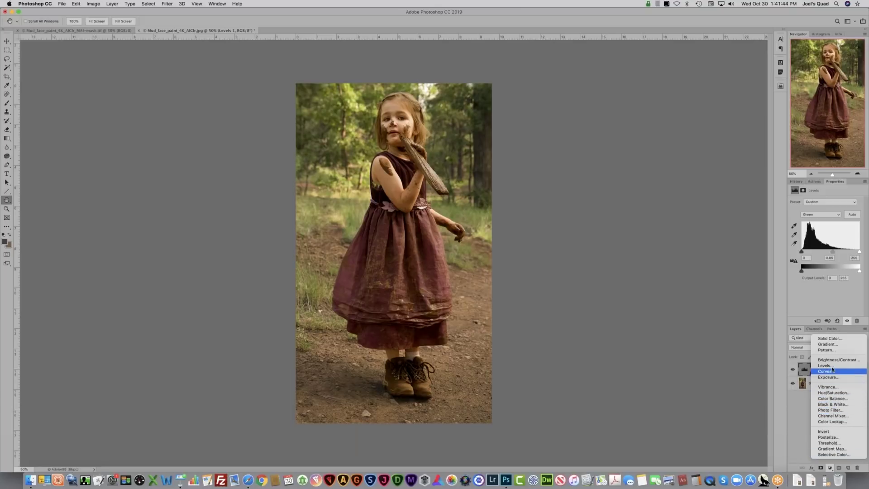
pyautogui.press('Escape')
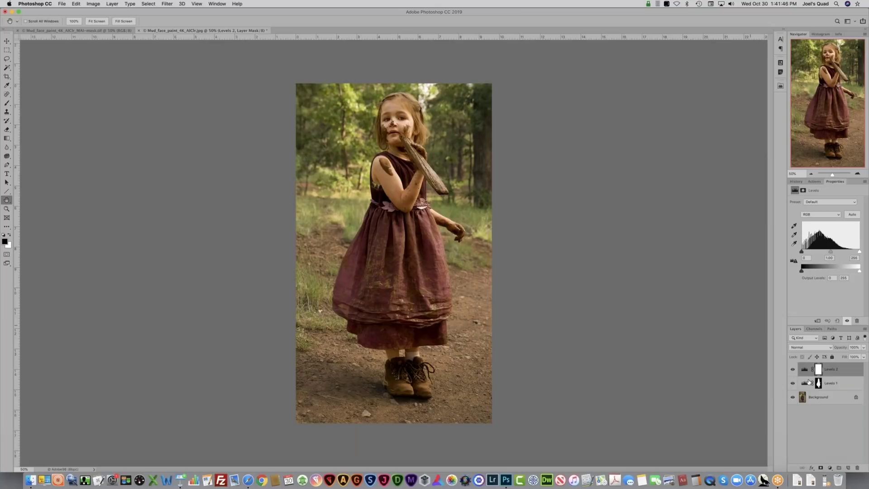
pyautogui.moveTo(818, 383); pyautogui.dragTo(822, 371)
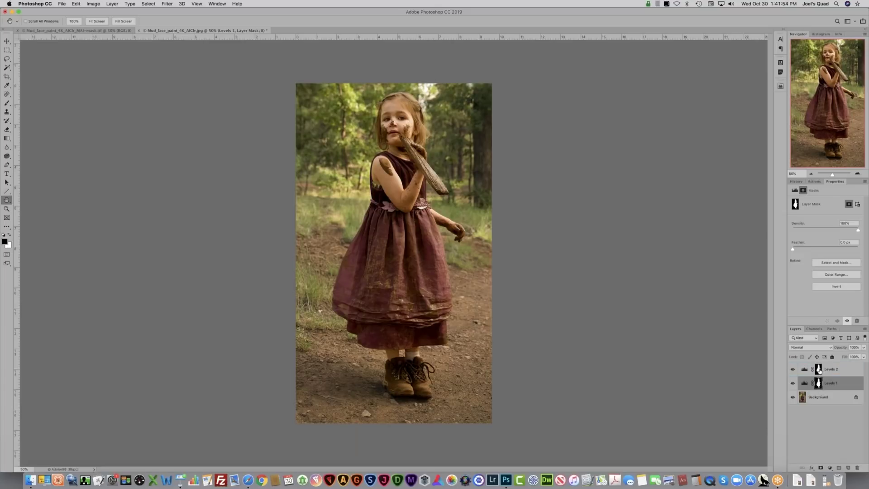
pyautogui.click(819, 370)
pyautogui.press('super+i')
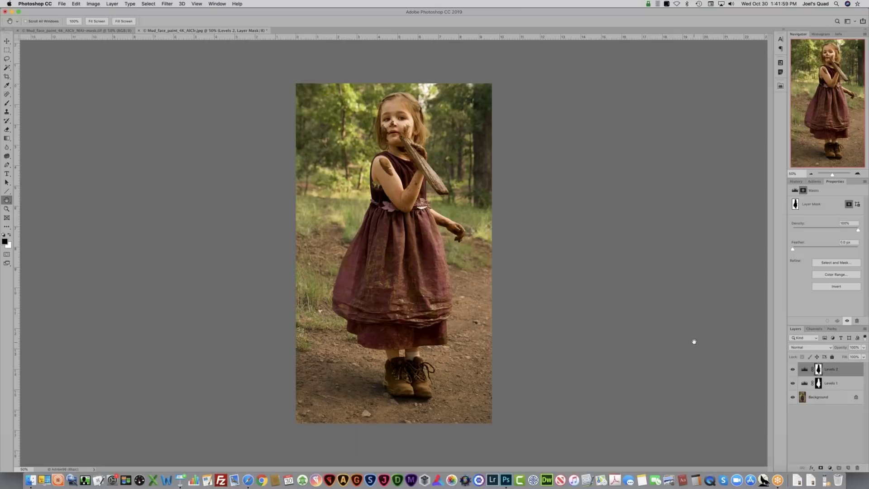
# Step: Show the new adjustment's Levels settings and rename the Levels 2 layer as background
pyautogui.click(794, 190)
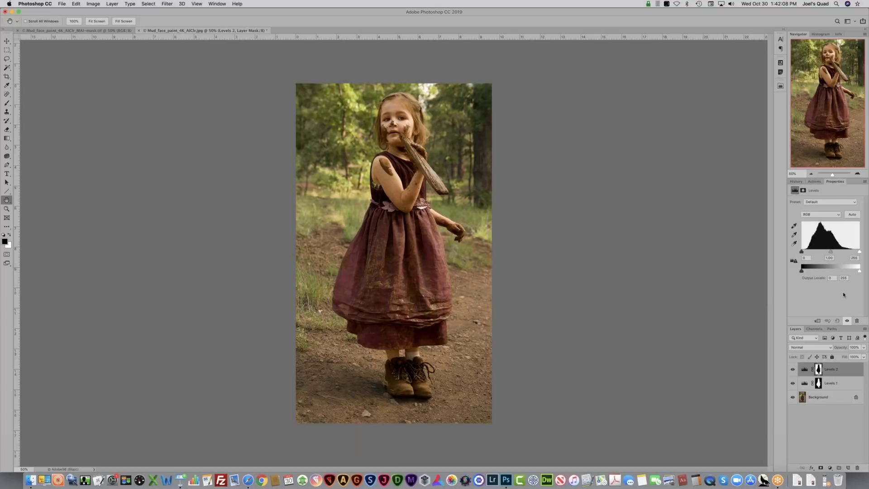
pyautogui.doubleClick(829, 370)
pyautogui.press('BackSpace')
pyautogui.write('background')
pyautogui.press('Return')
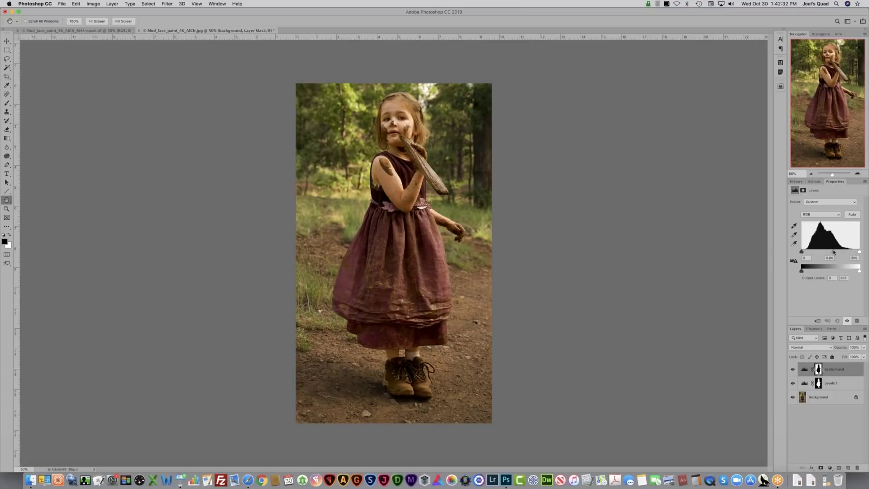
# Step: Darken the background Levels layer in RGB with shadow input about 13, midtones 0.88 and output white about 243
pyautogui.moveTo(833, 251); pyautogui.dragTo(832, 252)
pyautogui.moveTo(801, 252); pyautogui.dragTo(803, 252)
pyautogui.moveTo(805, 250); pyautogui.dragTo(804, 252)
pyautogui.moveTo(860, 271); pyautogui.dragTo(858, 270)
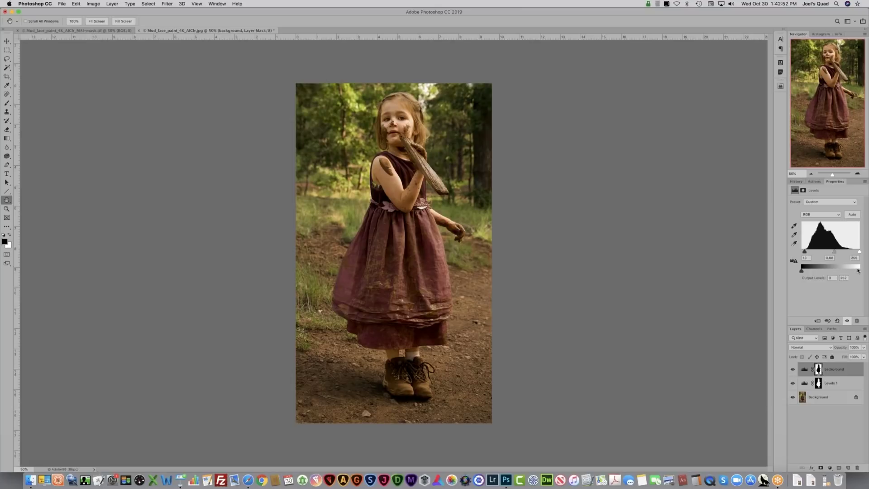
pyautogui.moveTo(857, 271); pyautogui.dragTo(854, 271)
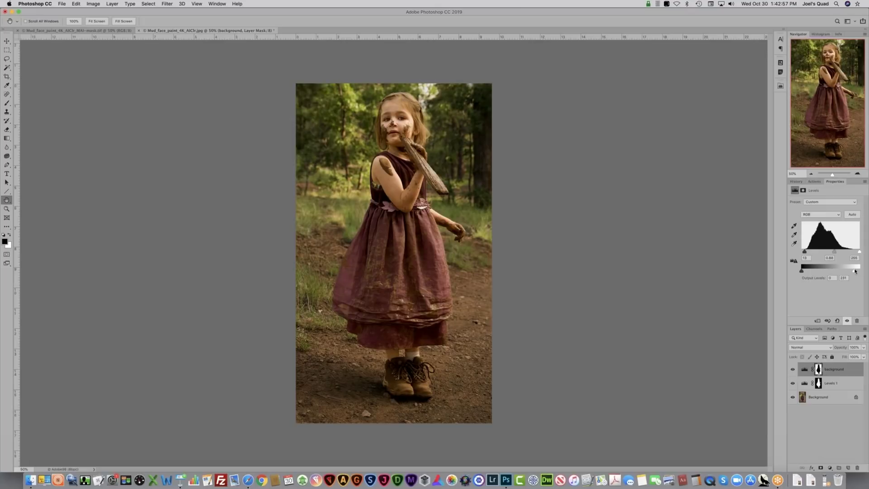
pyautogui.moveTo(855, 270); pyautogui.dragTo(854, 271)
pyautogui.moveTo(854, 270); pyautogui.dragTo(856, 270)
# Step: Lower the Blue channel midtones of the background Levels layer and set its Green channel midtones to about 0.93
pyautogui.click(821, 214)
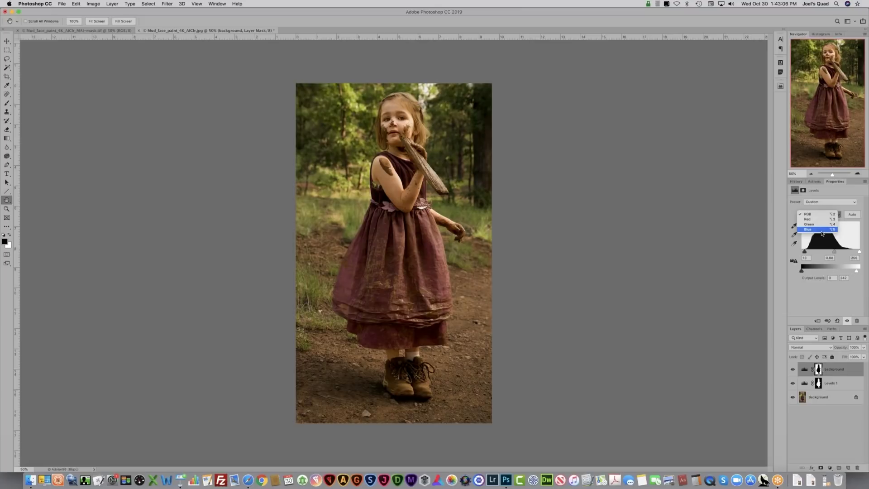
pyautogui.click(821, 230)
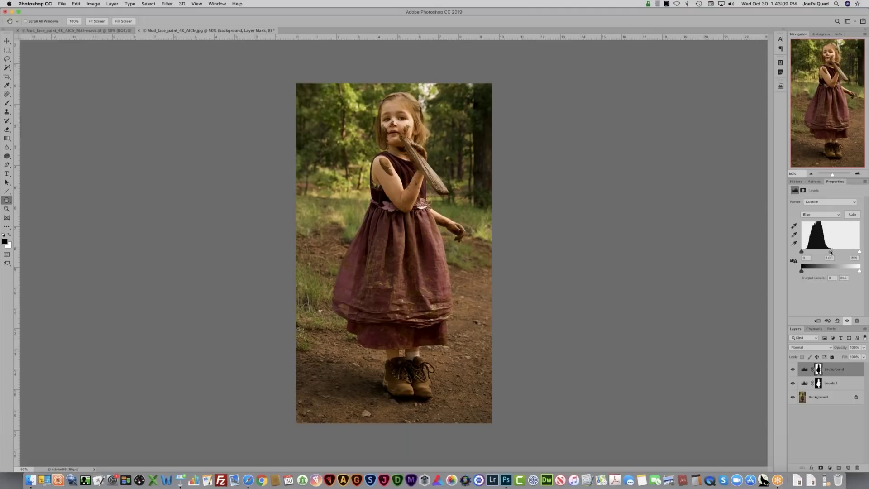
pyautogui.moveTo(831, 252); pyautogui.dragTo(829, 254)
pyautogui.moveTo(830, 253); pyautogui.dragTo(834, 253)
pyautogui.hotkey('alt', '4')
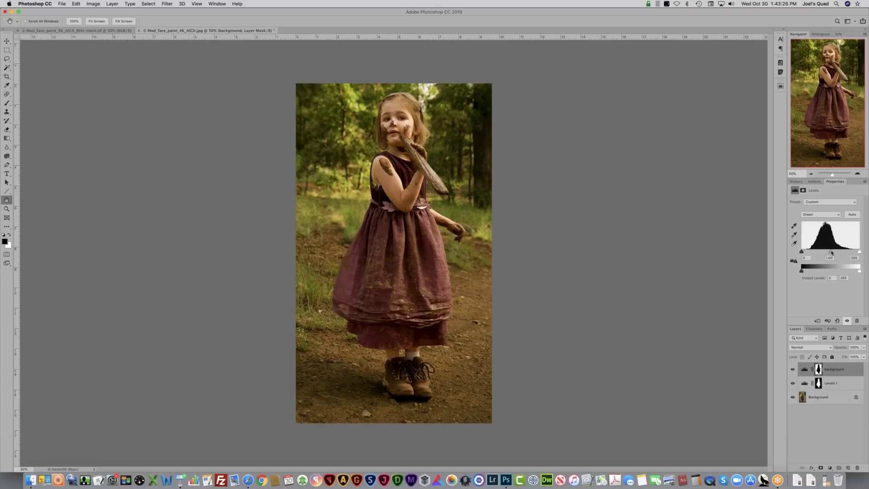
pyautogui.moveTo(830, 252); pyautogui.dragTo(832, 252)
# Step: Compare the portrait before and after by hiding both Levels layers and showing them again
pyautogui.click(792, 383)
pyautogui.click(793, 370)
pyautogui.click(792, 383)
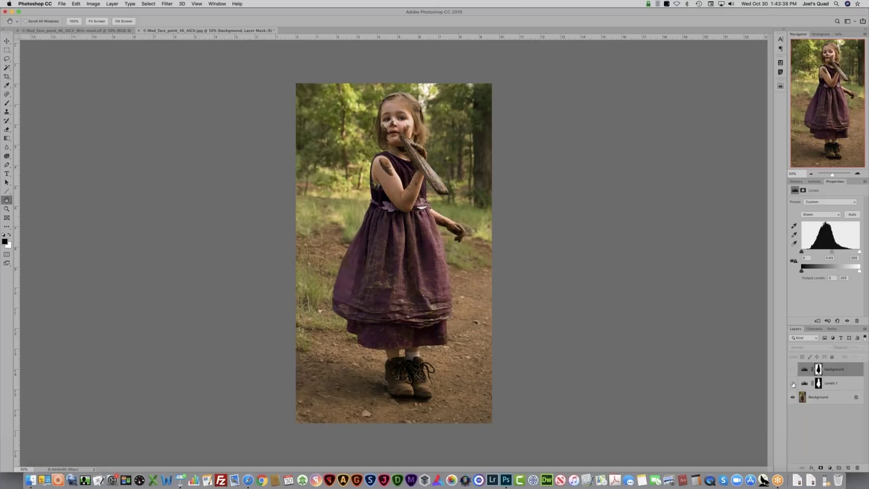
pyautogui.click(793, 371)
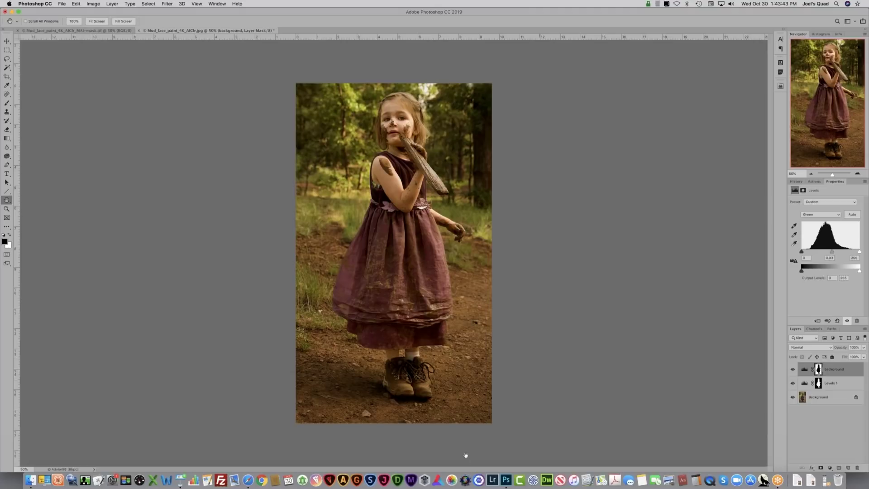
pyautogui.click(492, 471)
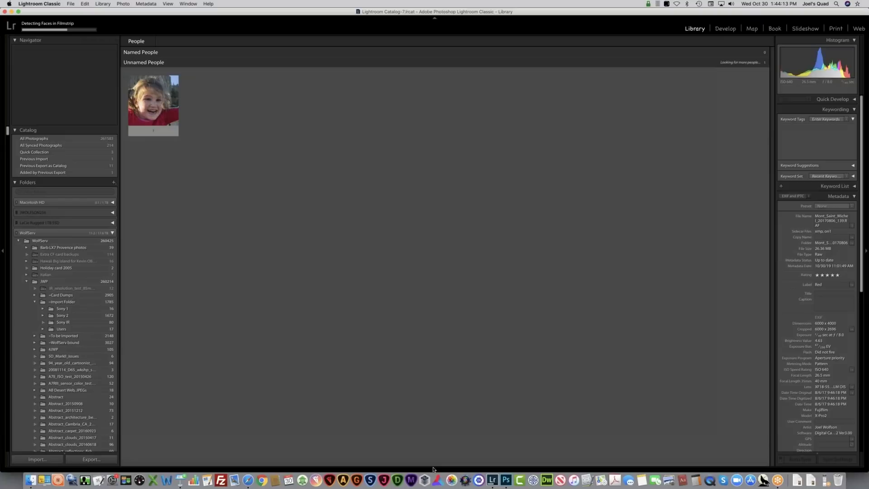
pyautogui.moveTo(432, 469)
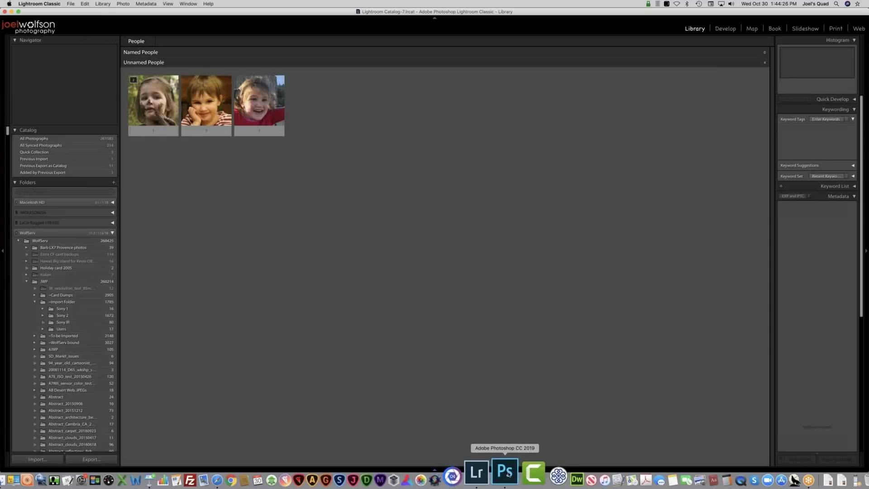
pyautogui.click(508, 472)
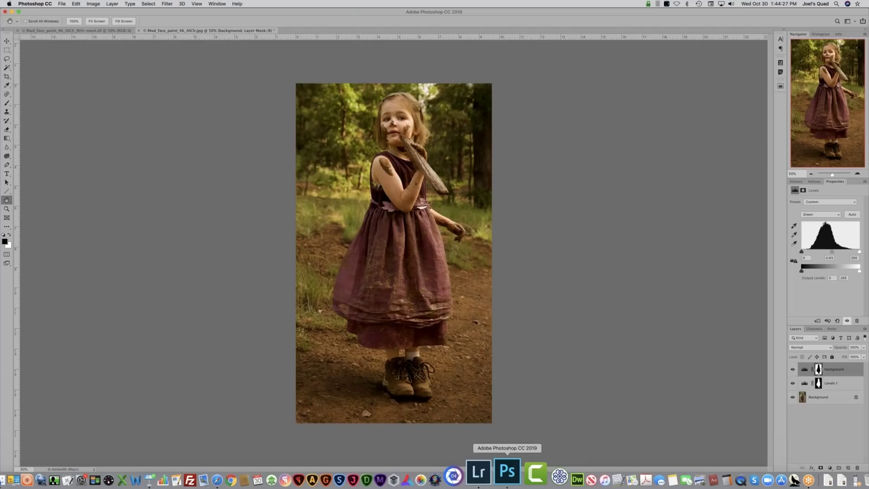
pyautogui.click(62, 4)
pyautogui.click(511, 183)
pyautogui.press('super+o')
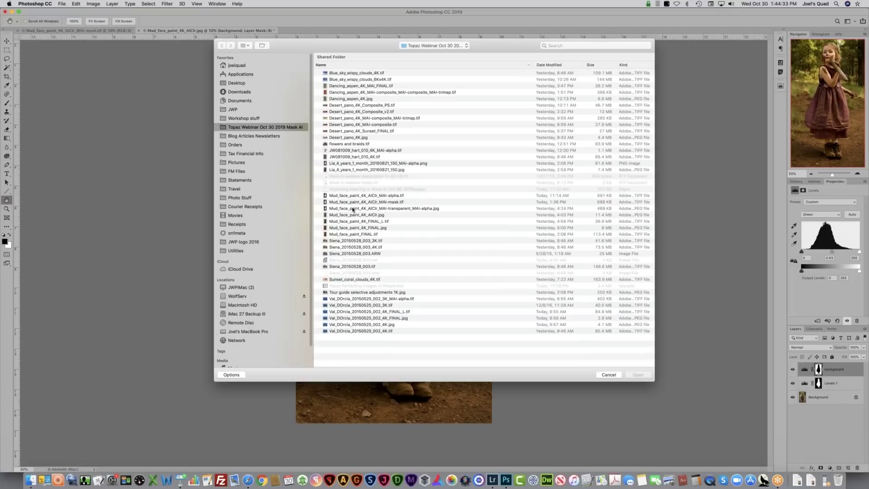
pyautogui.click(375, 215)
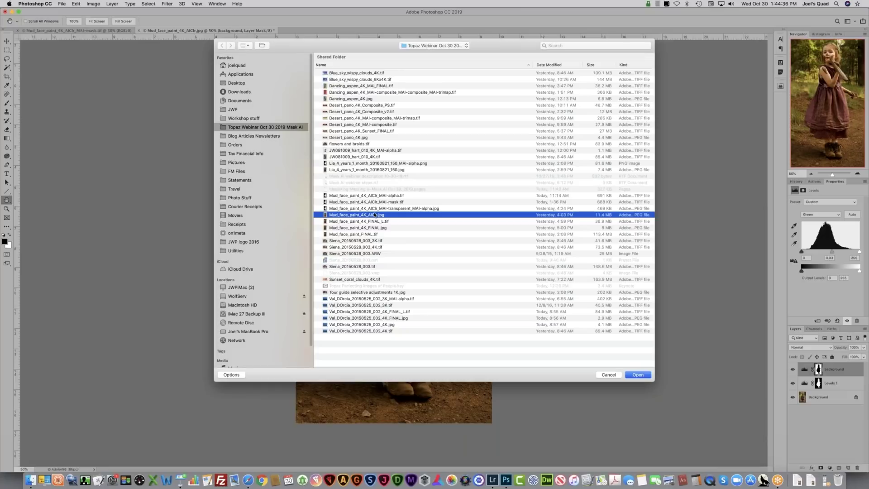
pyautogui.doubleClick(375, 215)
# Step: Open the finished portrait Mud_face_paint_4K_FINAL.jpg from the Topaz webinar folder
pyautogui.click(62, 4)
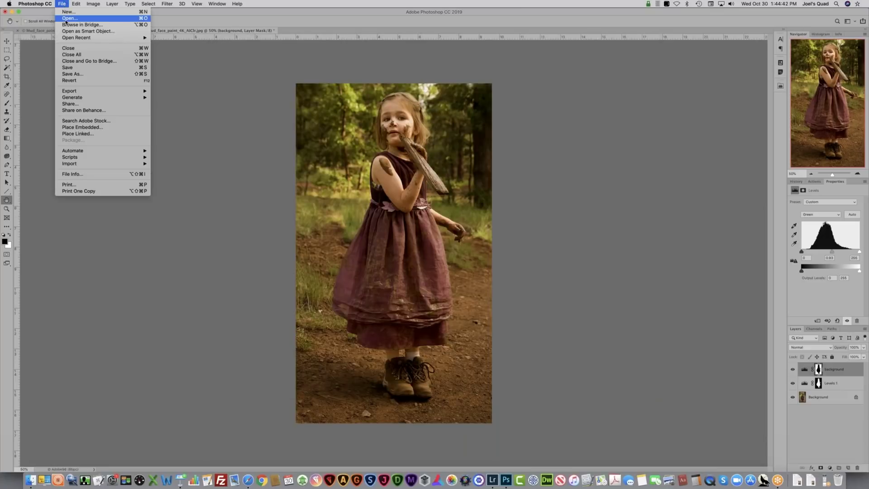
pyautogui.click(66, 20)
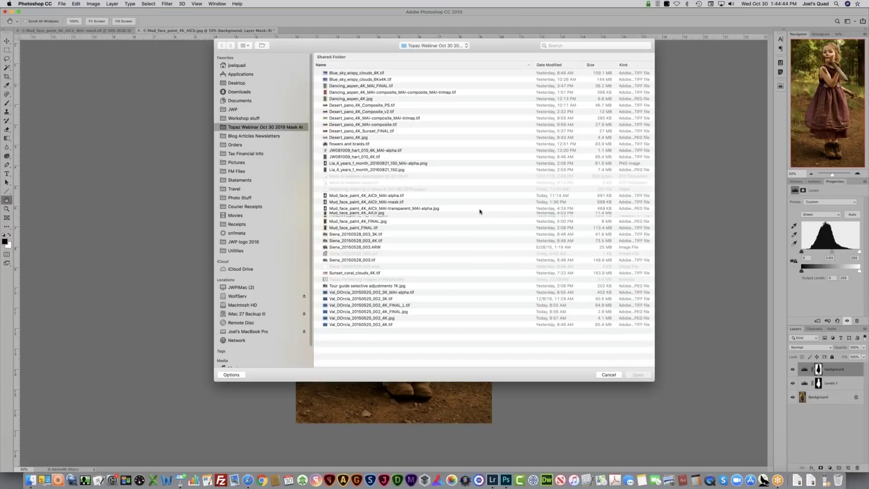
pyautogui.click(374, 228)
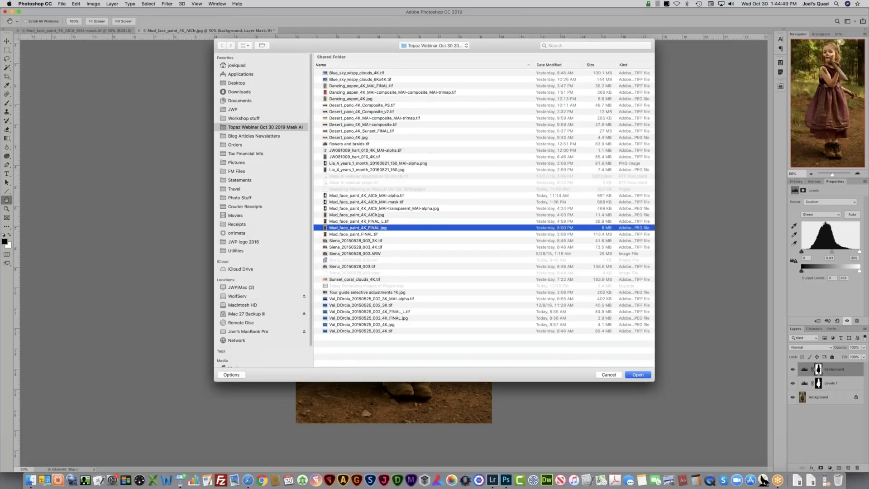
pyautogui.press('Return')
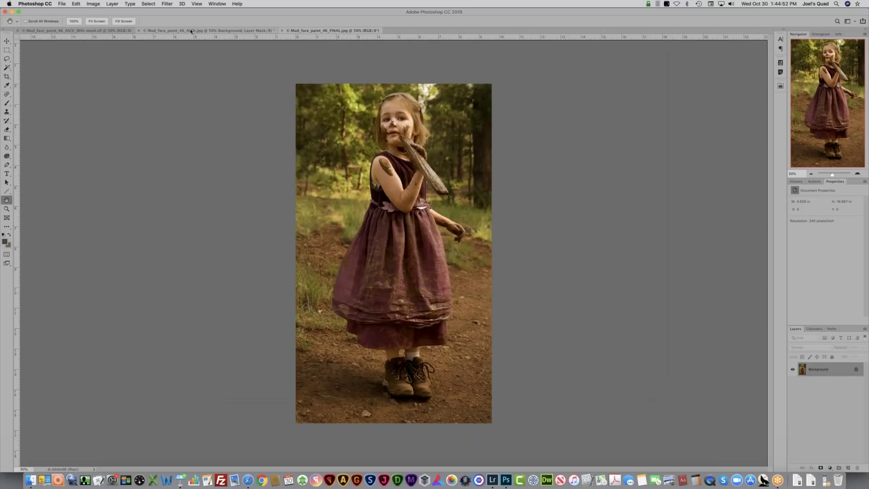
# Step: Hide both Levels layers in Mud_face_paint_4K_AIClr.jpg and close the black-and-white mask document
pyautogui.click(190, 31)
pyautogui.moveTo(792, 383); pyautogui.dragTo(792, 369)
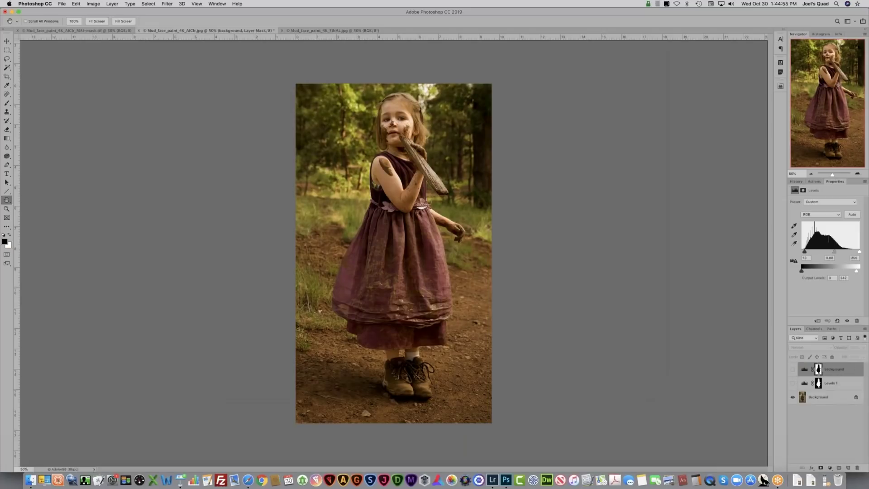
pyautogui.click(17, 31)
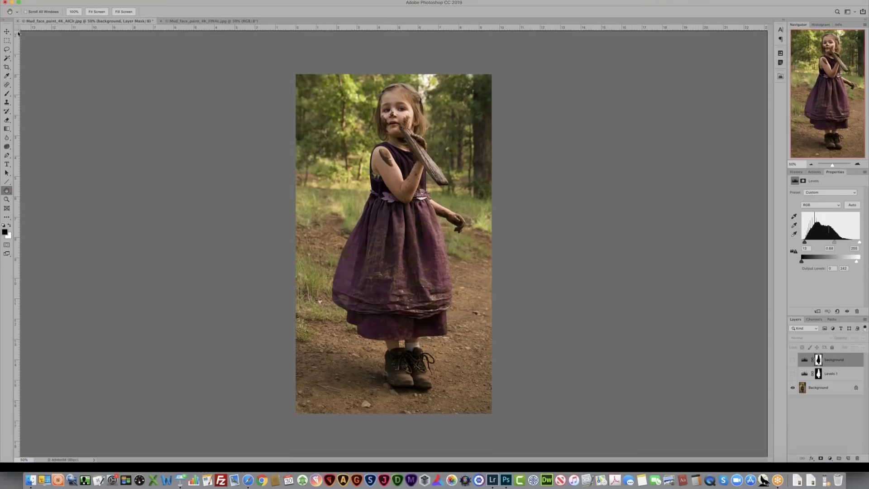
# Step: Arrange the two open portrait documents side by side as vertical tiles
pyautogui.click(217, 4)
pyautogui.moveTo(246, 12)
pyautogui.click(308, 32)
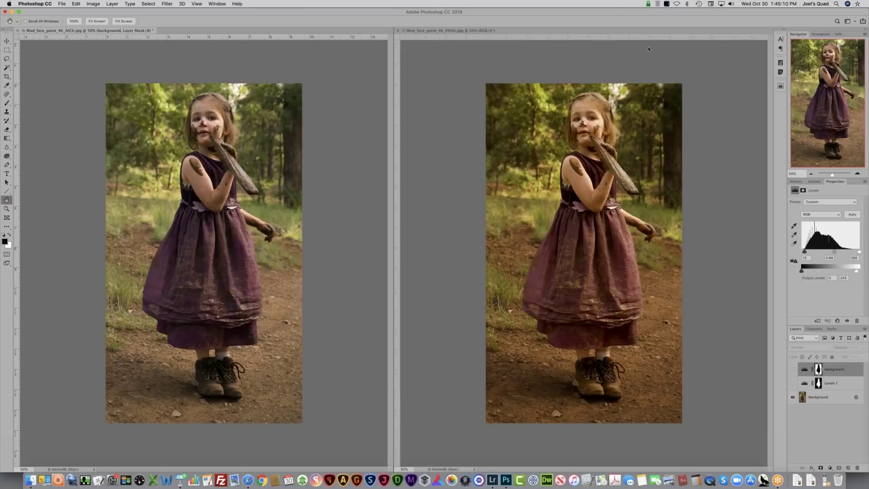
# Step: Zoom both portraits to 100% and frame the girl's face and upper body in each for a close comparison
pyautogui.click(7, 209)
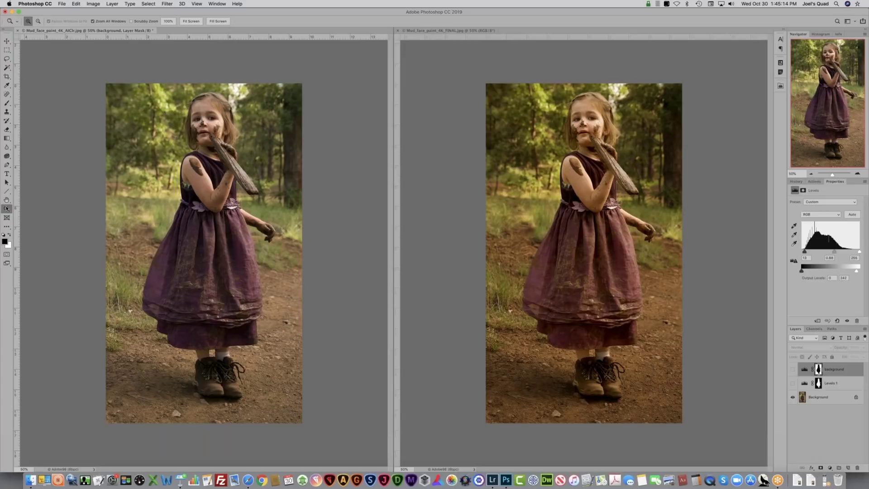
pyautogui.doubleClick(7, 209)
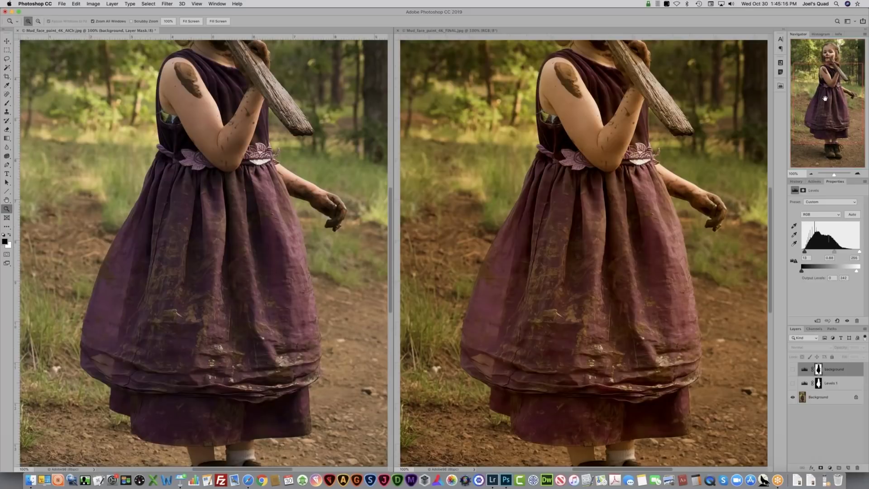
pyautogui.moveTo(825, 97); pyautogui.dragTo(830, 69)
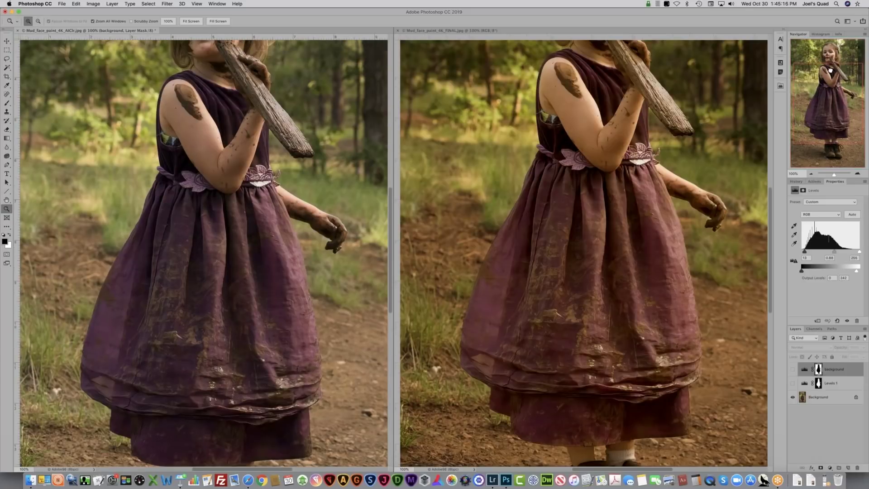
pyautogui.moveTo(830, 69); pyautogui.dragTo(829, 56)
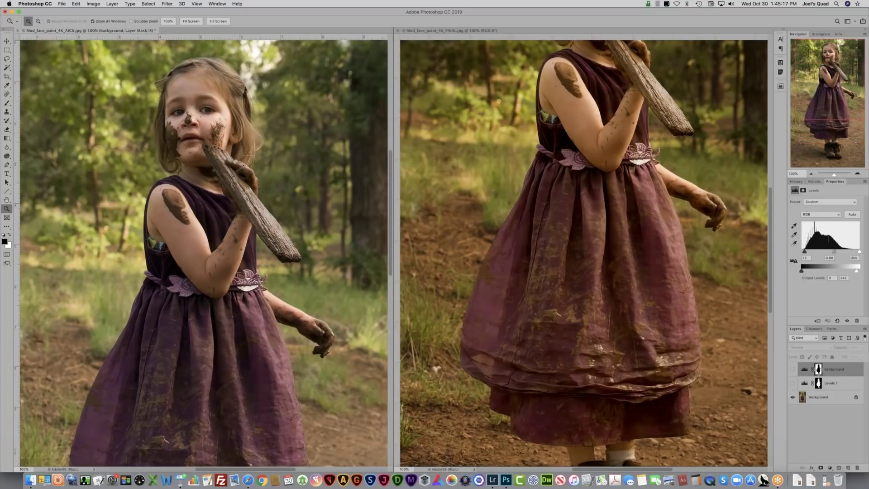
pyautogui.click(623, 127)
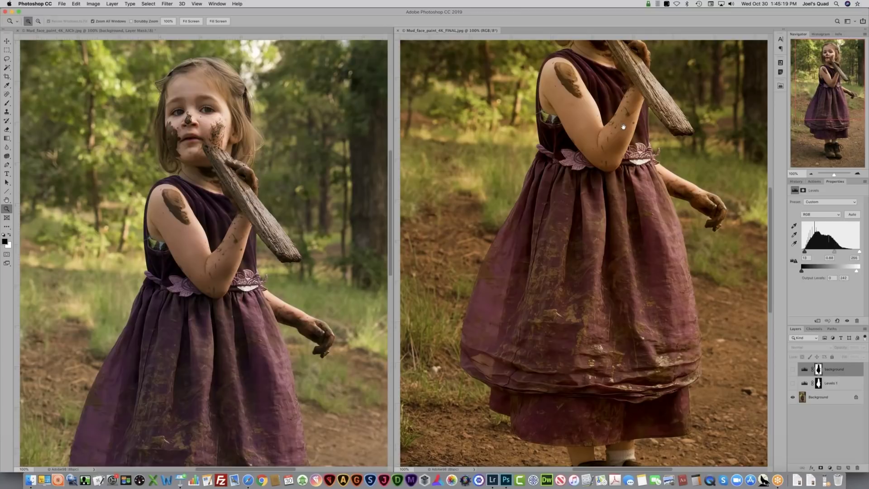
pyautogui.scroll(5, 624, 126)
pyautogui.scroll(2, 613, 136)
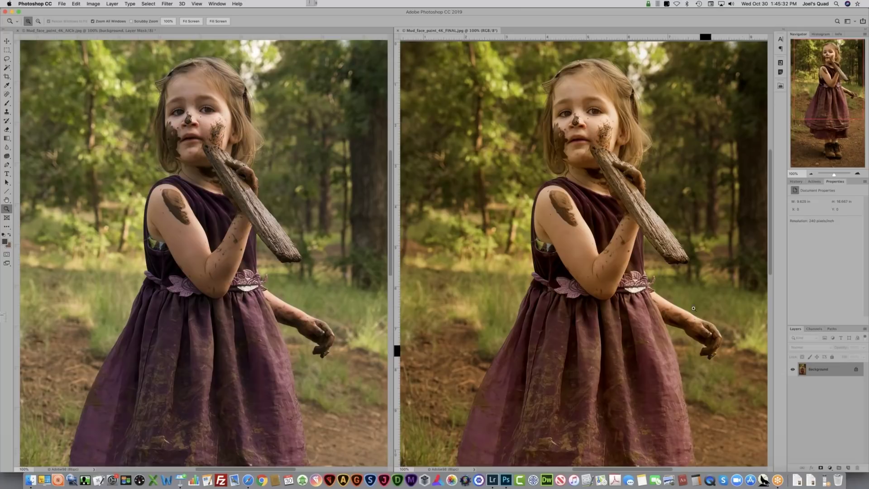
# Step: Fit both portraits whole in their windows to compare the full images
pyautogui.moveTo(710, 356); pyautogui.dragTo(709, 358)
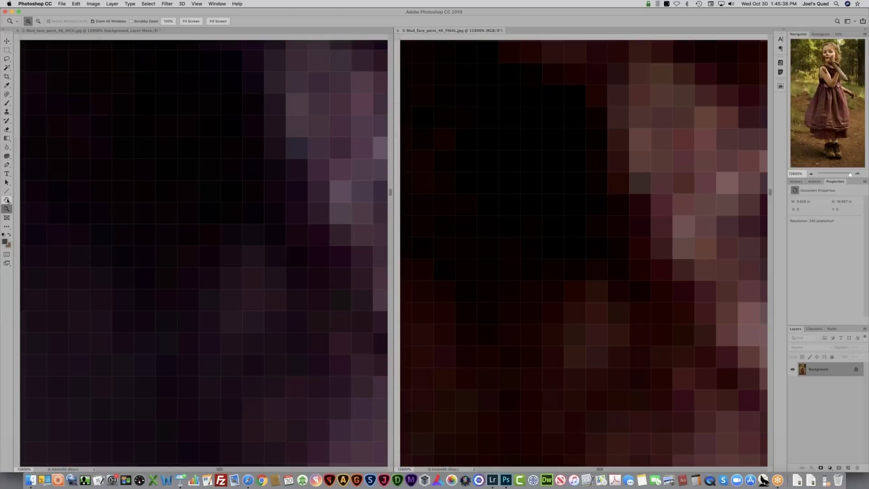
pyautogui.click(7, 199)
pyautogui.doubleClick(6, 200)
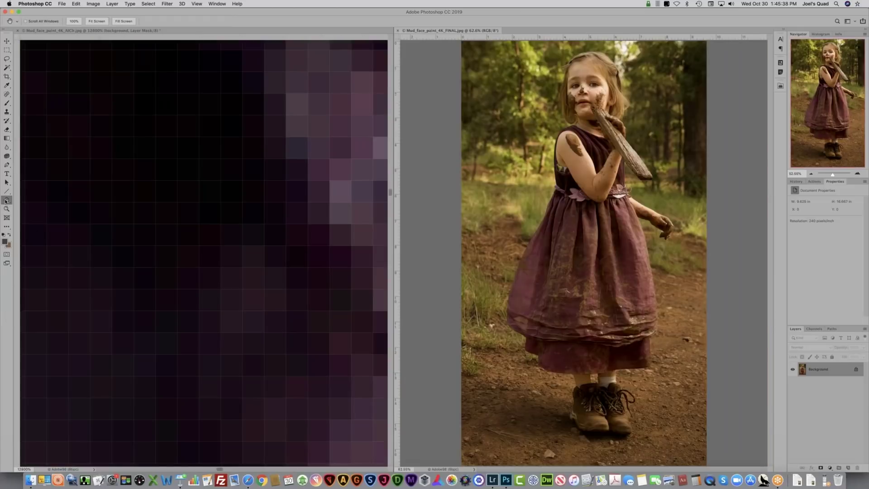
pyautogui.click(42, 187)
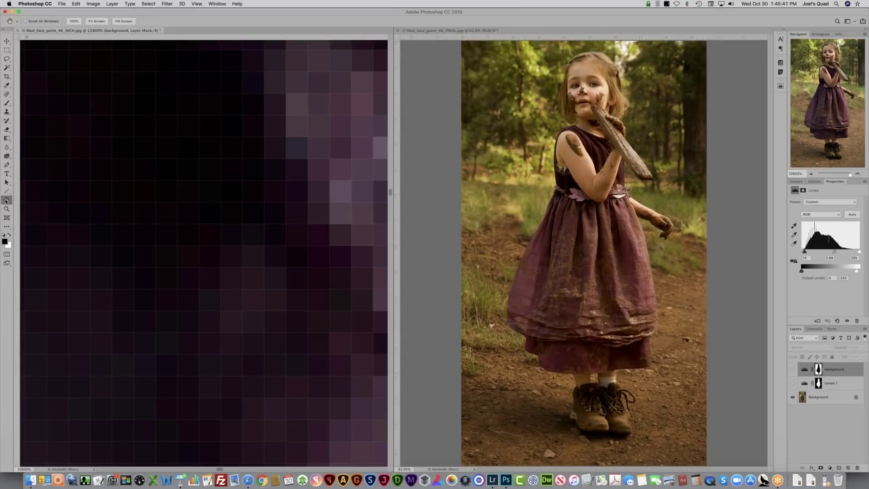
pyautogui.doubleClick(7, 199)
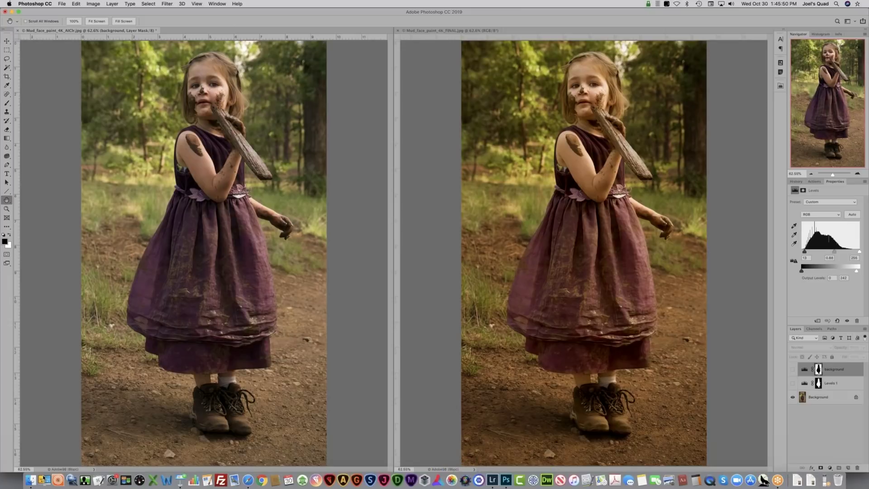
# Step: Switch to Lightroom's Develop module and view Desert_pano_4K_Sunset_FINAL.tif, followed by the original Desert_pano_4K.jpg
pyautogui.click(29, 479)
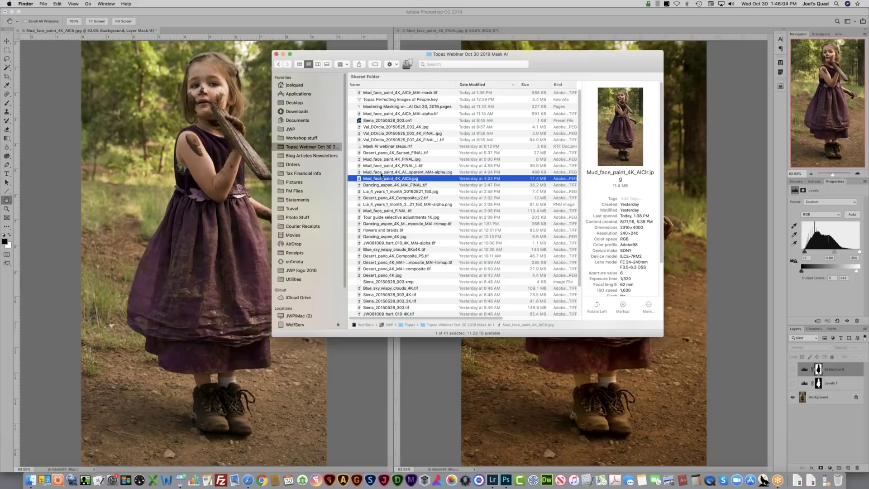
pyautogui.click(493, 476)
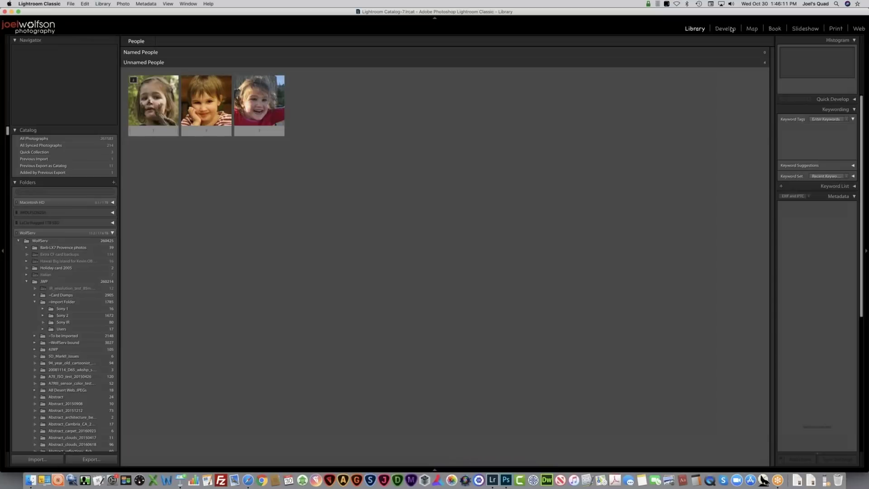
pyautogui.click(726, 29)
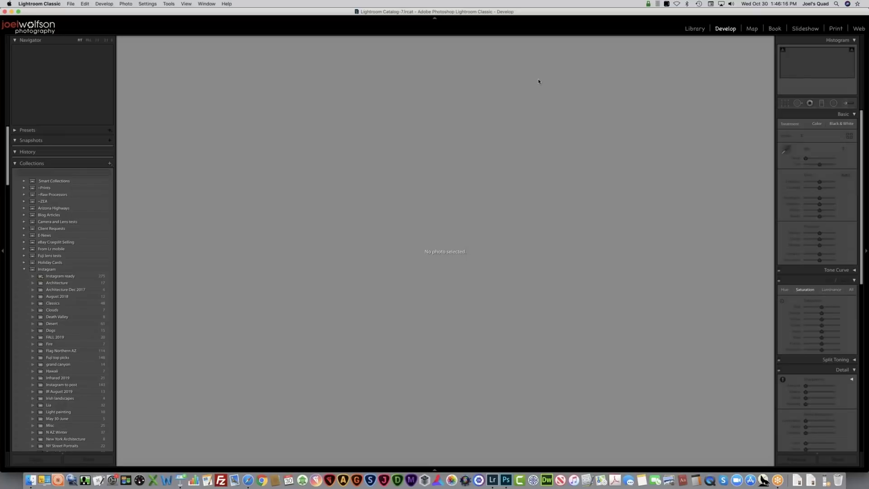
pyautogui.press('super+F11')
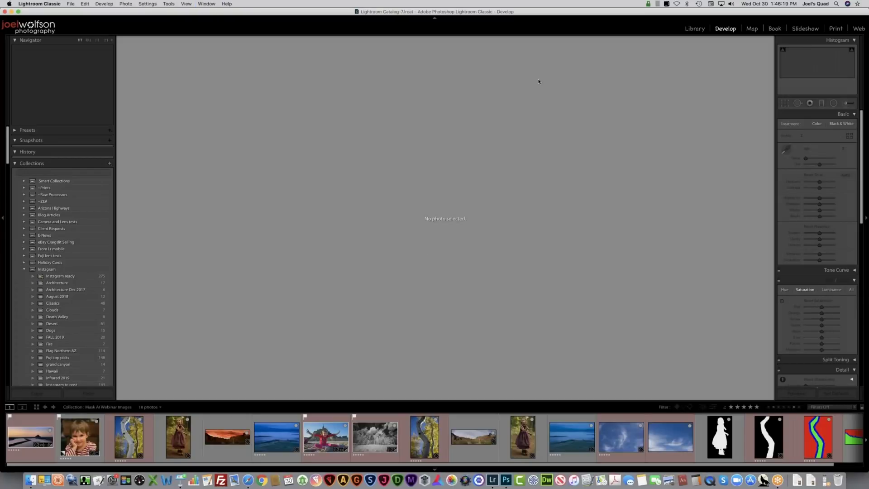
pyautogui.click(233, 438)
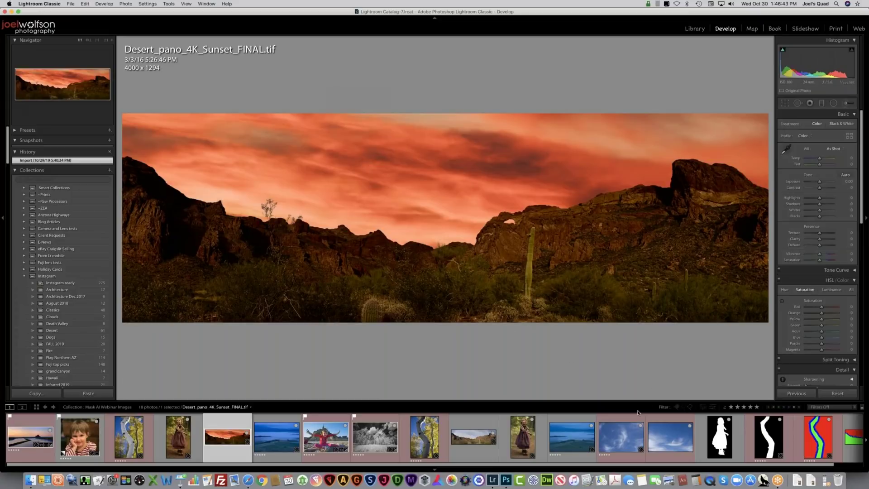
pyautogui.click(471, 428)
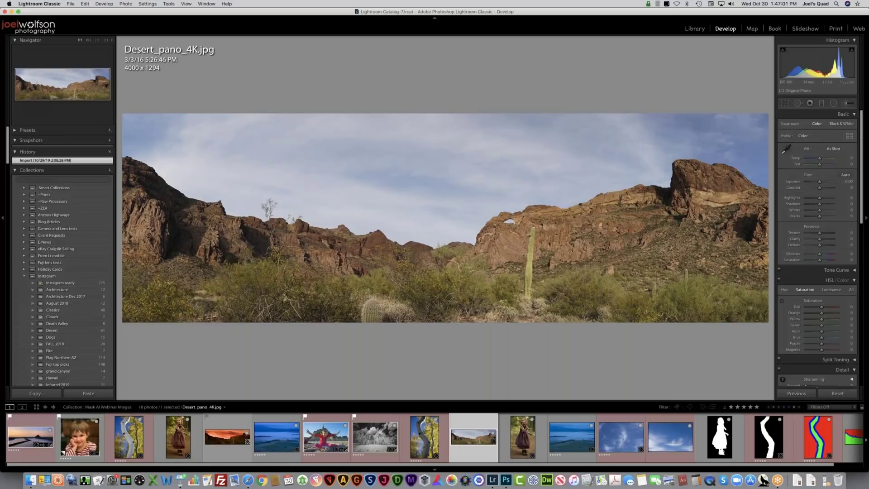
# Step: Switch to Topaz Mask AI and open Desert_pano_4K.jpg from the Topaz webinar folder
pyautogui.click(411, 480)
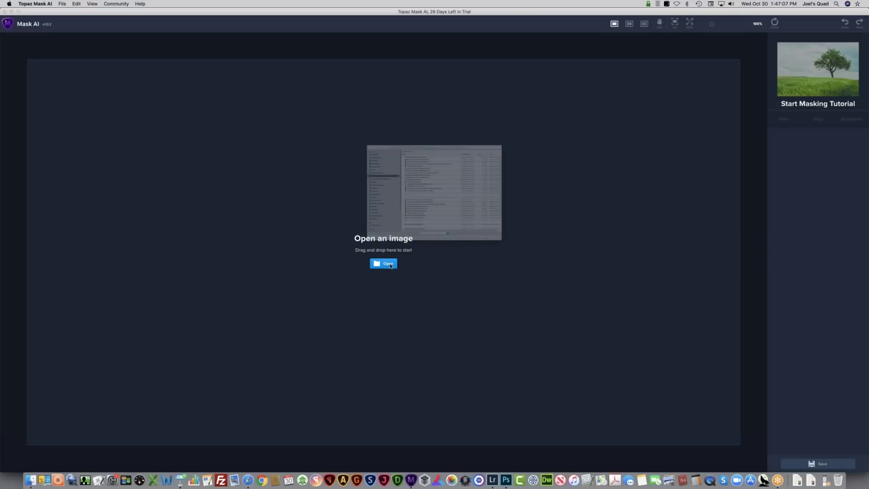
pyautogui.click(390, 266)
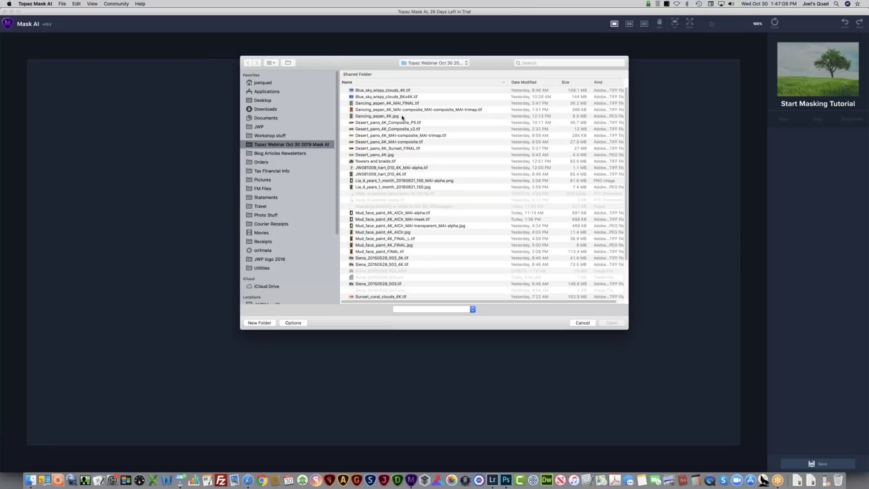
pyautogui.doubleClick(391, 155)
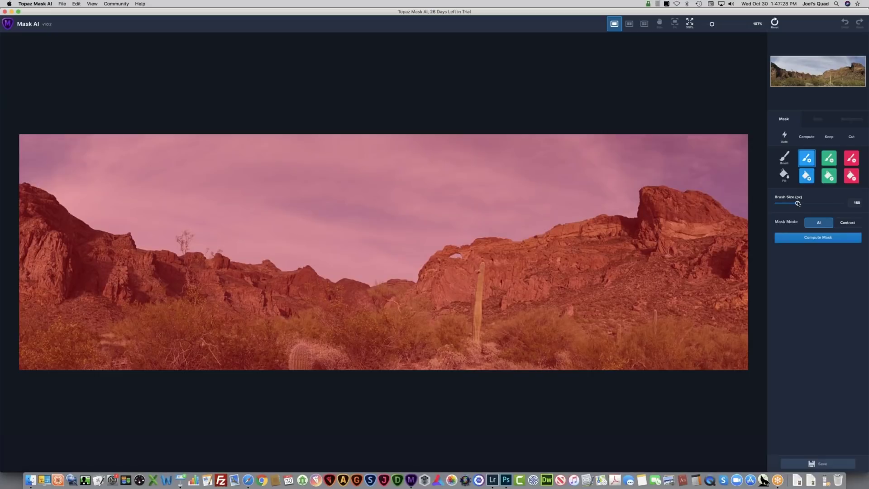
# Step: Paint the whole ridgeline and its lone tree with a smaller Compute brush, and fill the landscape below it as Keep
pyautogui.moveTo(798, 203); pyautogui.dragTo(788, 202)
pyautogui.moveTo(22, 186)
pyautogui.mouseDown()
pyautogui.moveTo(103, 233)
pyautogui.moveTo(130, 235)
pyautogui.moveTo(138, 250)
pyautogui.moveTo(174, 255)
pyautogui.moveTo(185, 234)
pyautogui.moveTo(187, 249)
pyautogui.moveTo(336, 282)
pyautogui.moveTo(410, 279)
pyautogui.moveTo(450, 244)
pyautogui.moveTo(629, 218)
pyautogui.moveTo(643, 190)
pyautogui.moveTo(702, 190)
pyautogui.moveTo(746, 228)
pyautogui.mouseUp()
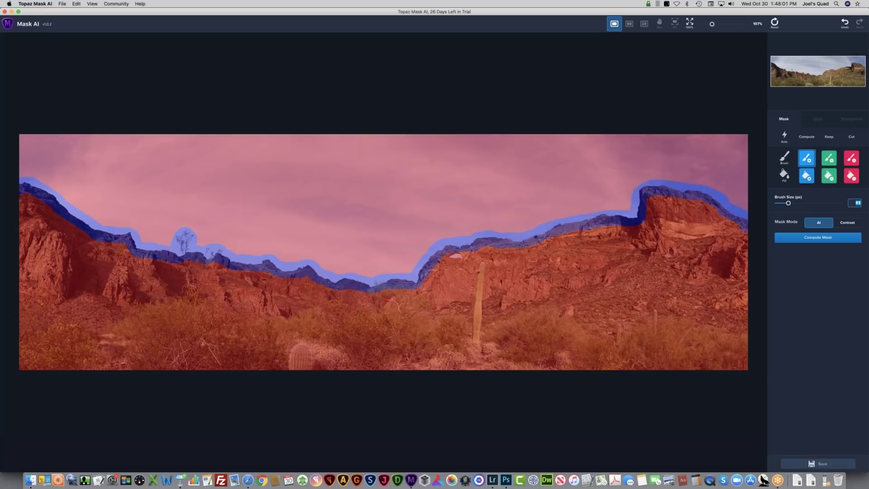
pyautogui.click(828, 175)
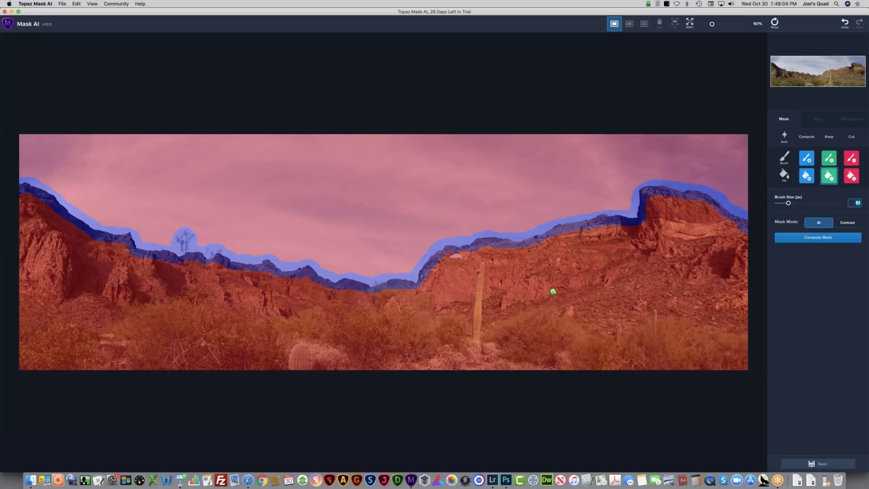
pyautogui.click(553, 291)
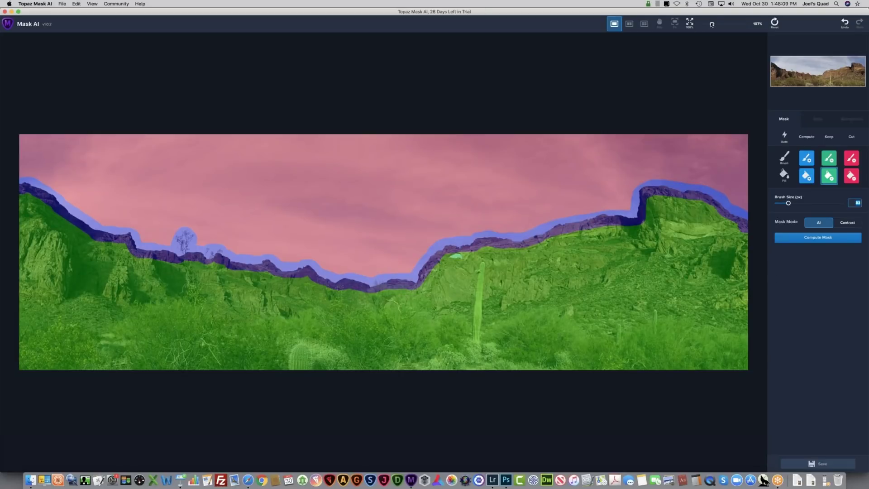
# Step: Outline the rock arch opening with a 20 px Compute brush and fill the sky inside it as Cut
pyautogui.moveTo(711, 24); pyautogui.dragTo(724, 25)
pyautogui.press('b')
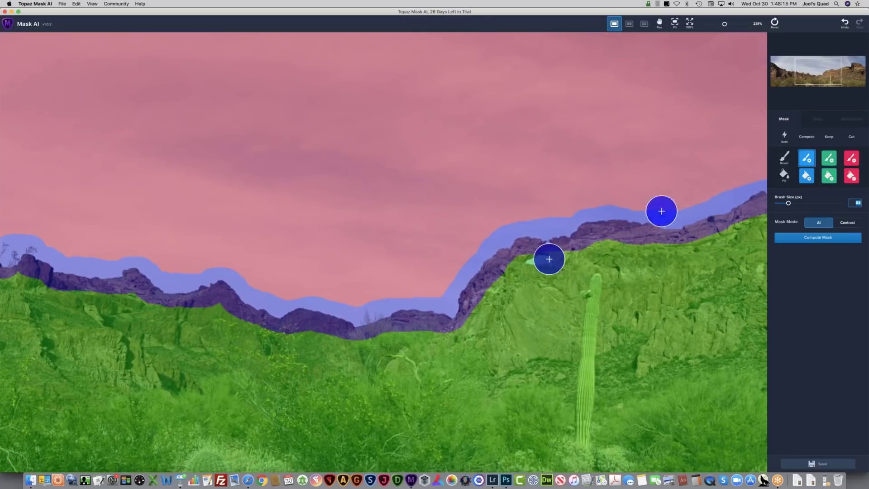
pyautogui.write('20')
pyautogui.moveTo(532, 256)
pyautogui.mouseDown()
pyautogui.moveTo(523, 266)
pyautogui.moveTo(551, 267)
pyautogui.moveTo(555, 260)
pyautogui.moveTo(540, 253)
pyautogui.mouseUp()
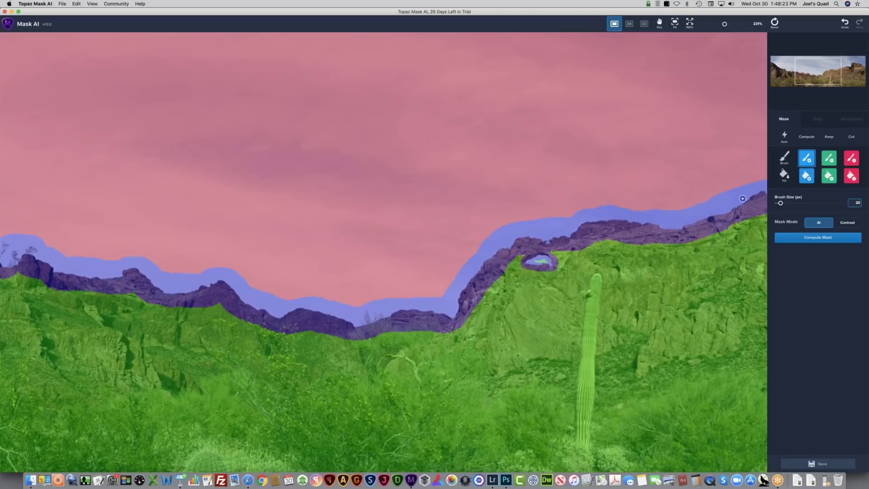
pyautogui.click(851, 176)
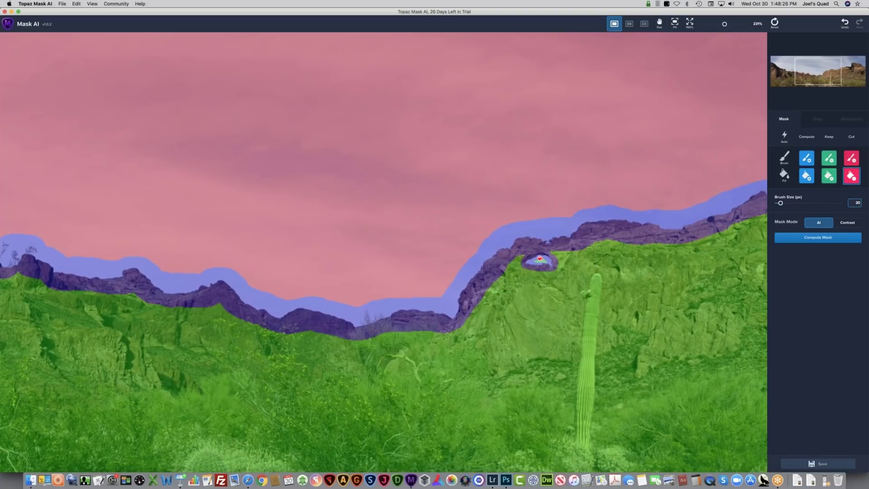
pyautogui.click(539, 259)
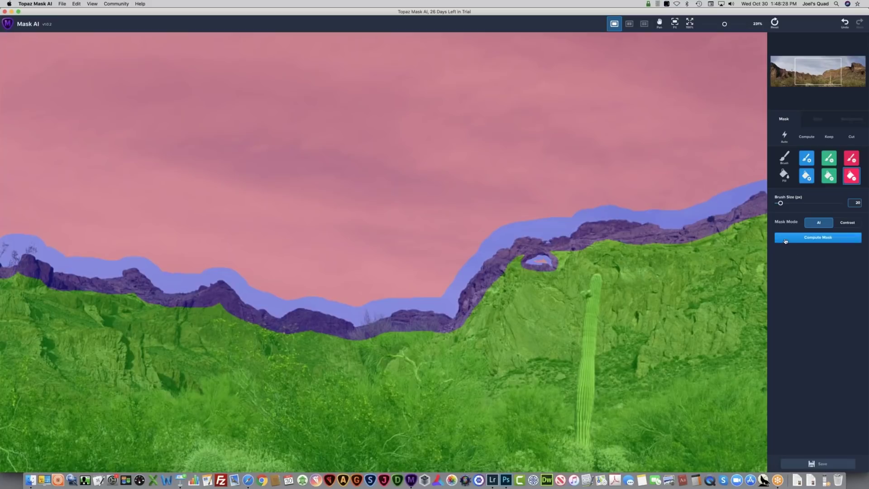
# Step: Compute the panorama's mask in AI mode and inspect the cut-out ridgeline and arch up close
pyautogui.click(816, 239)
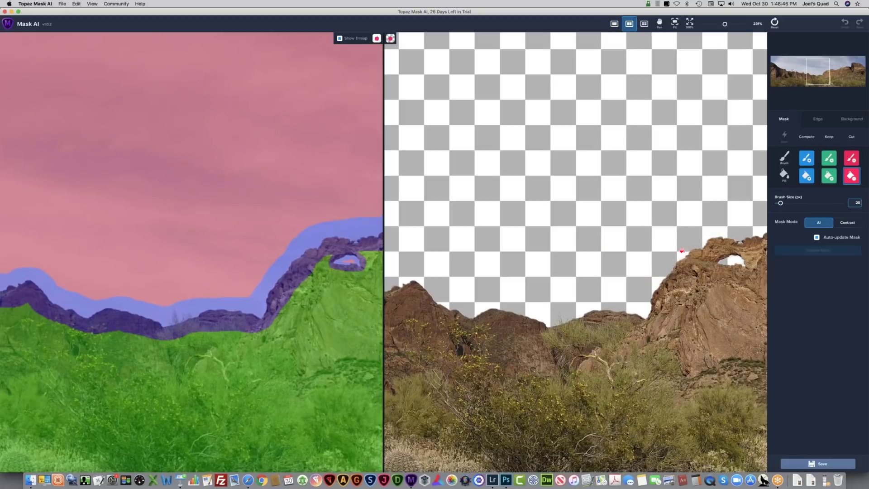
pyautogui.click(690, 22)
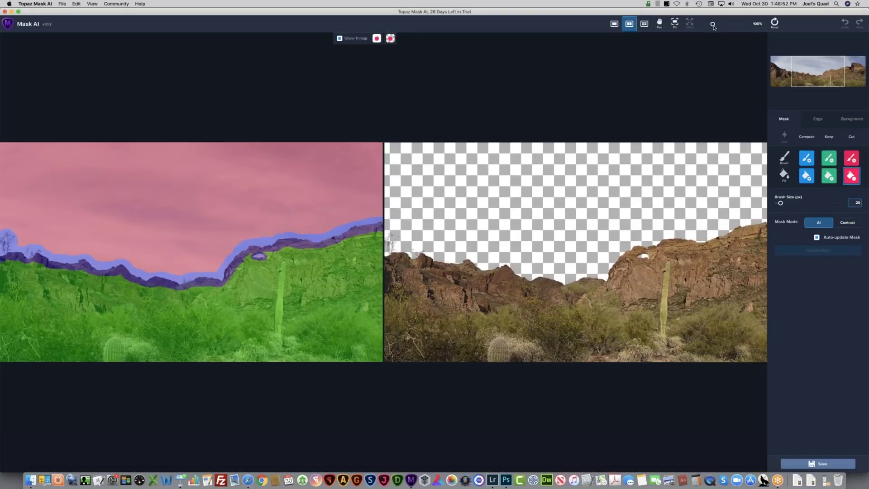
pyautogui.moveTo(713, 26); pyautogui.dragTo(719, 24)
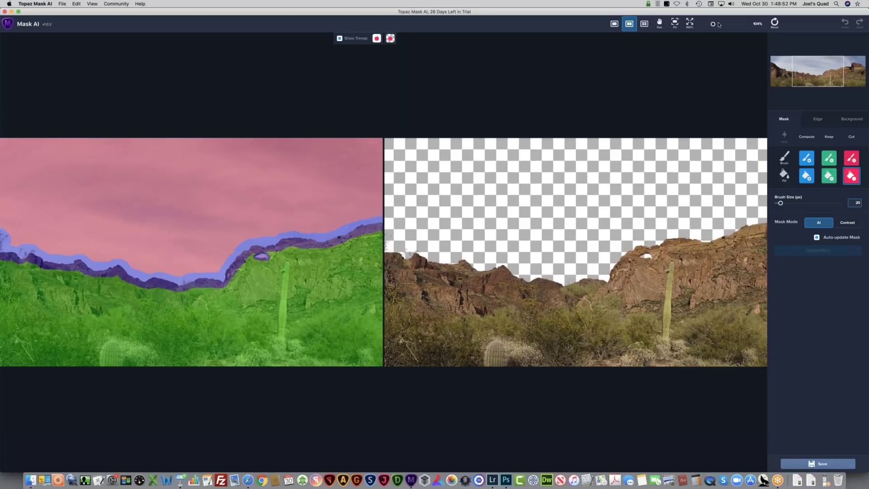
pyautogui.click(718, 24)
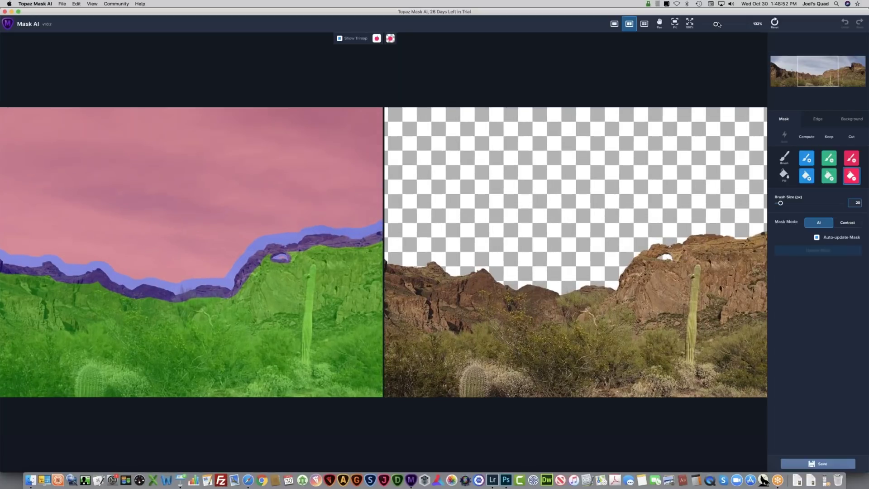
pyautogui.click(718, 25)
# Step: Try a blurred background behind the desert landscape at maximum strength
pyautogui.click(852, 119)
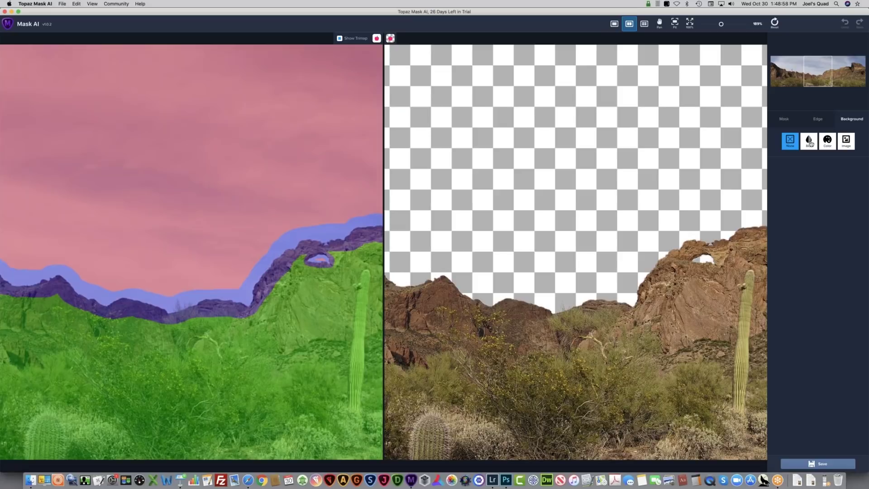
pyautogui.click(810, 143)
pyautogui.click(840, 172)
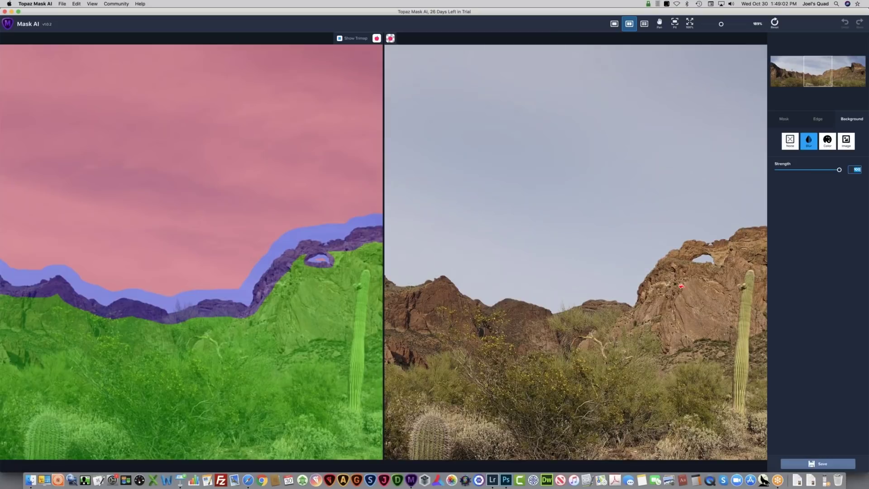
# Step: Replace the masked sky with a solid green background colour
pyautogui.click(828, 141)
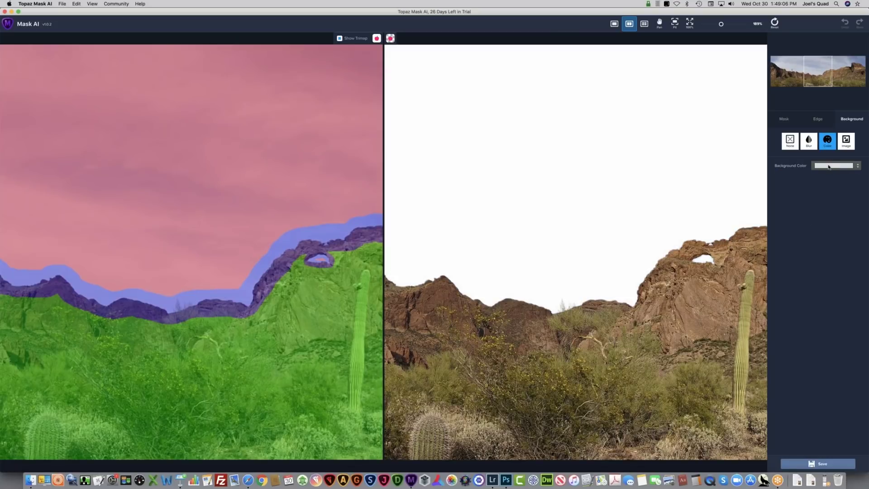
pyautogui.click(830, 168)
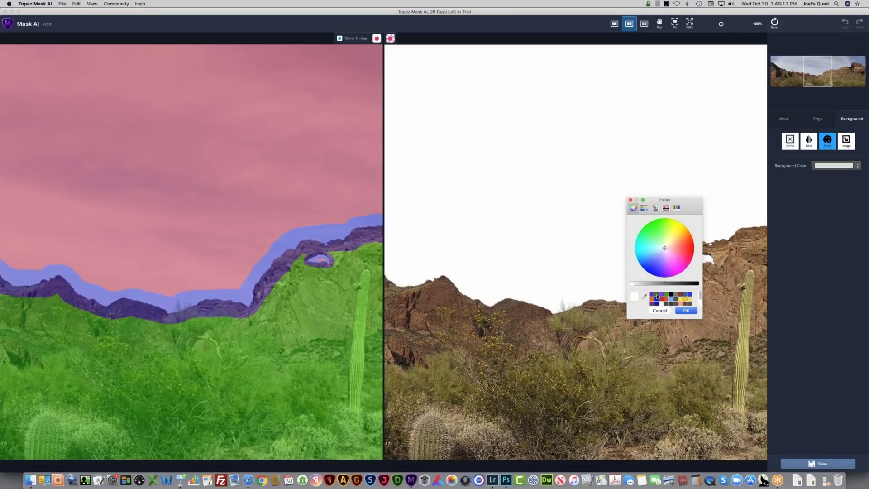
pyautogui.click(657, 295)
pyautogui.click(686, 311)
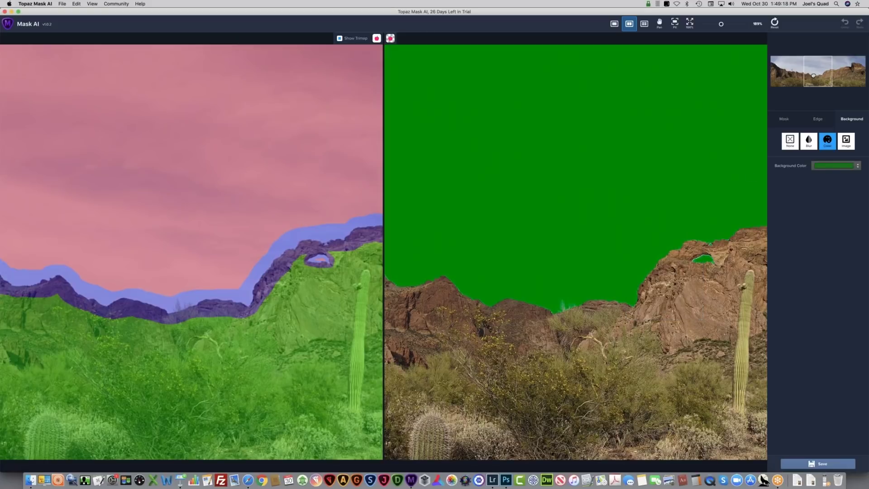
# Step: Inspect the cut-out ridgeline and lone tree against the original with the trimap hidden, and compare it with the black-and-white mask
pyautogui.moveTo(813, 75); pyautogui.dragTo(812, 75)
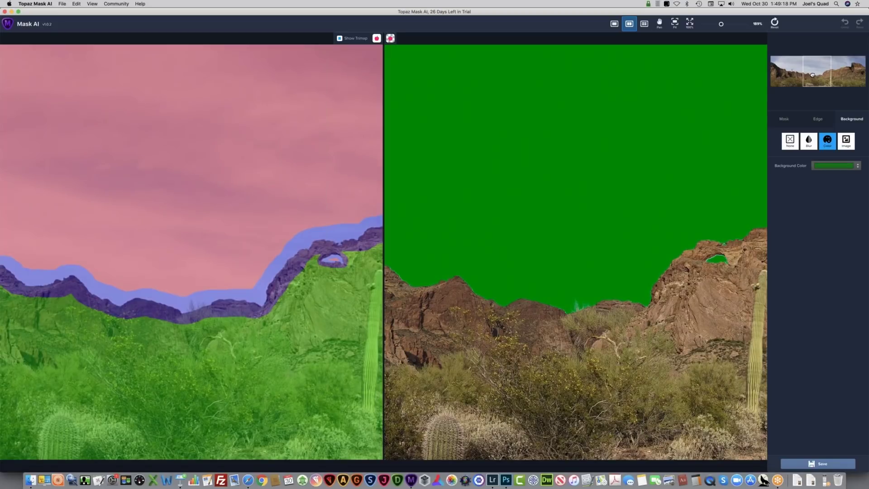
pyautogui.moveTo(813, 74); pyautogui.dragTo(809, 75)
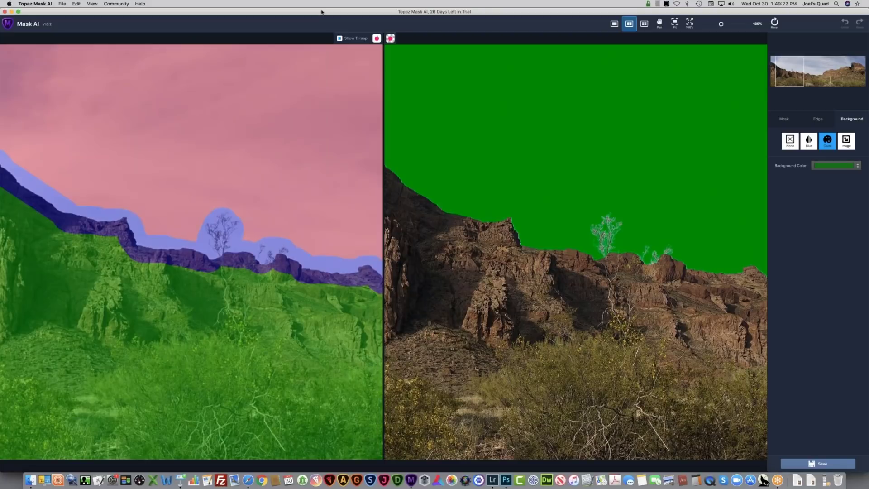
pyautogui.click(339, 38)
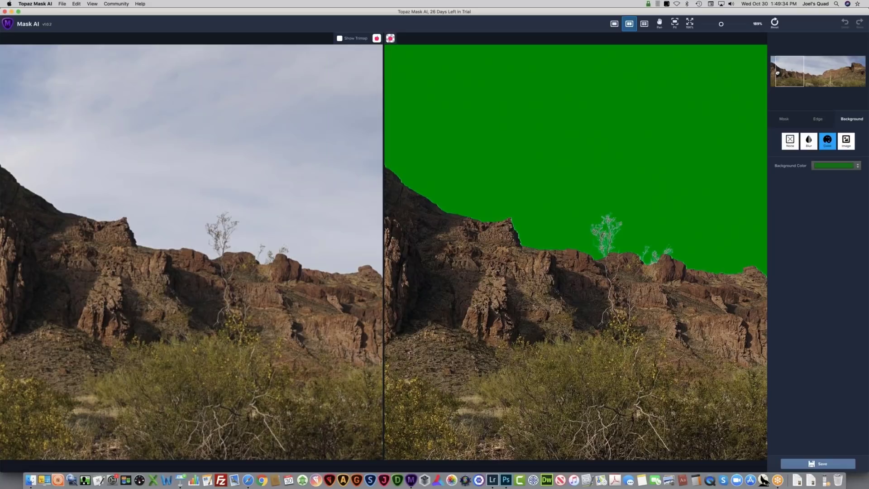
pyautogui.moveTo(777, 73); pyautogui.dragTo(776, 74)
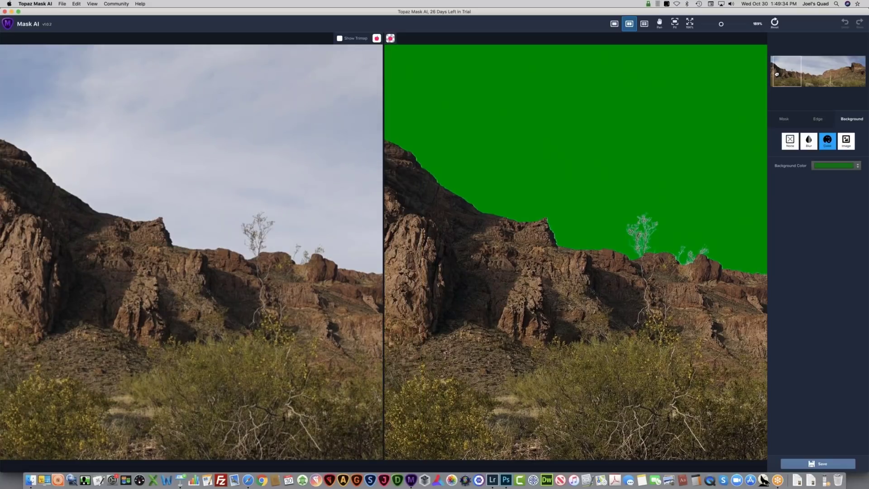
pyautogui.moveTo(777, 74); pyautogui.dragTo(773, 76)
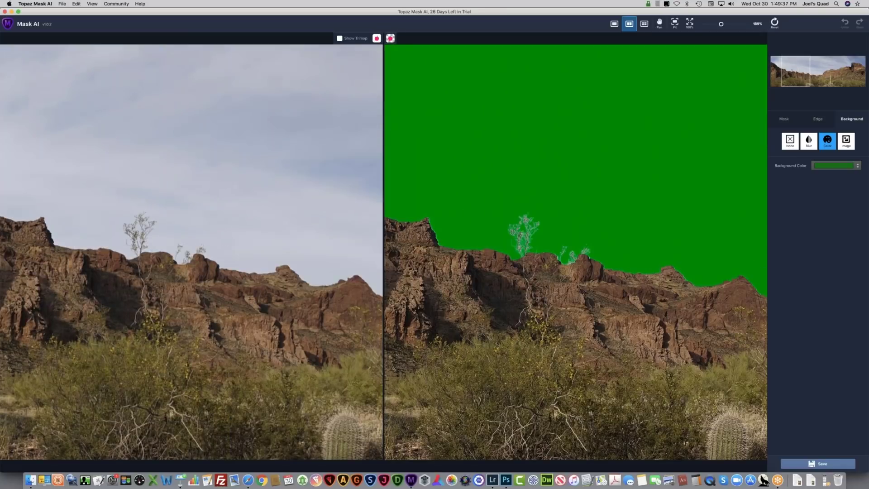
pyautogui.scroll(-3, 502, 190)
pyautogui.click(376, 38)
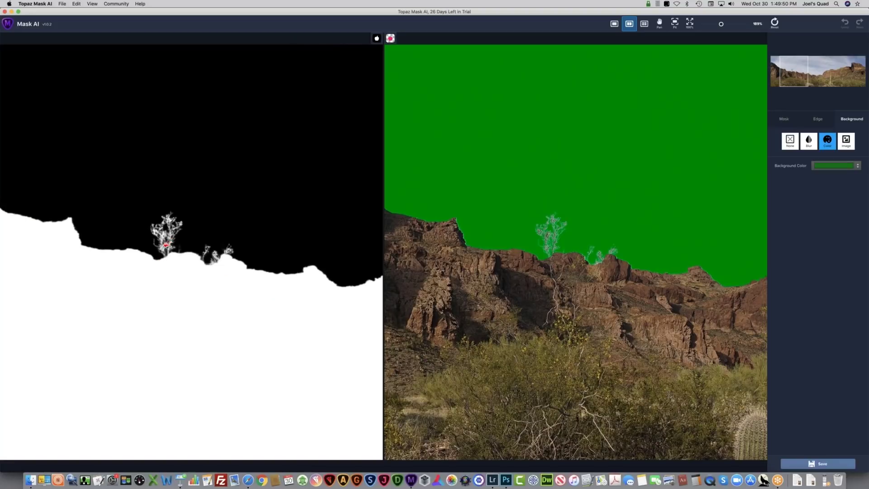
# Step: Touch up the base of the lone tree with a 9 px Keep brush and set the mask mode to Contrast
pyautogui.click(783, 120)
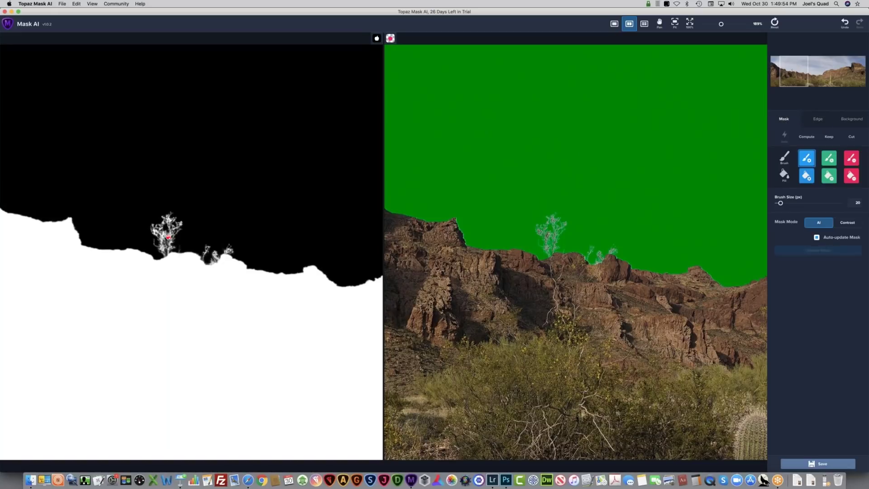
pyautogui.press('k')
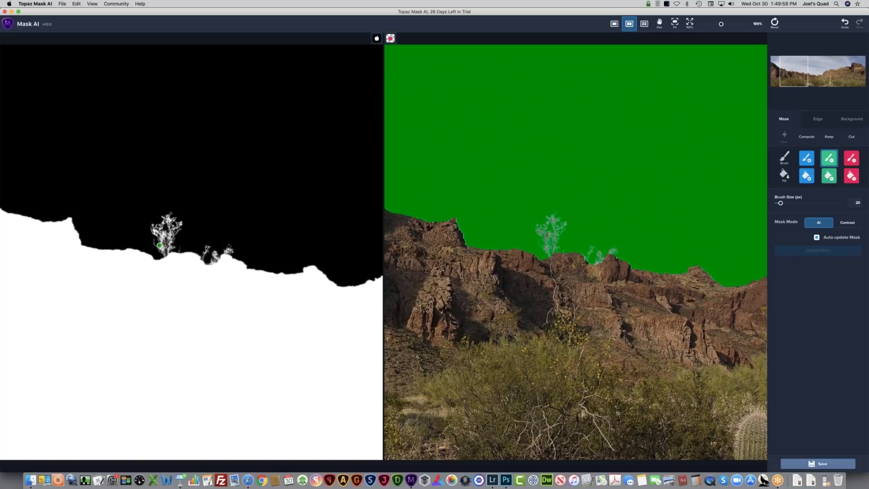
pyautogui.press('[')
pyautogui.press('[')
pyautogui.click(164, 260)
pyautogui.click(847, 222)
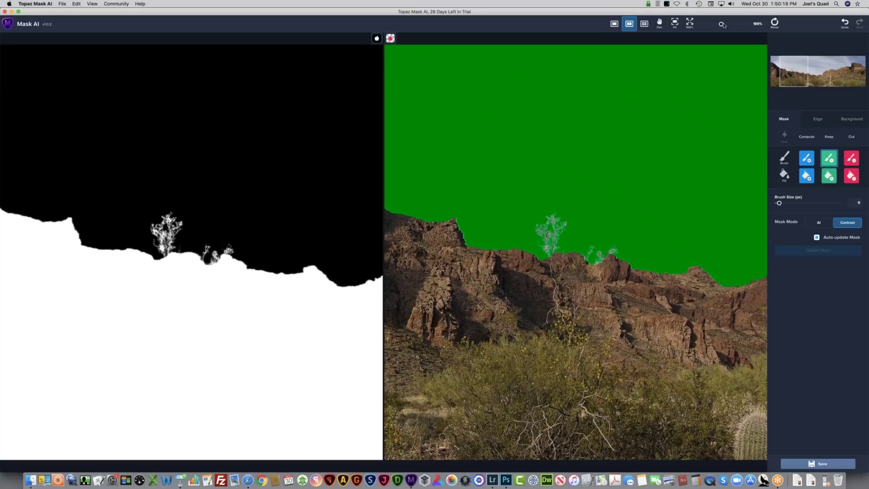
# Step: Try a 7 px Cut brush dab on the lone tree's trunk in Contrast mode and undo it
pyautogui.moveTo(723, 24); pyautogui.dragTo(724, 25)
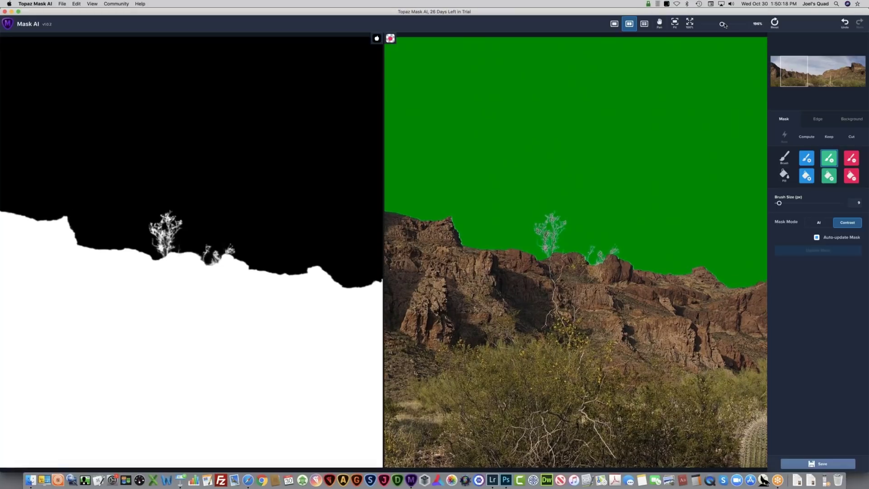
pyautogui.moveTo(724, 25); pyautogui.dragTo(733, 26)
pyautogui.click(851, 158)
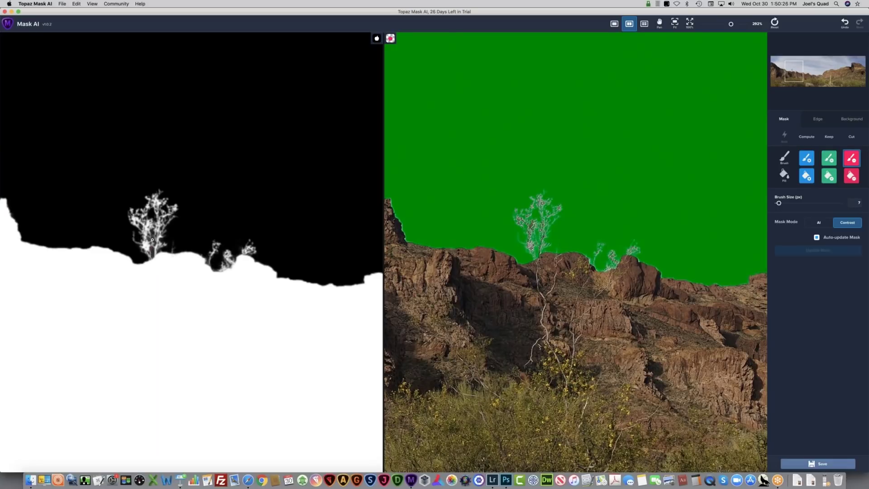
pyautogui.click(153, 239)
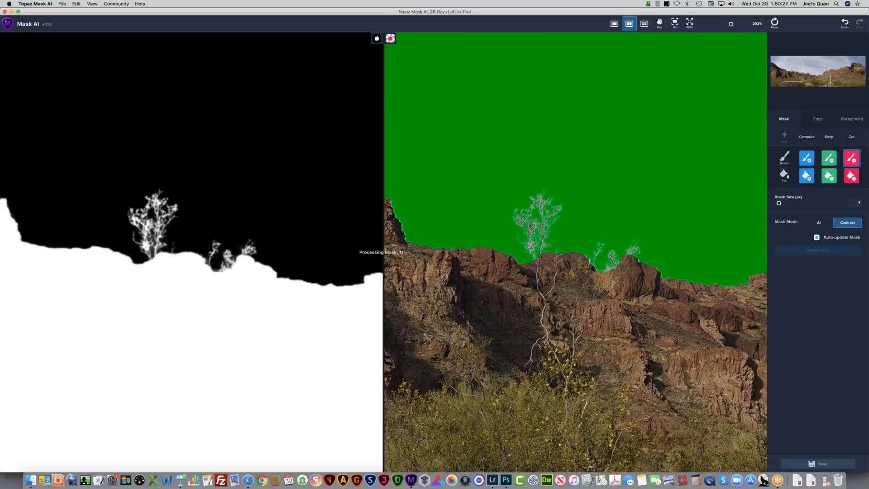
pyautogui.press('super+z')
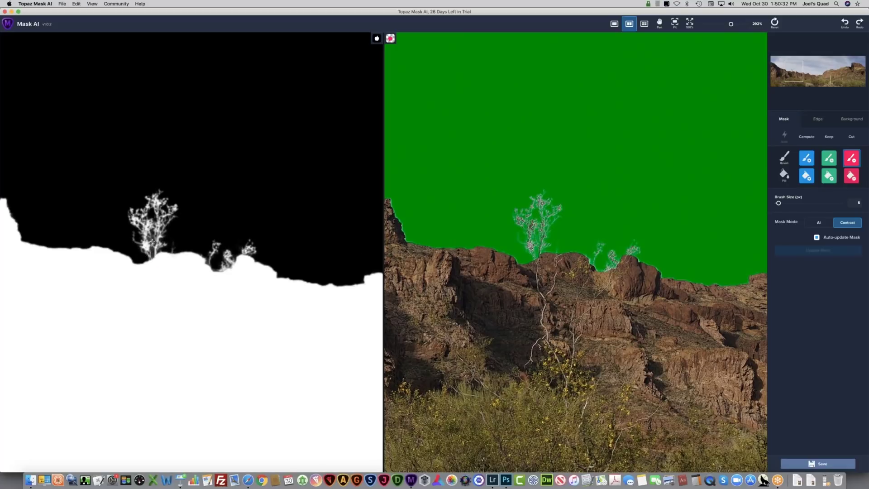
# Step: Refine the mask around the foot of the lone tree with small 5 px Cut brush dabs
pyautogui.click(154, 260)
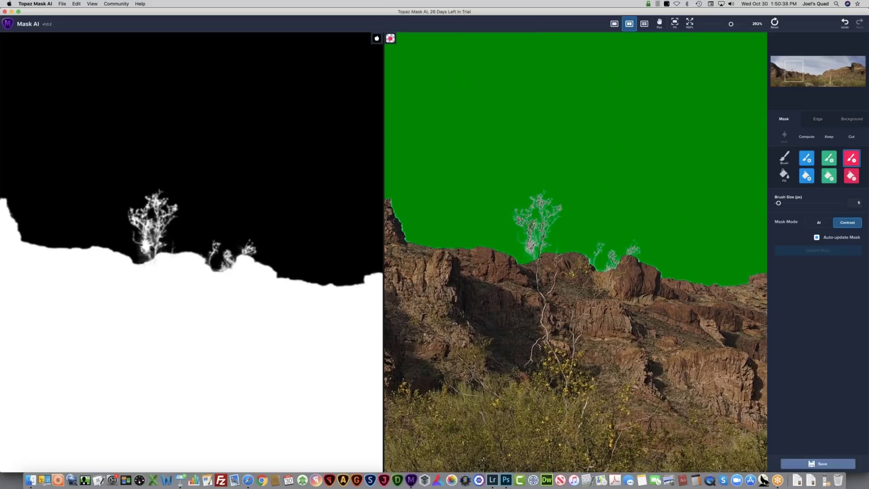
pyautogui.click(144, 259)
pyautogui.click(139, 270)
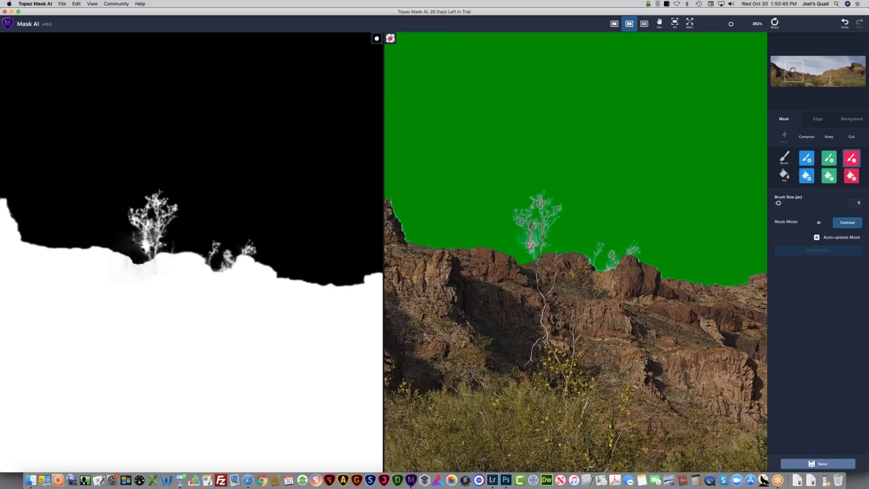
# Step: Replace the green background with the image Sunset_coral_clouds_4K.tif
pyautogui.moveTo(809, 73); pyautogui.dragTo(829, 73)
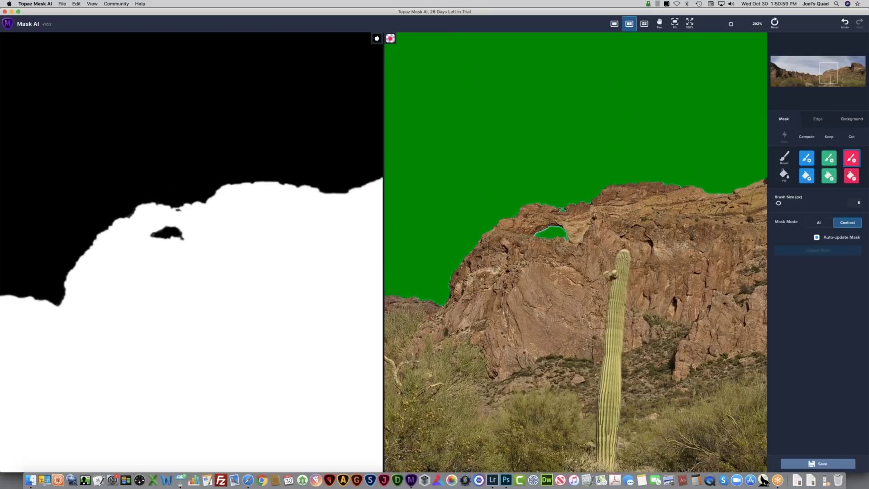
pyautogui.click(853, 119)
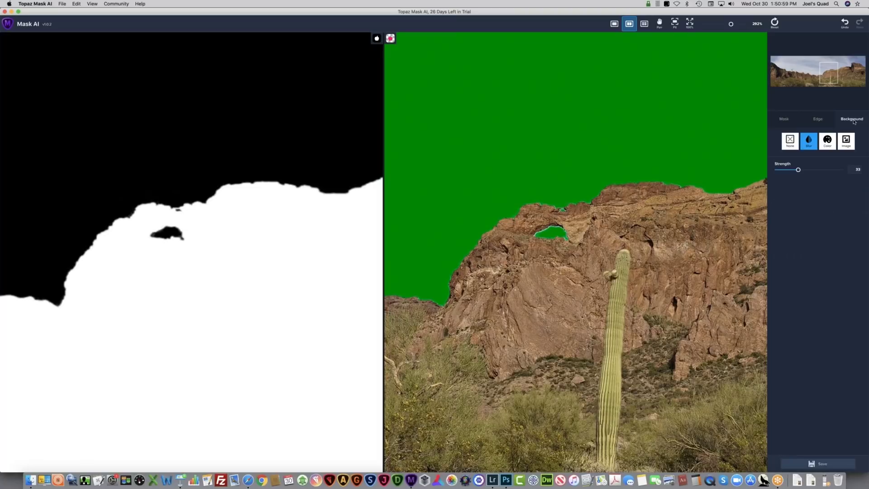
pyautogui.click(845, 141)
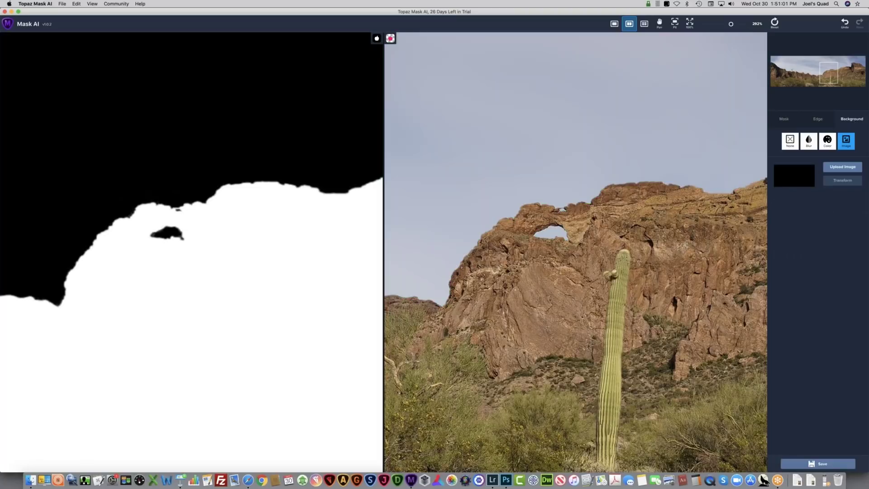
pyautogui.click(842, 168)
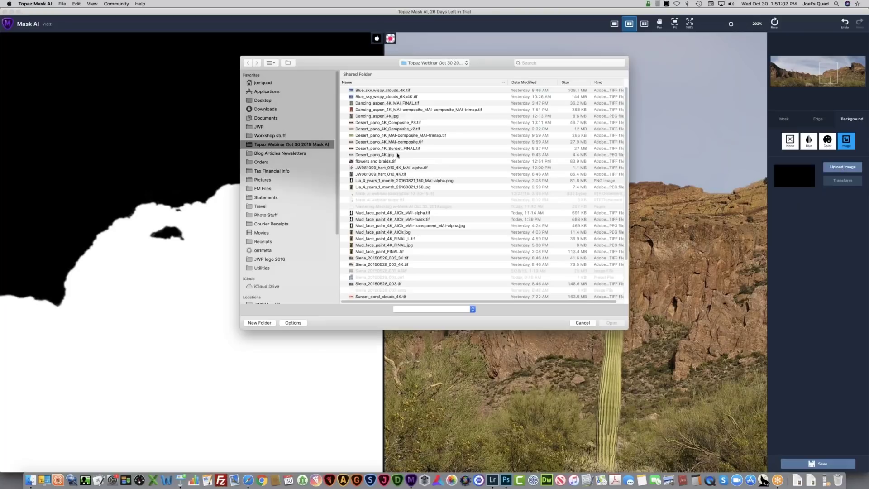
pyautogui.click(380, 297)
pyautogui.click(608, 323)
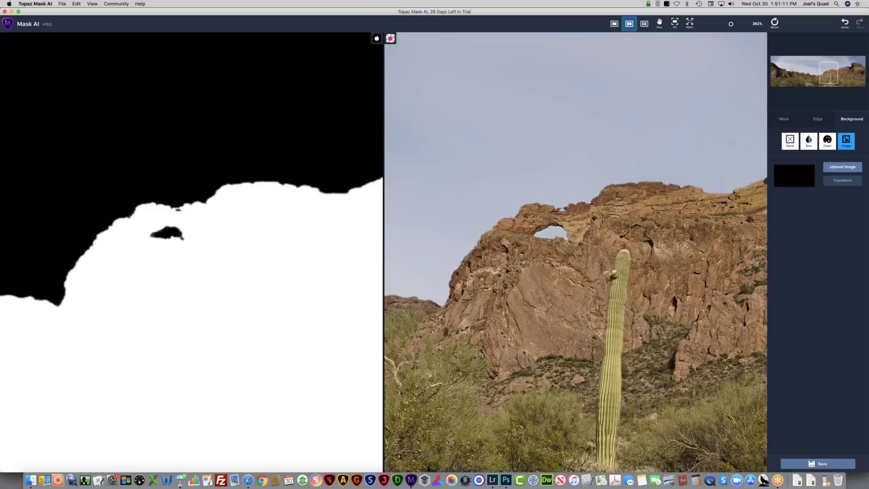
# Step: Show the kept composite with its new sky in a single view, fitted to the whole panorama
pyautogui.click(614, 24)
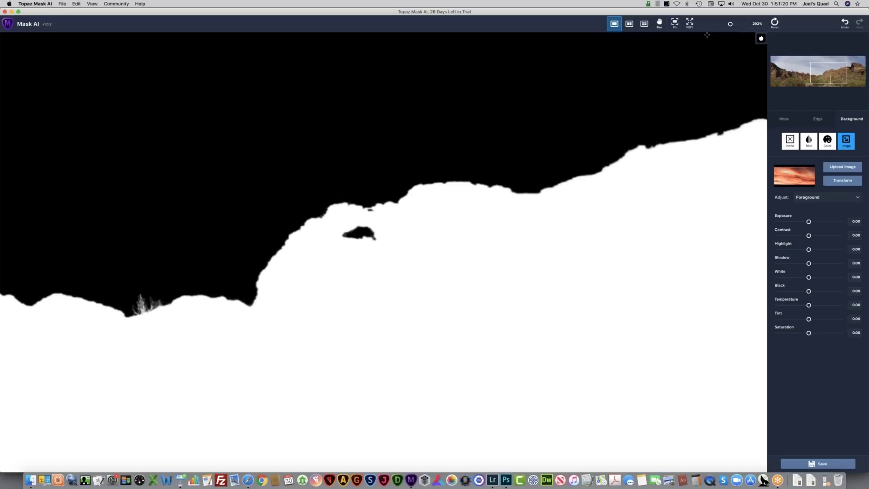
pyautogui.click(763, 40)
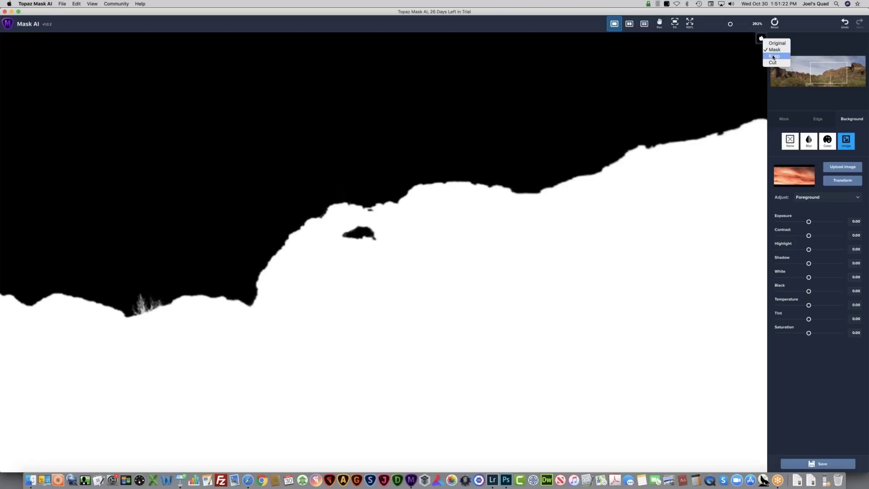
pyautogui.click(773, 56)
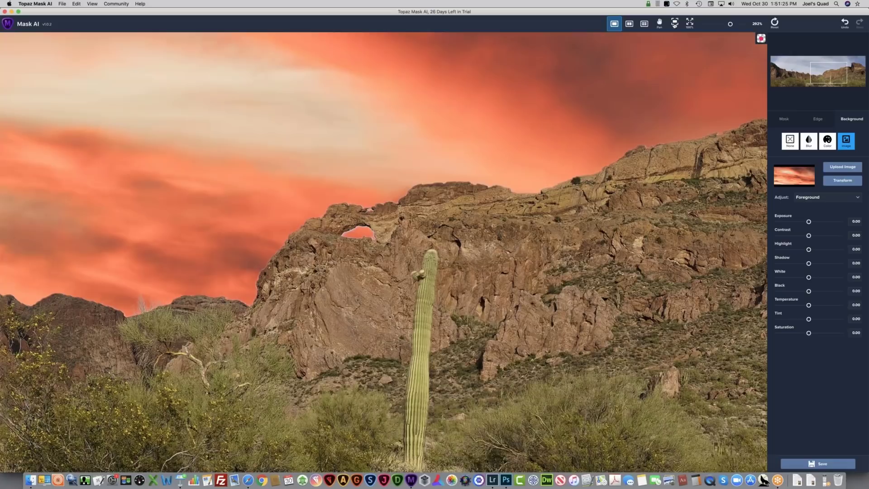
pyautogui.click(675, 24)
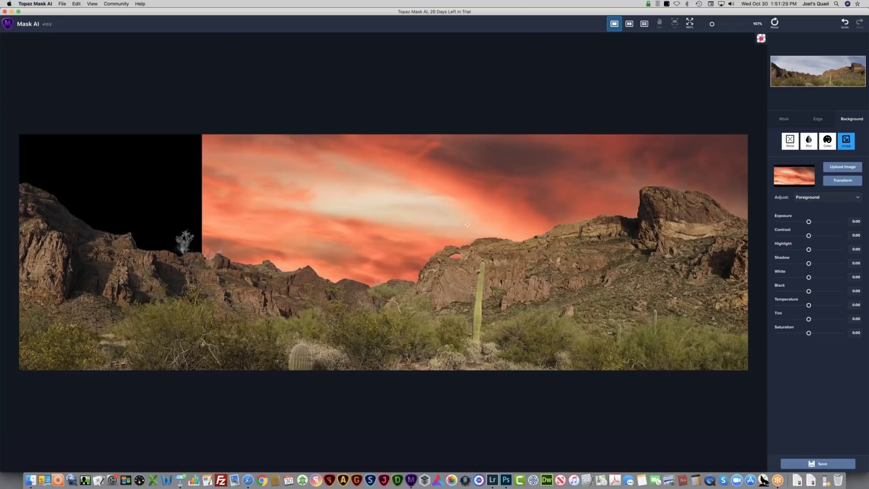
# Step: Transform the sunset background without maintaining its aspect ratio, stretching and moving it up to cover the panorama's entire sky, and return to single view
pyautogui.click(838, 181)
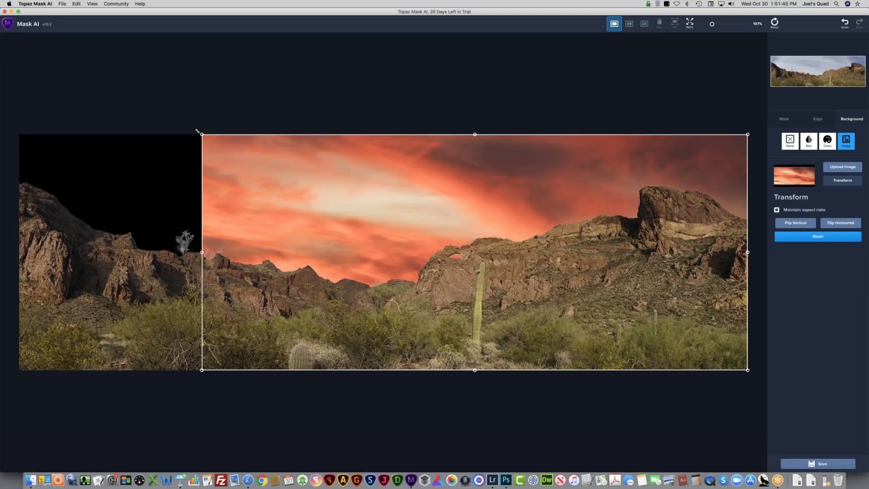
pyautogui.moveTo(197, 131); pyautogui.dragTo(162, 81)
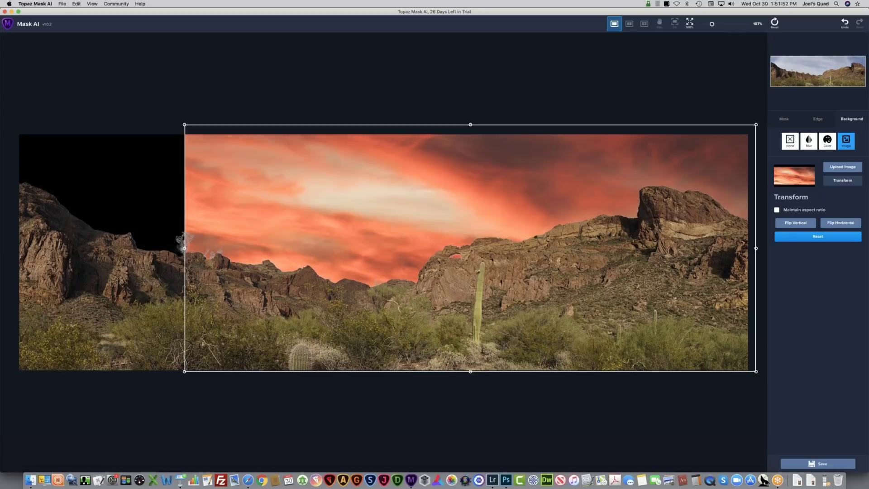
pyautogui.moveTo(339, 234); pyautogui.dragTo(254, 237)
pyautogui.moveTo(99, 250); pyautogui.dragTo(3, 242)
pyautogui.moveTo(698, 250); pyautogui.dragTo(767, 256)
pyautogui.moveTo(326, 242); pyautogui.dragTo(312, 224)
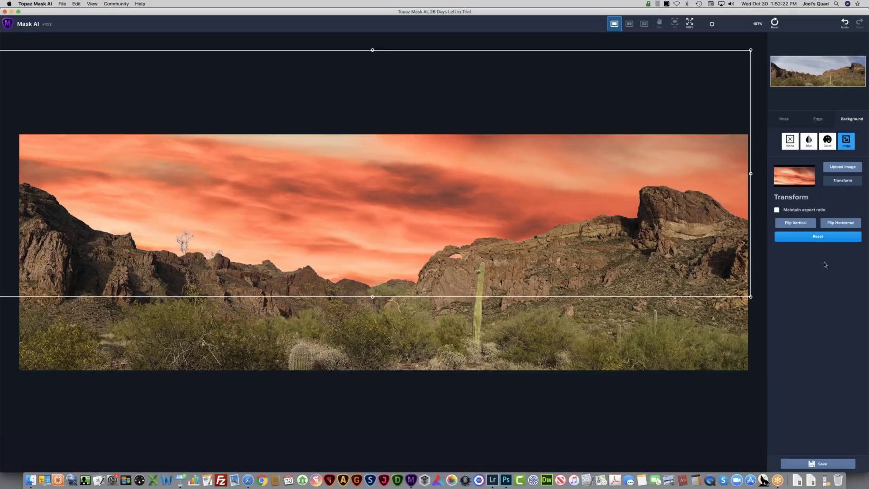
pyautogui.click(842, 181)
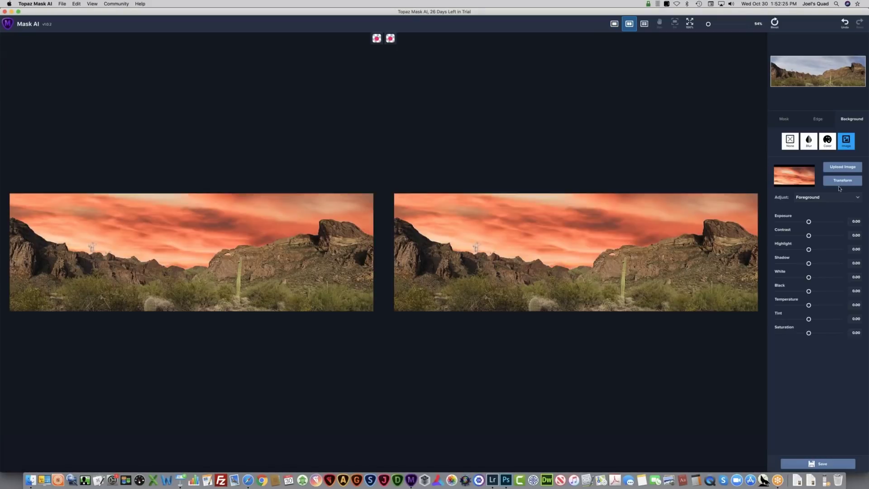
pyautogui.click(614, 24)
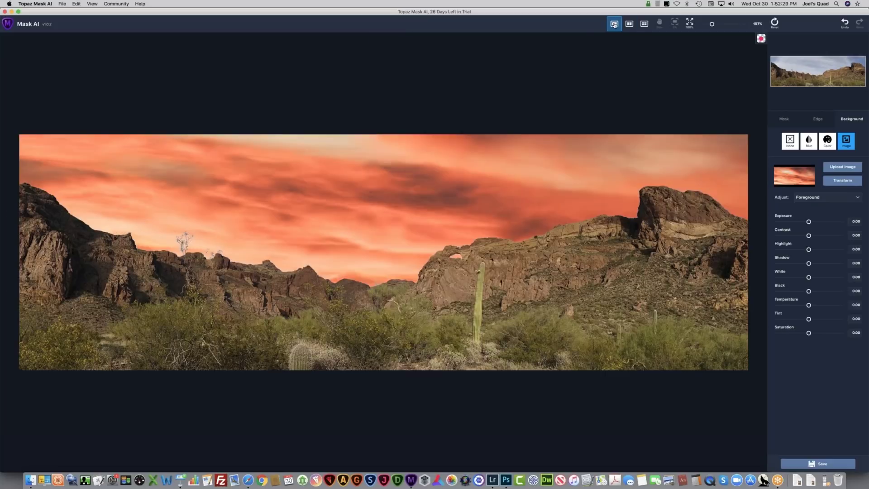
# Step: Cut the leftover original sky out of the rock arch opening, using the Cut brush in Contrast mask mode
pyautogui.click(818, 119)
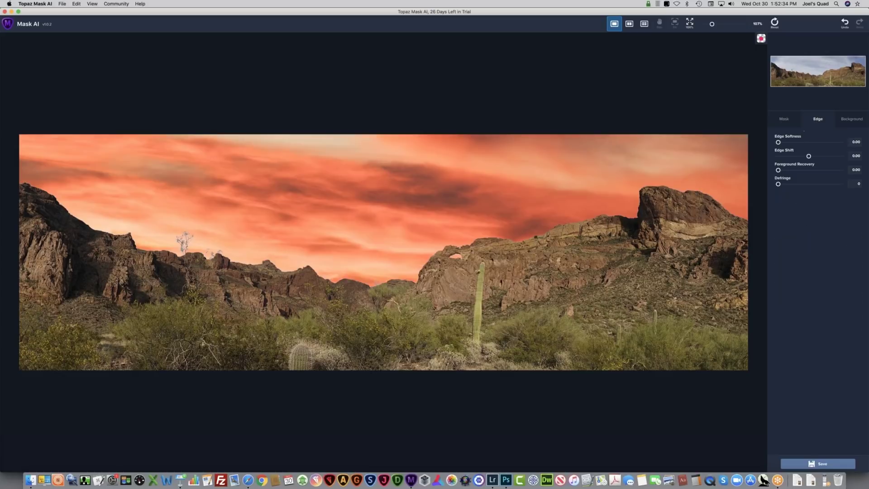
pyautogui.click(785, 120)
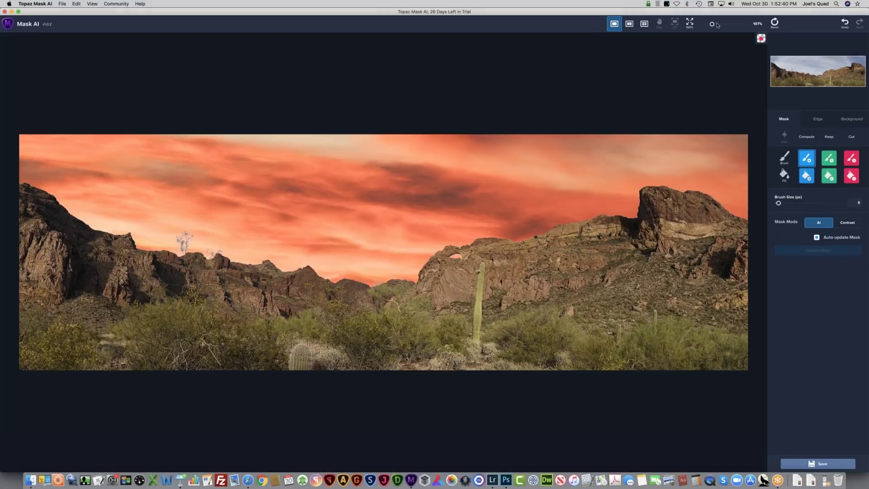
pyautogui.moveTo(717, 25); pyautogui.dragTo(720, 25)
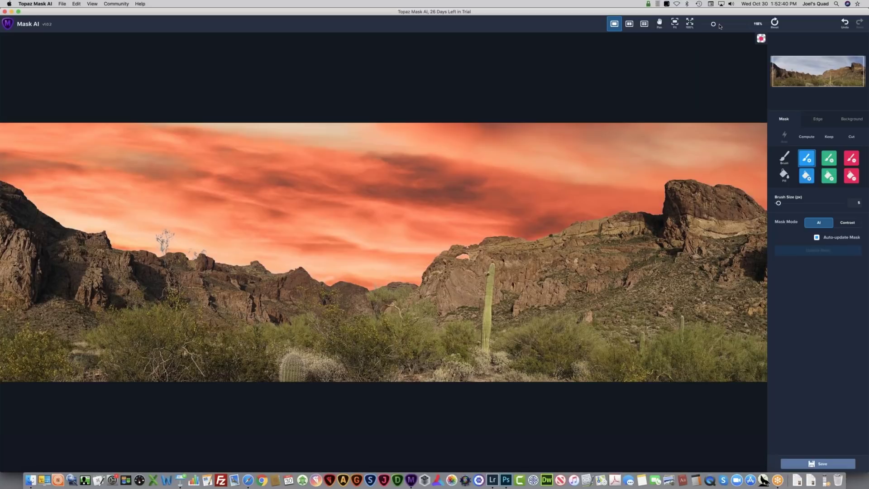
pyautogui.moveTo(719, 26); pyautogui.dragTo(724, 26)
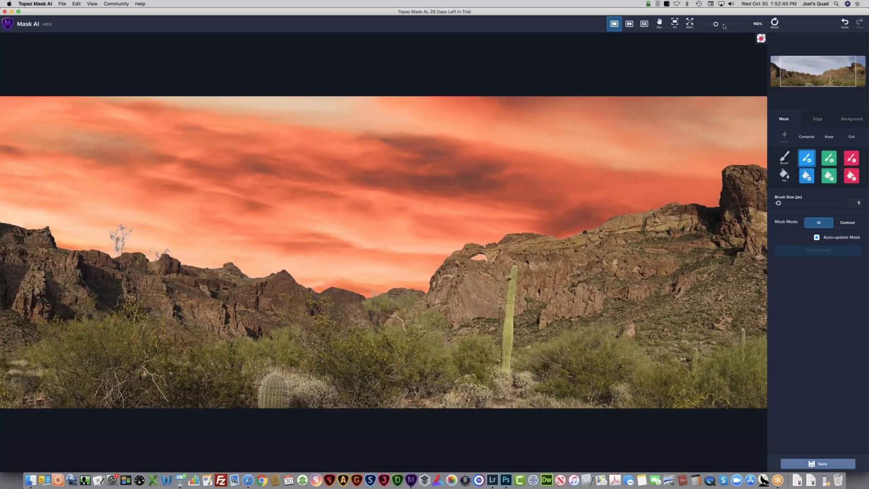
pyautogui.moveTo(724, 26); pyautogui.dragTo(734, 26)
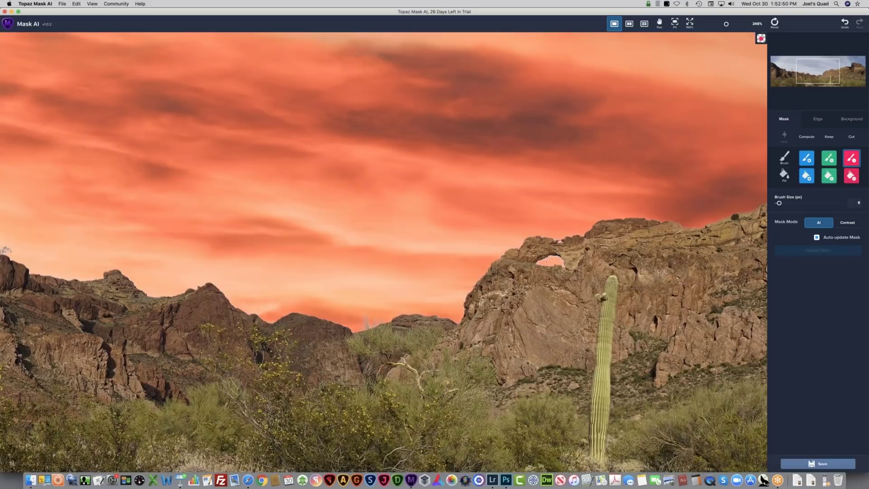
pyautogui.click(846, 223)
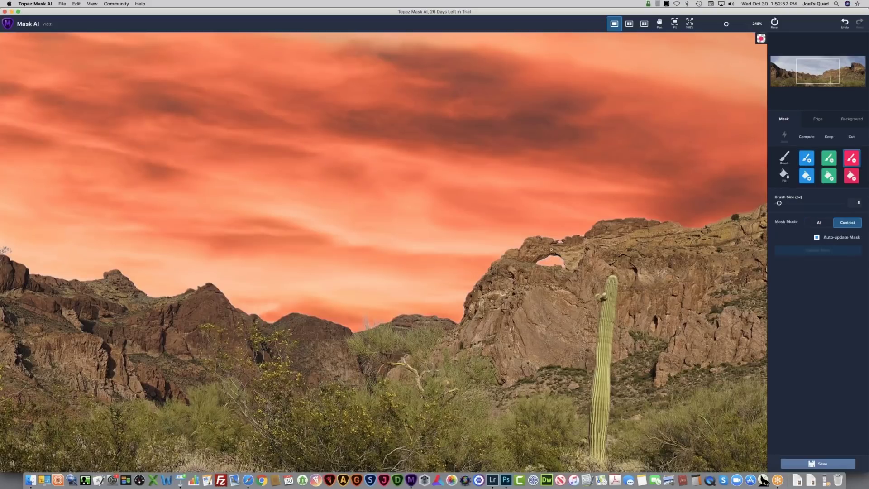
pyautogui.click(558, 261)
# Step: Try shifting the mask edge outward and inward with mask and composite side by side, and reset Edge Shift to 0.00
pyautogui.click(817, 119)
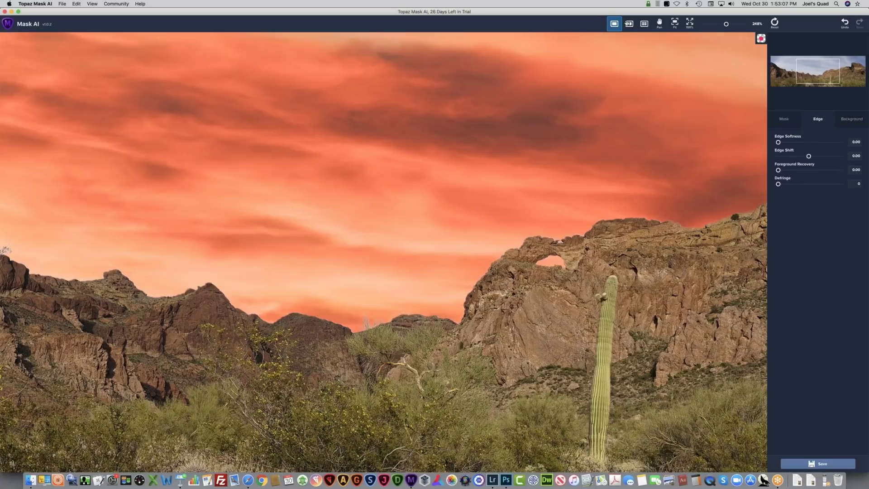
pyautogui.click(627, 23)
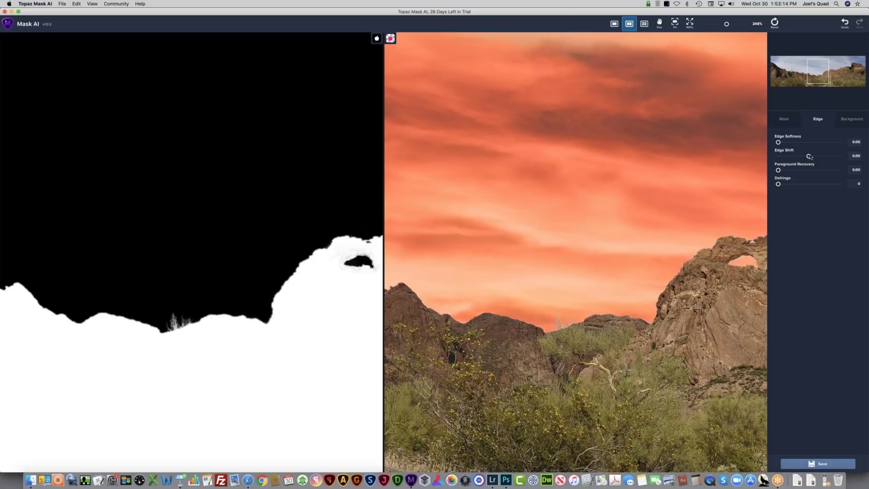
pyautogui.moveTo(808, 157); pyautogui.dragTo(825, 157)
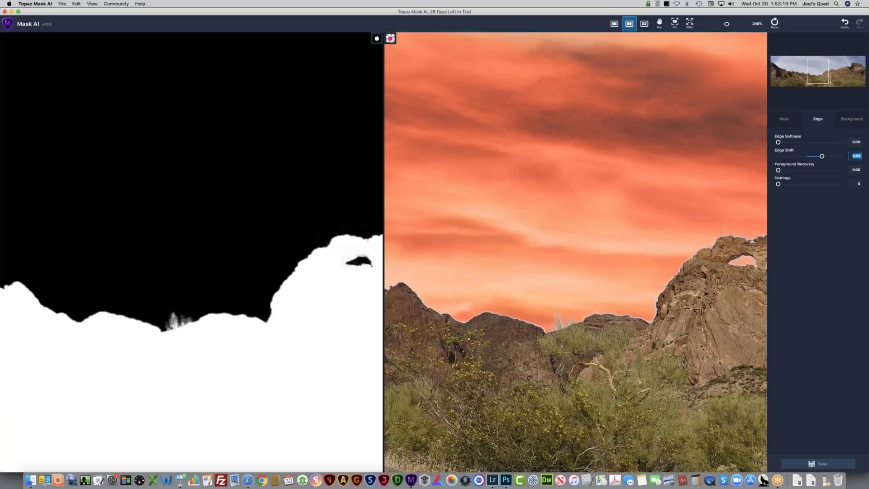
pyautogui.moveTo(821, 157); pyautogui.dragTo(804, 157)
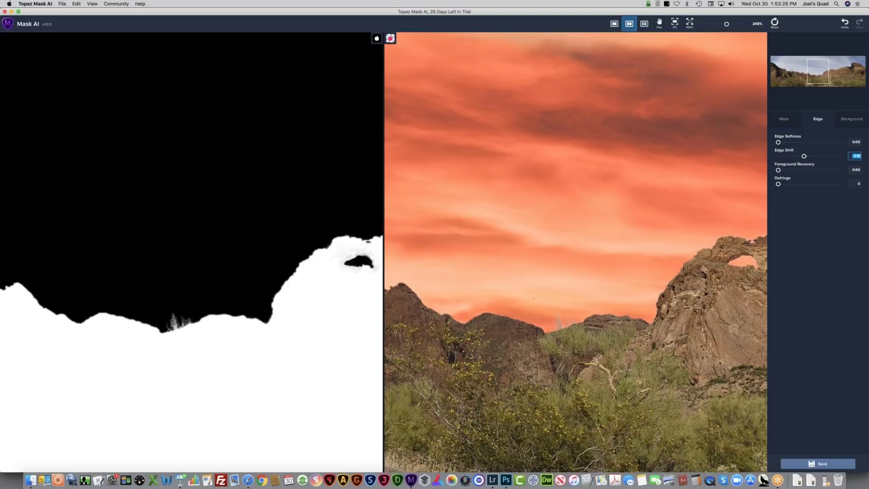
pyautogui.moveTo(803, 157); pyautogui.dragTo(801, 156)
pyautogui.doubleClick(789, 153)
# Step: Set Foreground Recovery to 0.27 and inspect the ridge and lone tree at 100%
pyautogui.moveTo(778, 170); pyautogui.dragTo(794, 170)
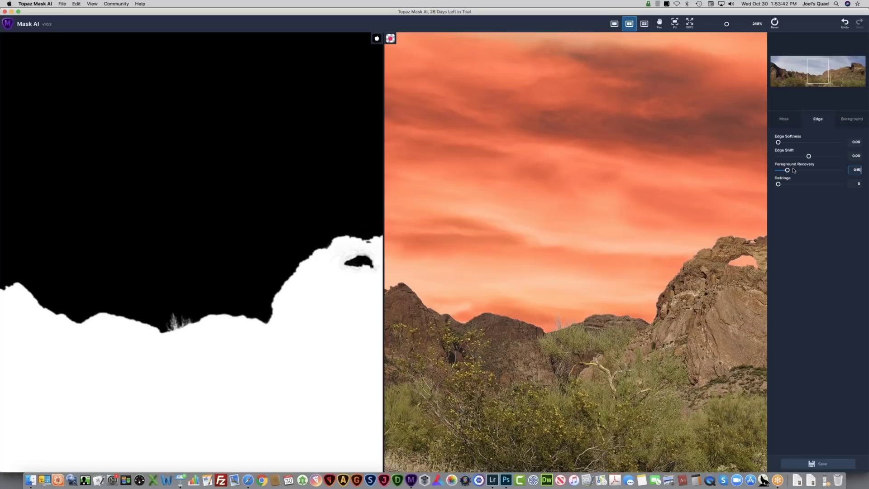
pyautogui.moveTo(793, 170); pyautogui.dragTo(795, 170)
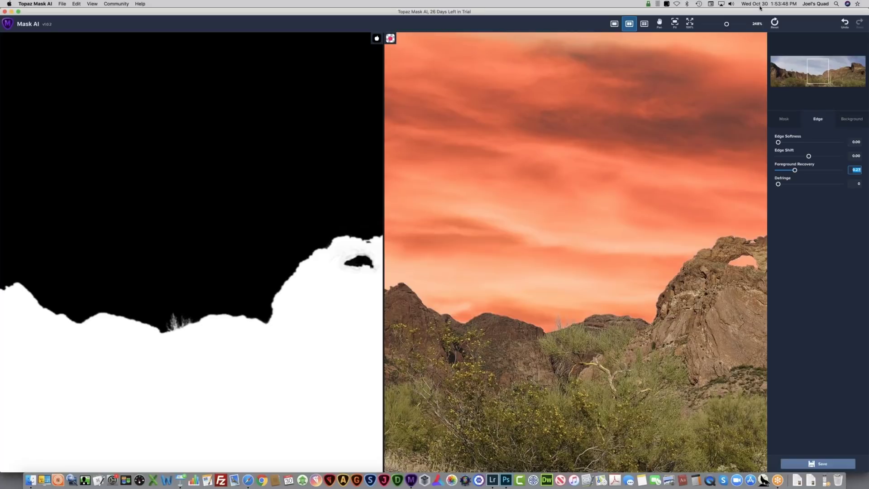
pyautogui.click(689, 24)
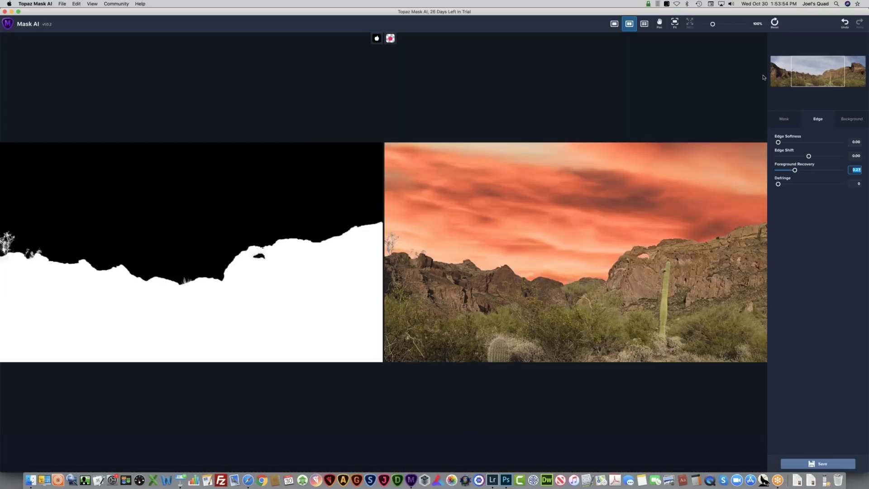
pyautogui.moveTo(797, 70); pyautogui.dragTo(777, 69)
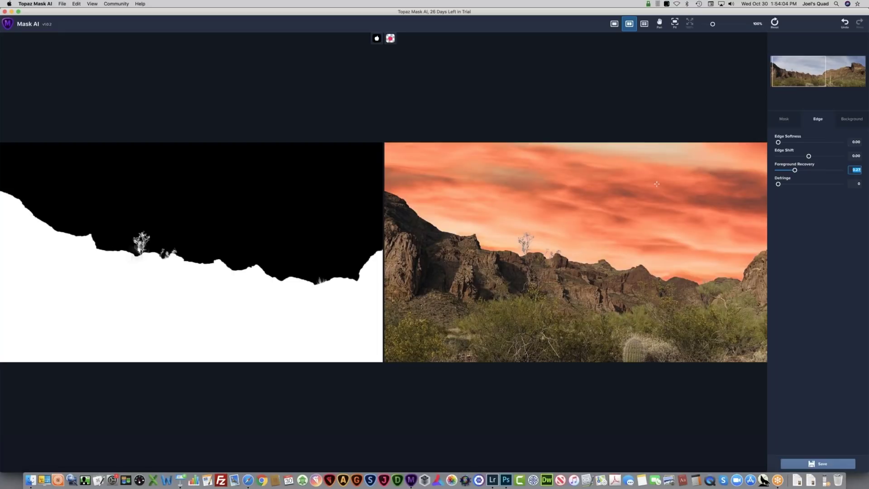
# Step: Show the Keep composite of the whole panorama in a single view at 100%
pyautogui.click(614, 24)
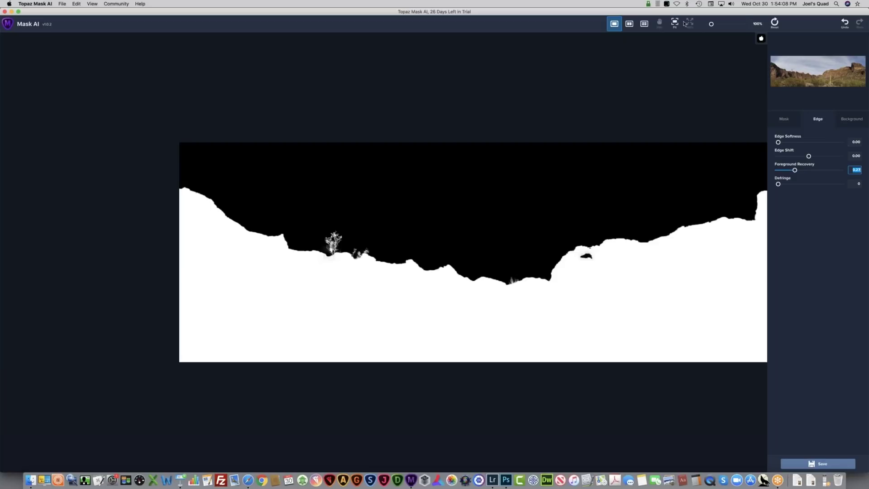
pyautogui.click(760, 38)
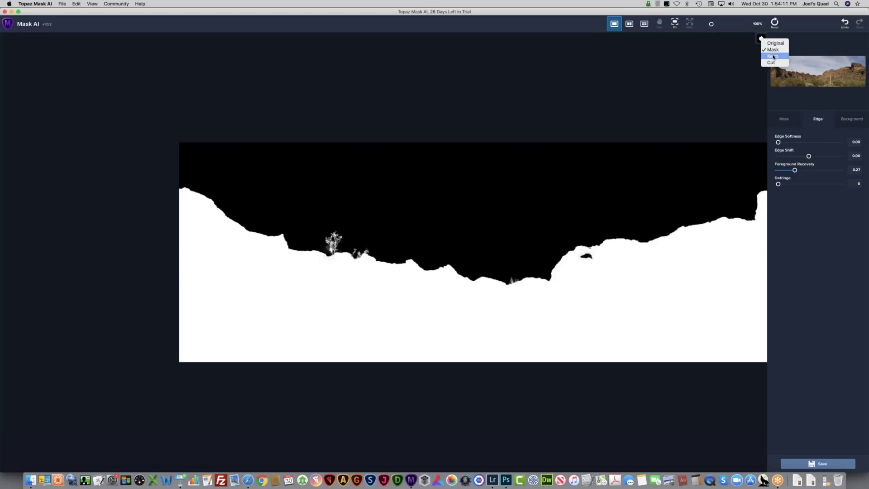
pyautogui.click(773, 57)
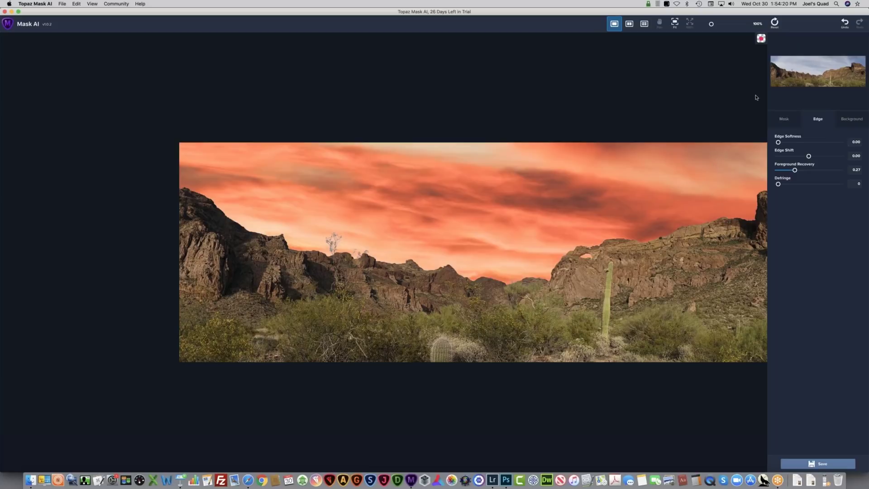
pyautogui.click(674, 22)
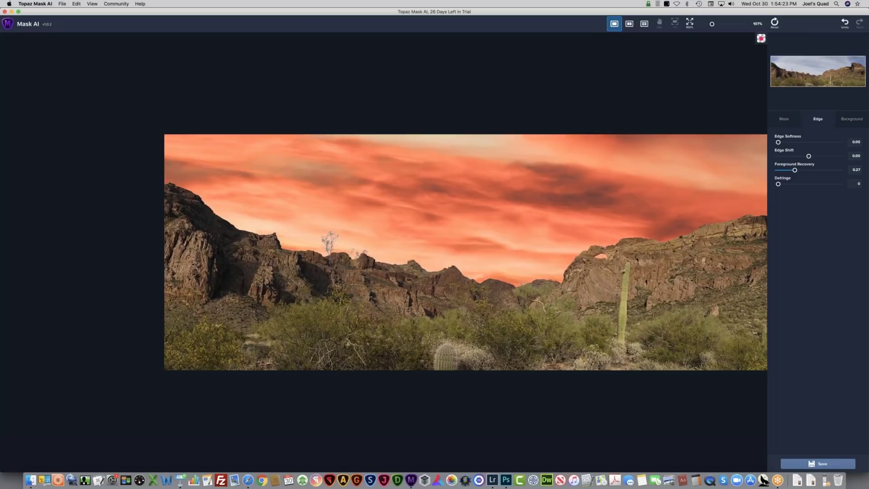
pyautogui.click(689, 23)
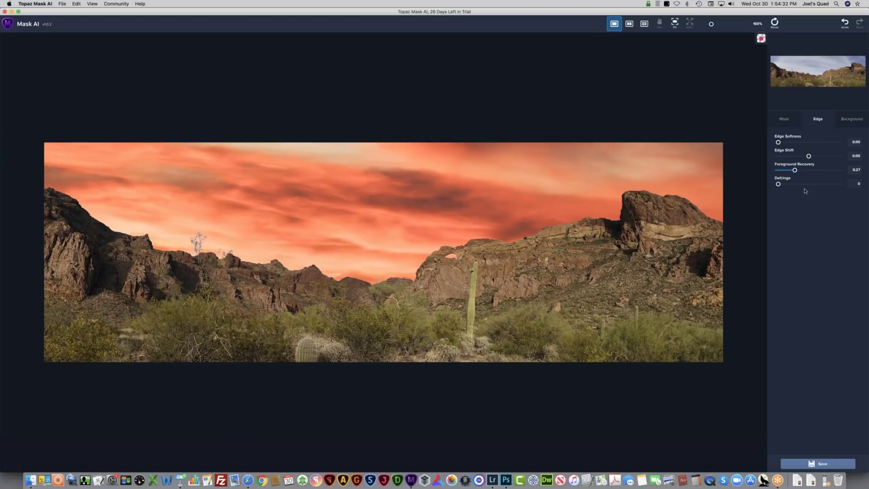
# Step: Darken the foreground with Exposure -0.63, set its Saturation to -0.23 and raise its Temperature for a warmer tone
pyautogui.click(852, 120)
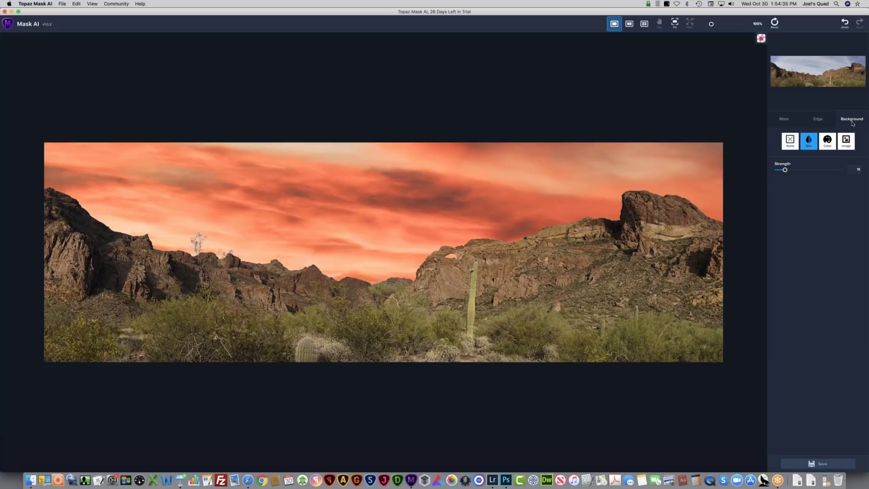
pyautogui.click(846, 141)
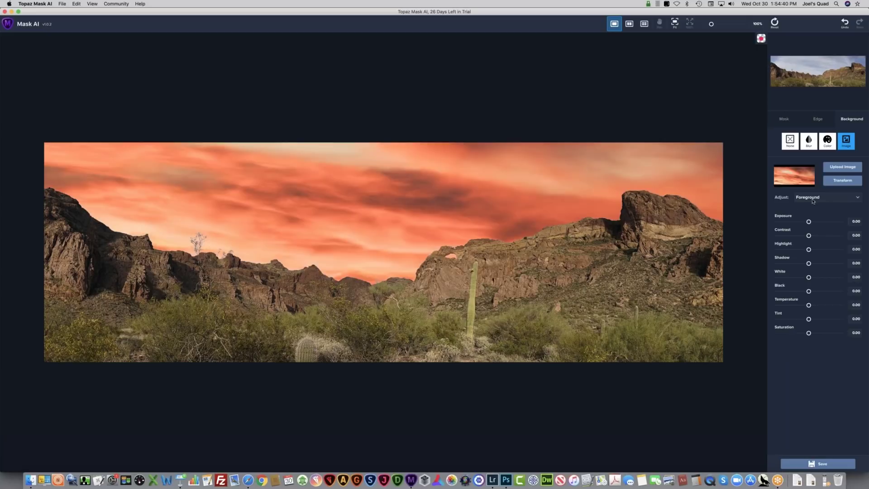
pyautogui.click(809, 222)
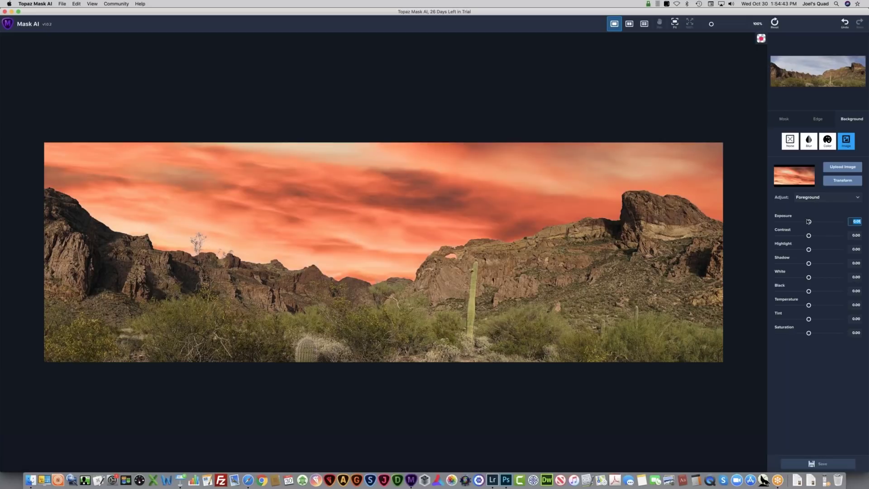
pyautogui.moveTo(808, 221); pyautogui.dragTo(783, 225)
pyautogui.click(809, 333)
pyautogui.moveTo(808, 334); pyautogui.dragTo(825, 310)
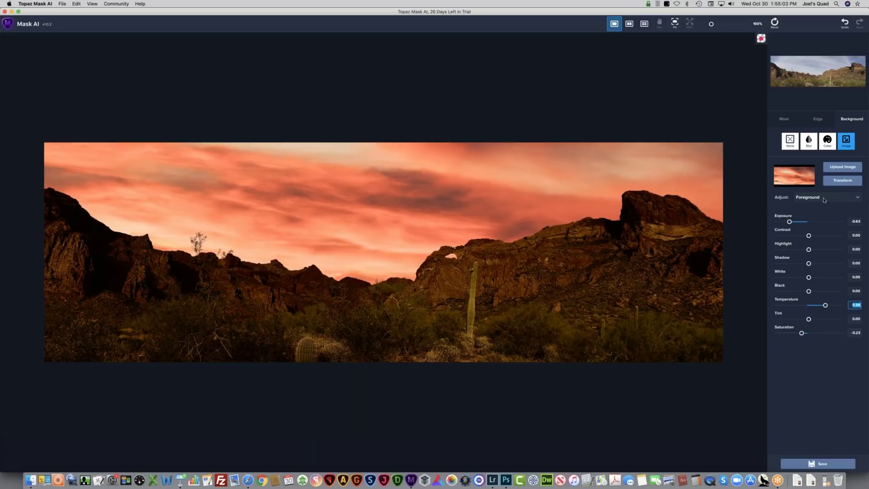
# Step: Tone down the sunset background with Exposure -0.19 and White -0.32
pyautogui.click(827, 199)
pyautogui.click(828, 209)
pyautogui.moveTo(809, 221); pyautogui.dragTo(808, 221)
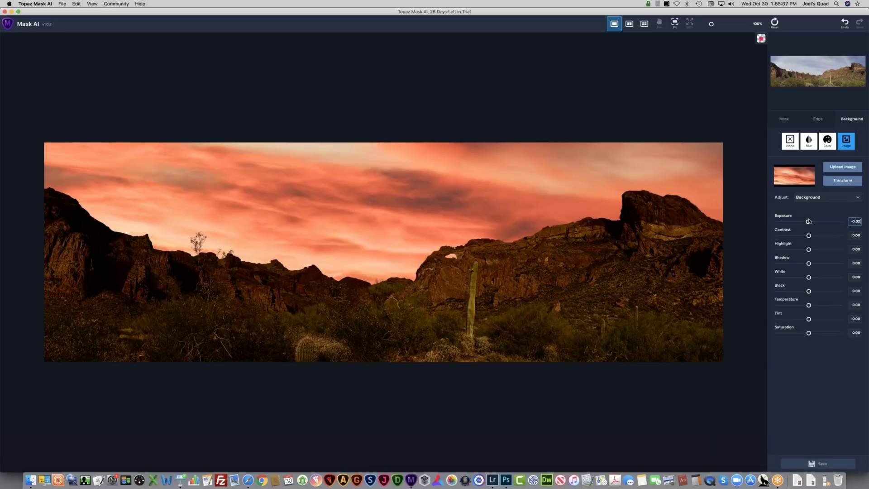
pyautogui.moveTo(809, 222); pyautogui.dragTo(804, 222)
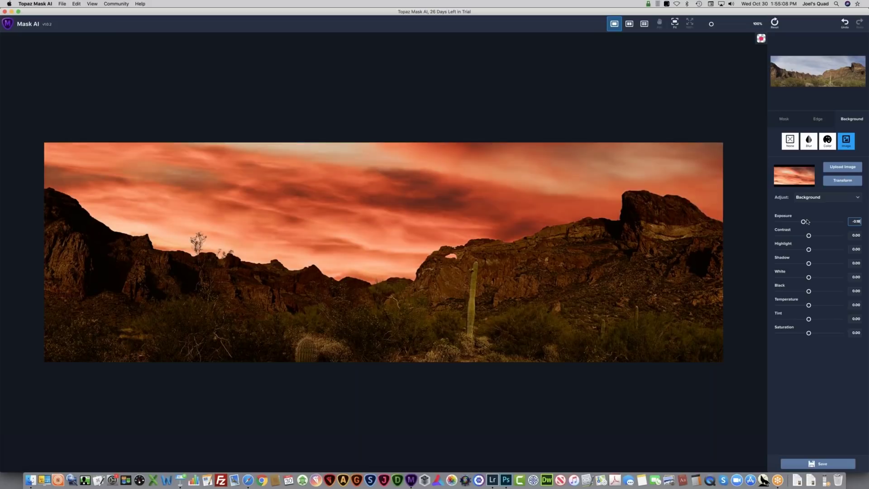
pyautogui.moveTo(807, 221); pyautogui.dragTo(803, 221)
pyautogui.click(807, 278)
pyautogui.moveTo(806, 278); pyautogui.dragTo(797, 278)
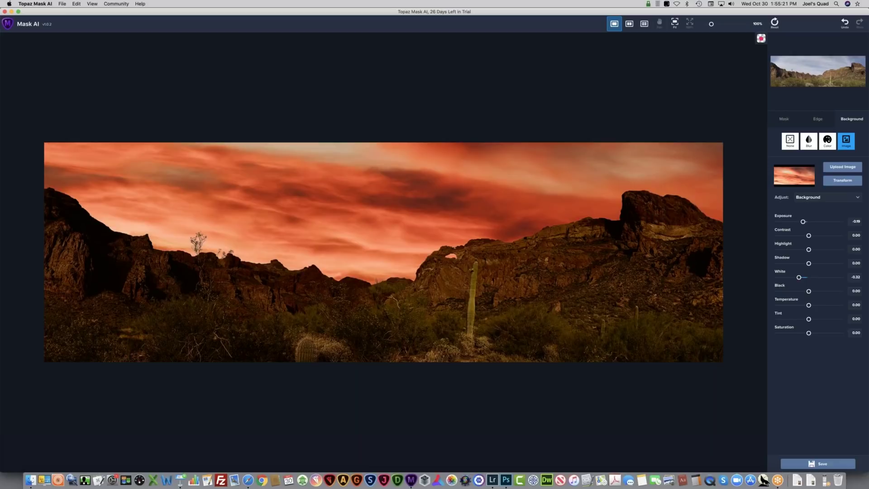
# Step: Save the composite as a 16-bit LZW-compressed TIF with the ProPhoto RGB color profile, overwriting the existing file
pyautogui.press('super+s')
pyautogui.click(417, 215)
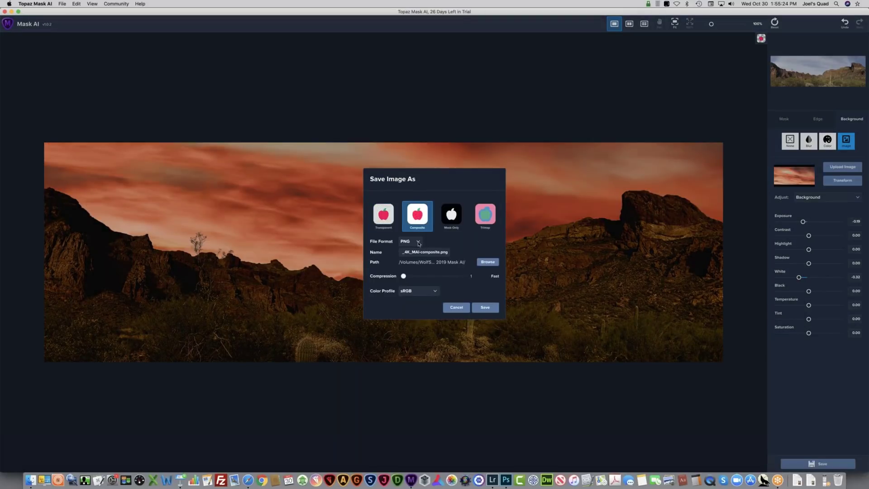
pyautogui.click(419, 244)
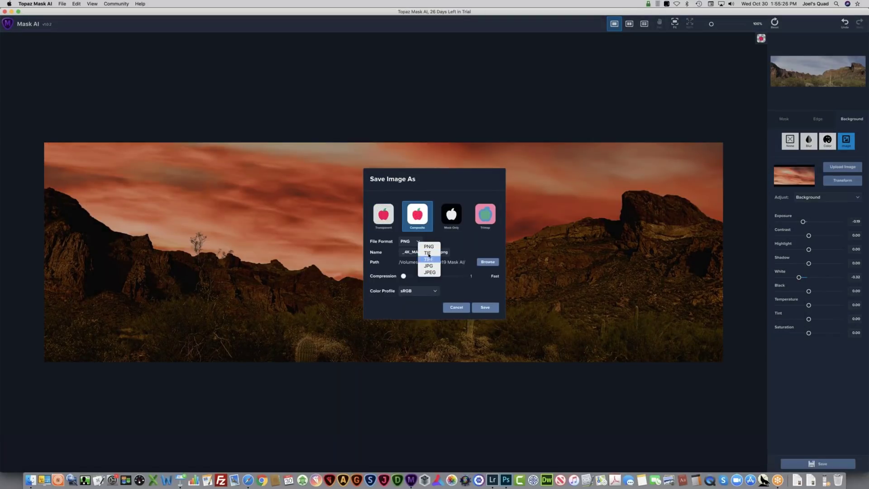
pyautogui.click(428, 251)
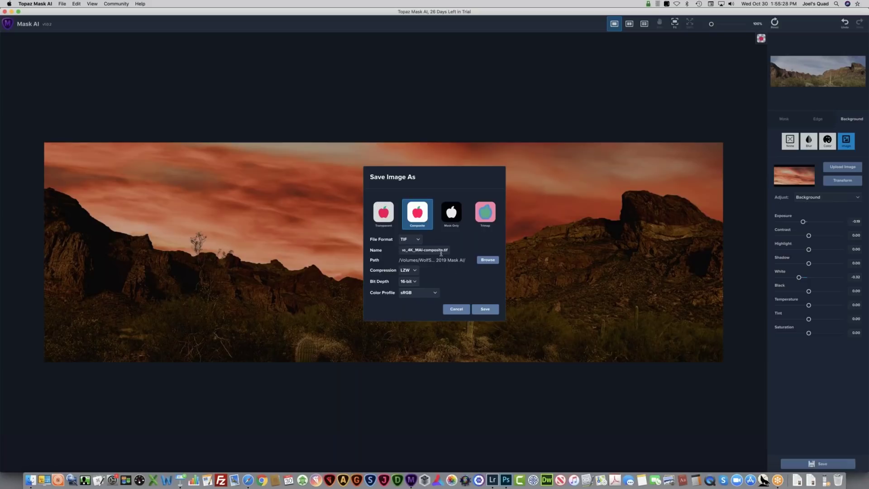
pyautogui.click(415, 294)
pyautogui.click(416, 311)
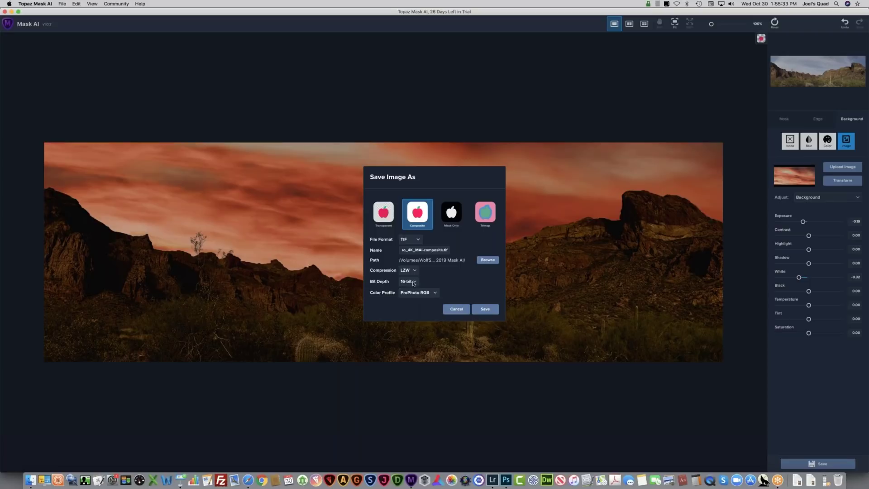
pyautogui.click(488, 310)
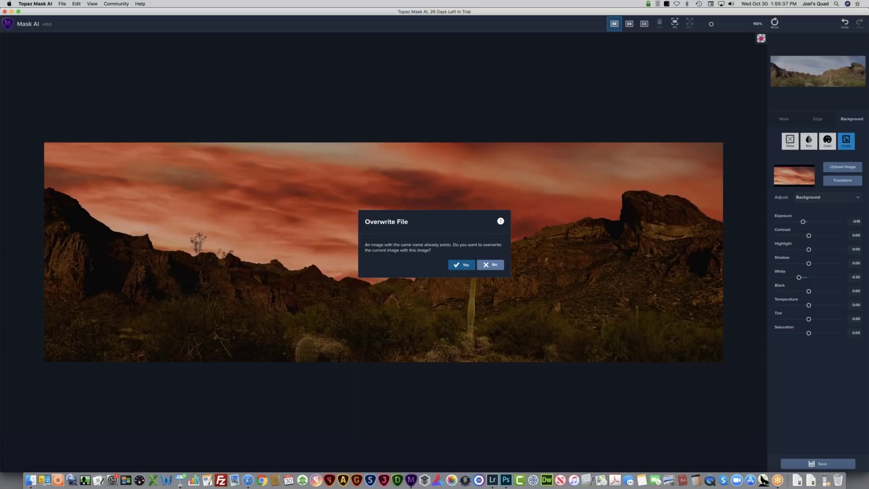
pyautogui.press('Return')
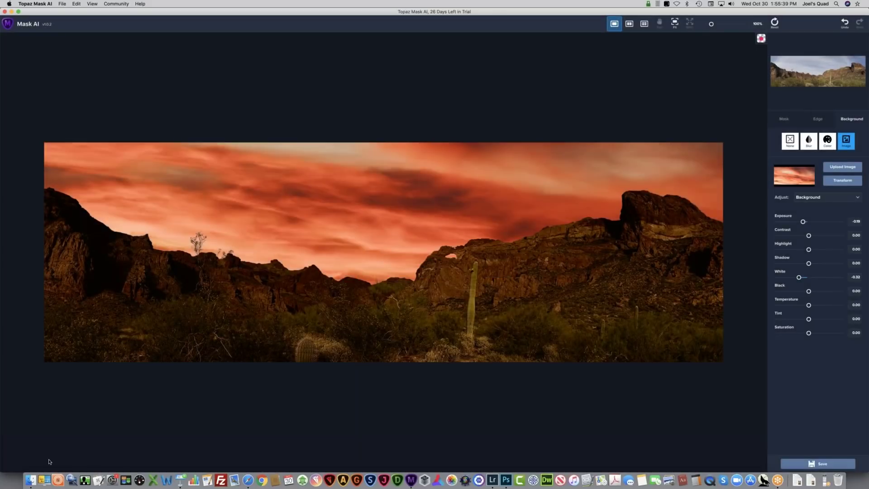
# Step: Switch to Photoshop with Desert_pano_4K_MAI-composite.tif and open the original Desert_pano_4K.jpg for comparison
pyautogui.click(30, 471)
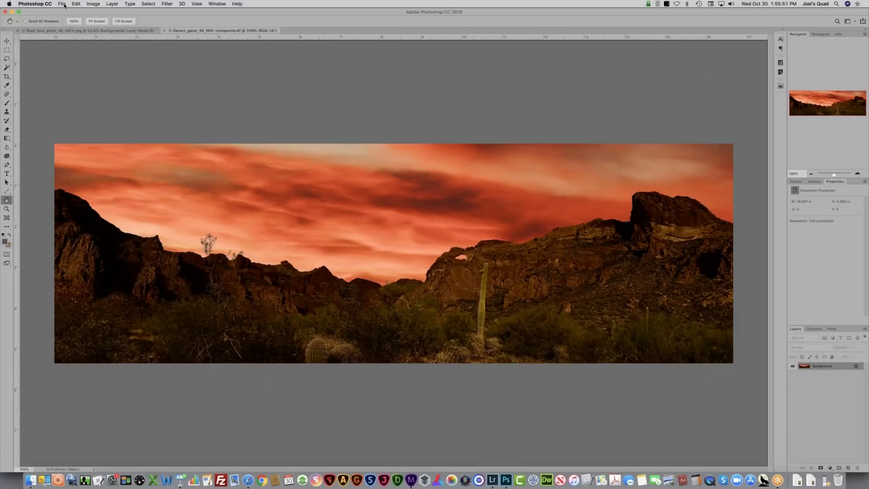
pyautogui.click(62, 4)
pyautogui.click(117, 18)
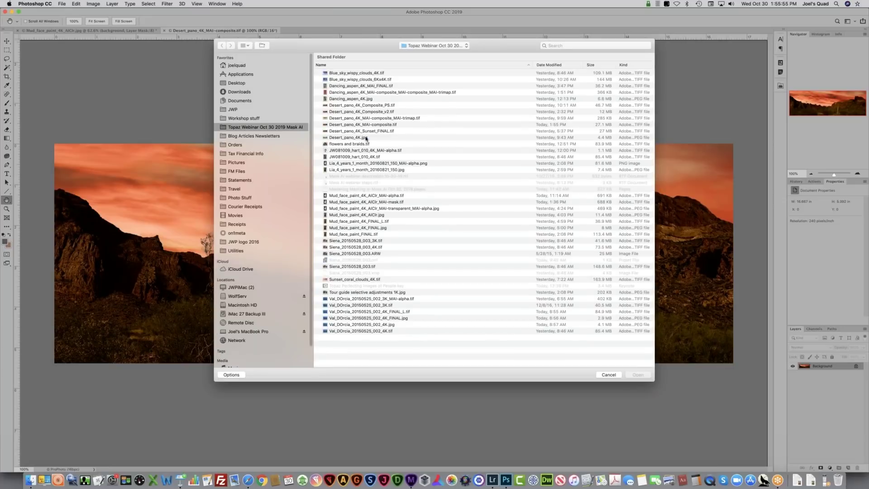
pyautogui.click(366, 138)
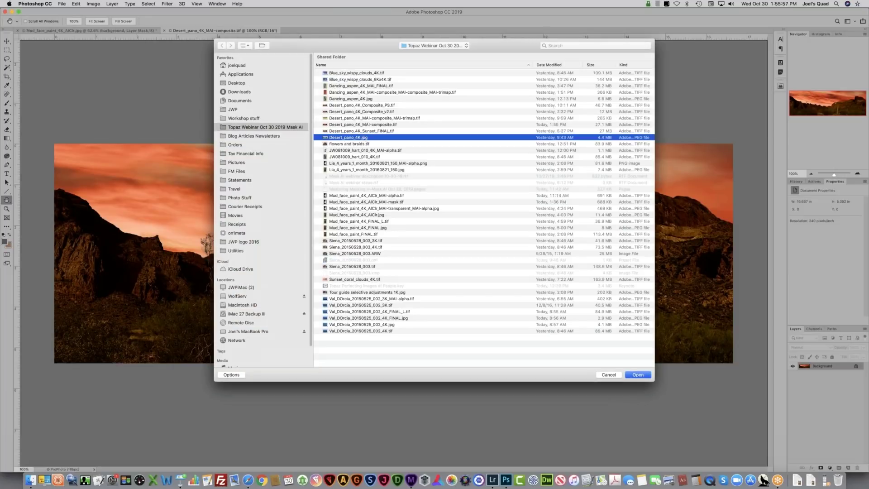
pyautogui.press('Return')
# Step: Tile all open images horizontally and compare the original panorama with the sunset composite
pyautogui.click(217, 3)
pyautogui.moveTo(224, 18)
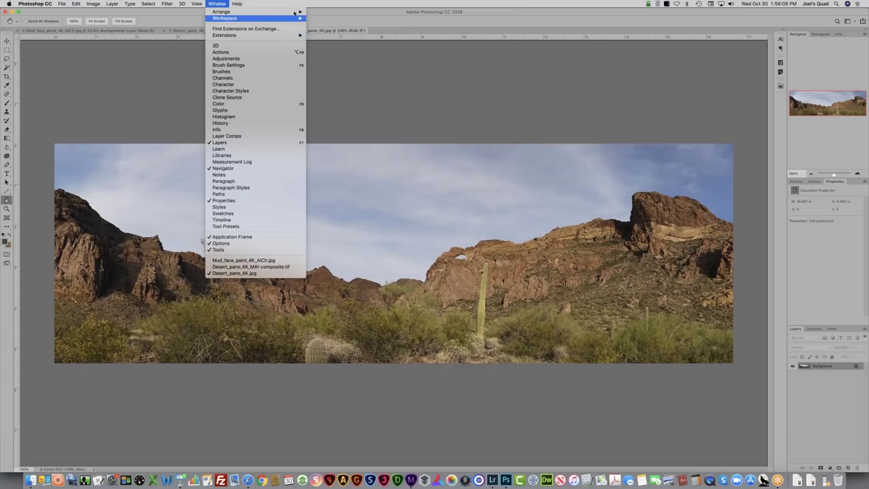
pyautogui.moveTo(301, 12)
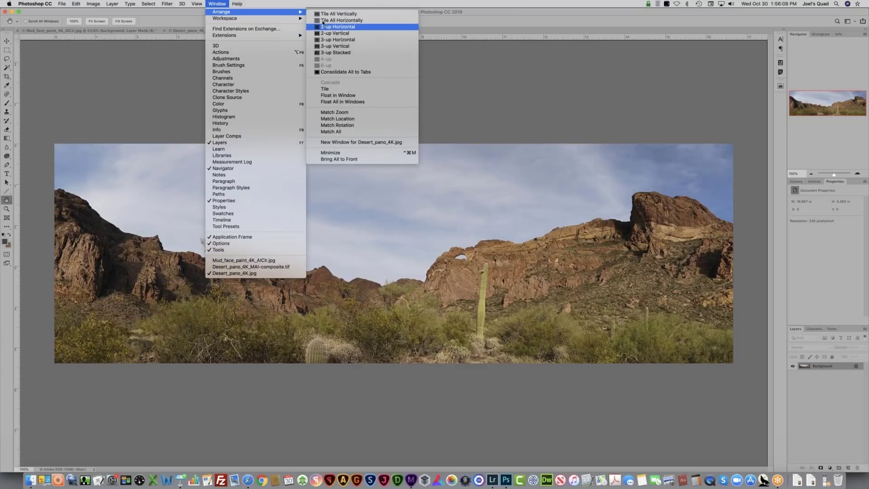
pyautogui.click(320, 20)
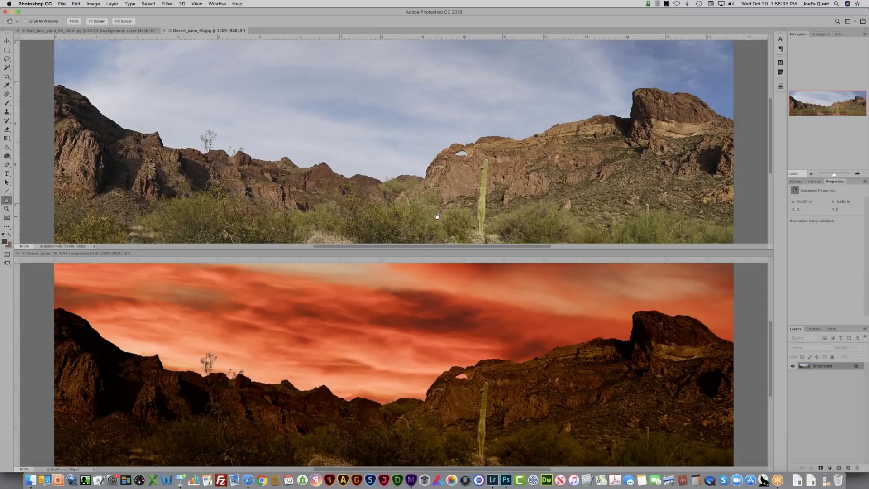
pyautogui.click(736, 326)
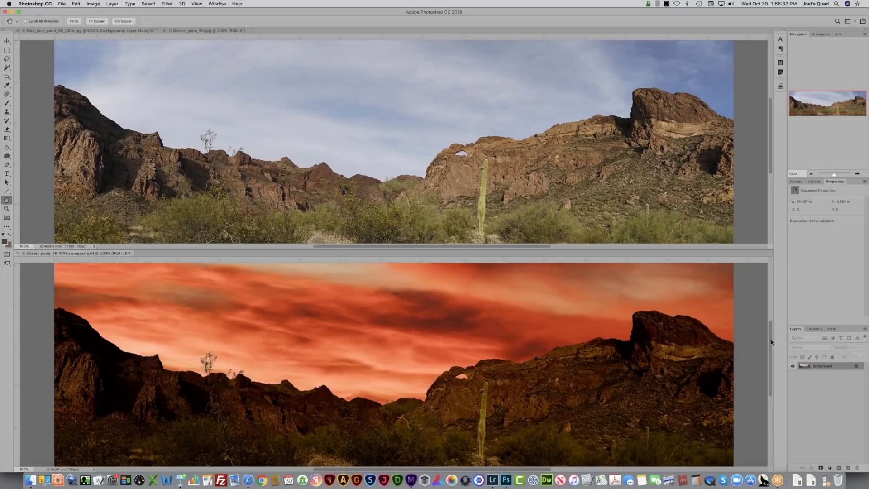
pyautogui.scroll(-3, 772, 342)
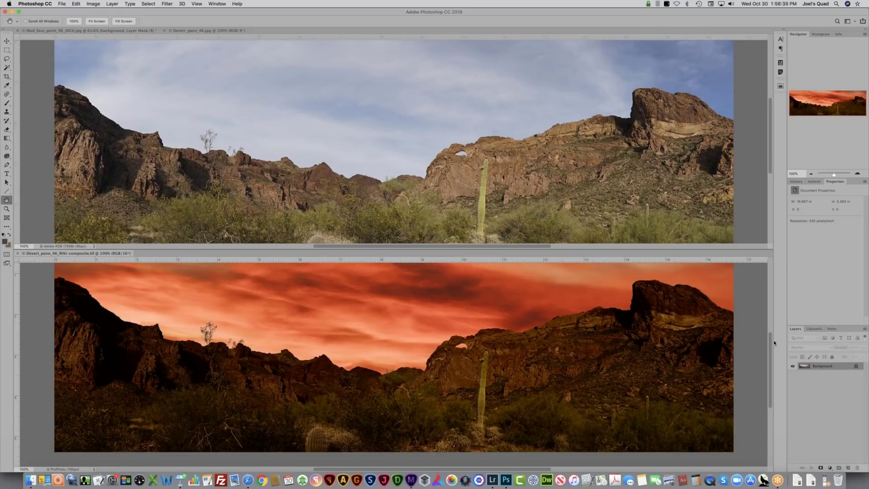
pyautogui.scroll(3, 773, 341)
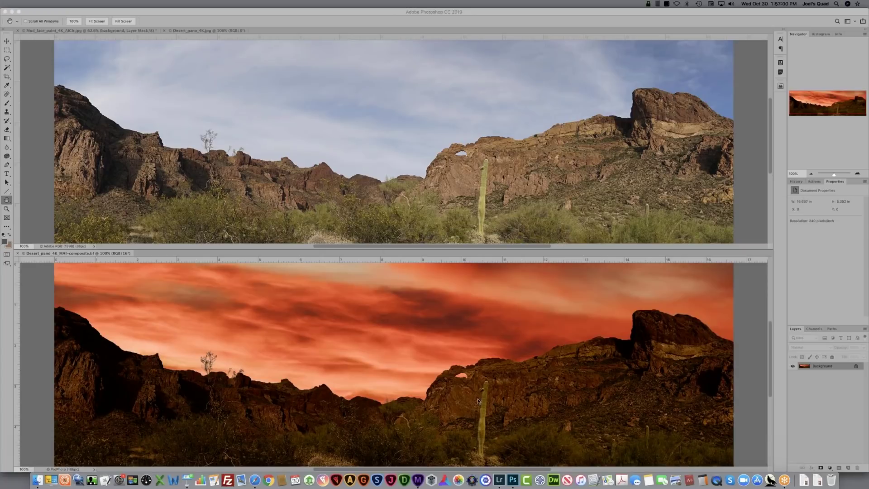
# Step: Switch to Topaz Mask AI and save the trimap as a 16-bit LZW-compressed TIF, overwriting the existing trimap file
pyautogui.click(418, 476)
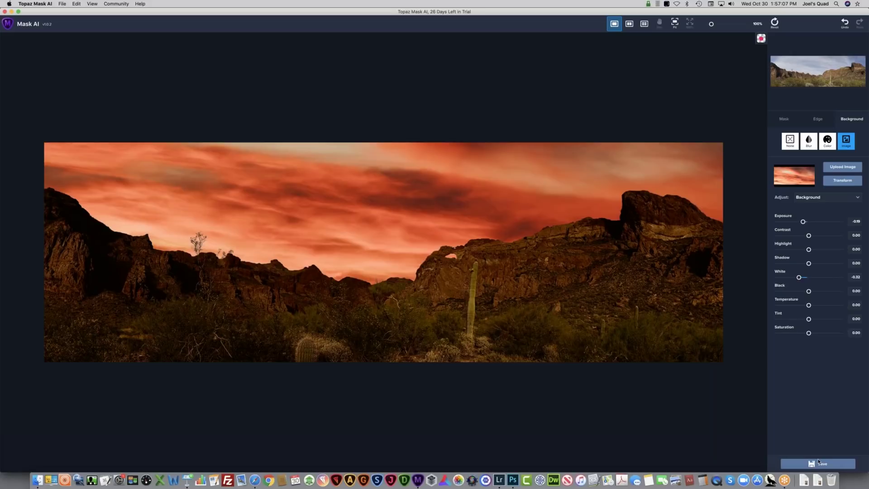
pyautogui.click(818, 462)
pyautogui.click(485, 213)
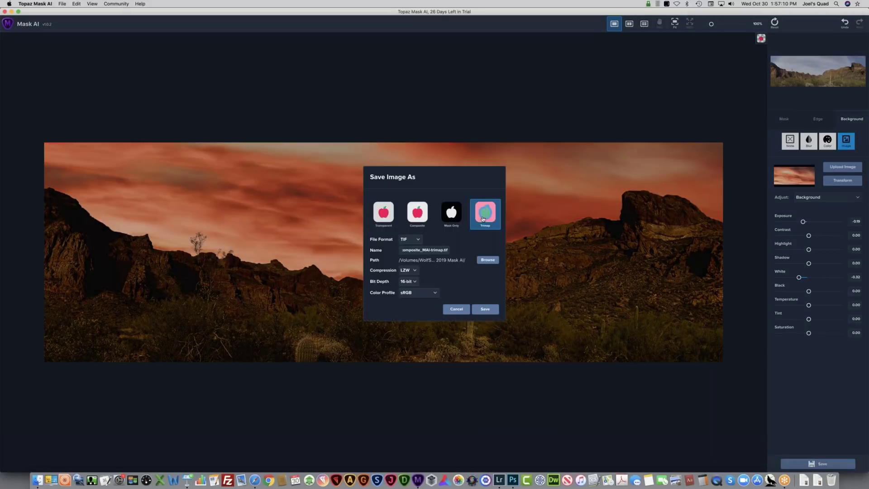
pyautogui.click(486, 310)
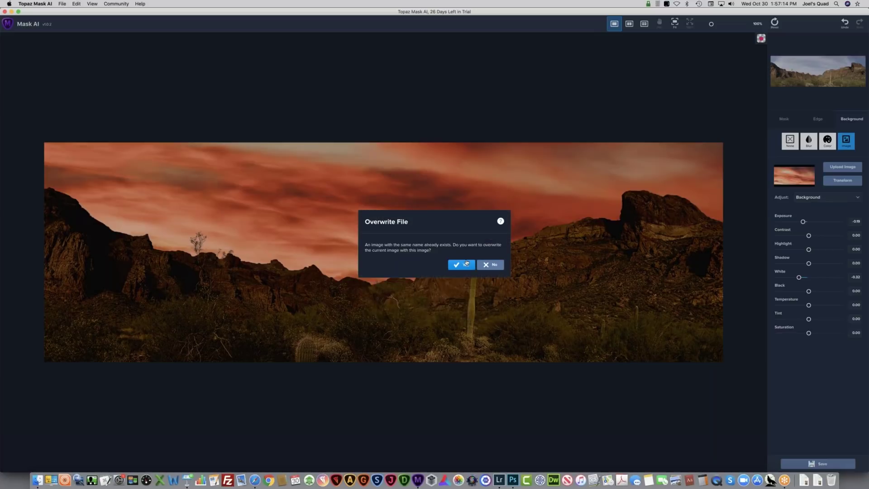
pyautogui.click(464, 266)
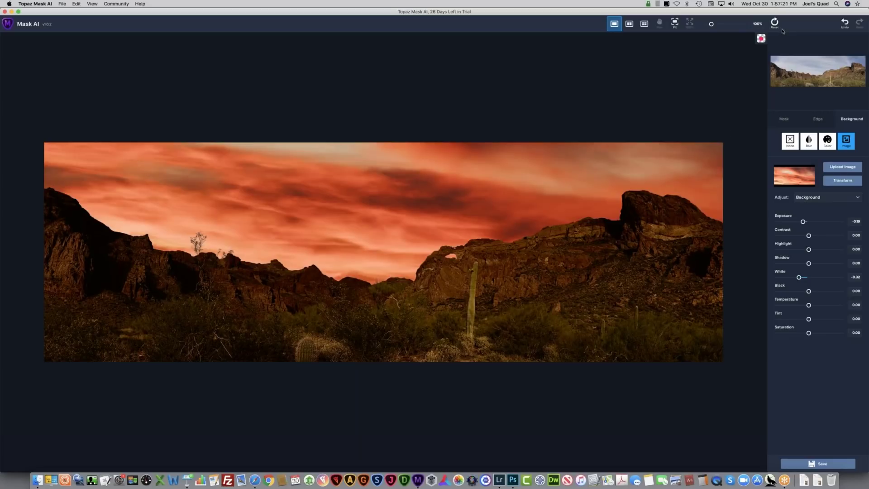
# Step: Starting from a reset panorama, load Desert_pano_4K_MAI-composite_MAI-trimap.tif as the trimap and compute the mask
pyautogui.press('super+q')
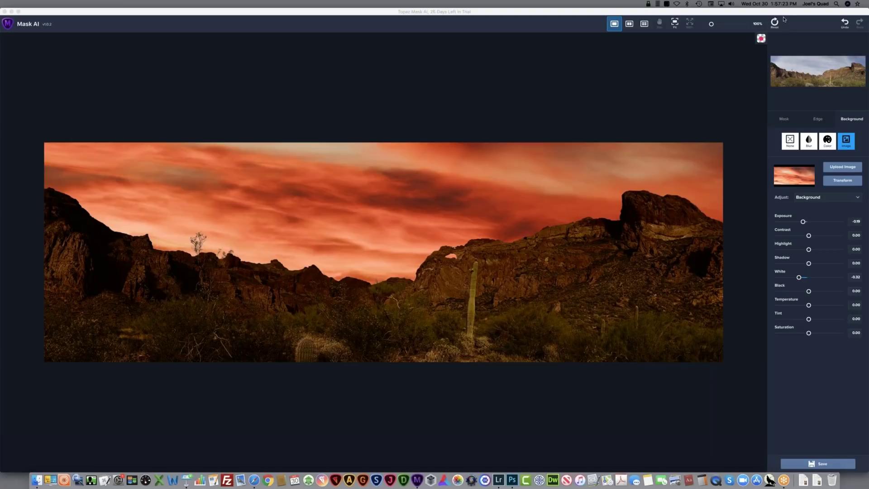
pyautogui.click(783, 21)
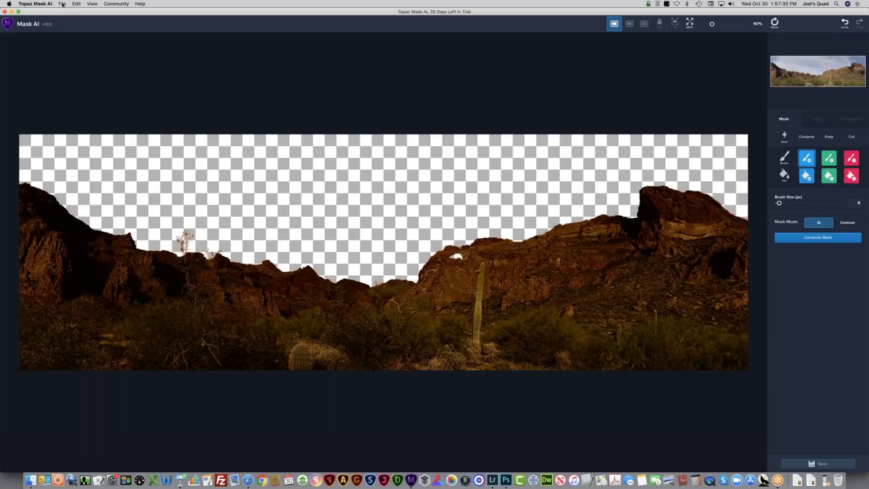
pyautogui.click(62, 4)
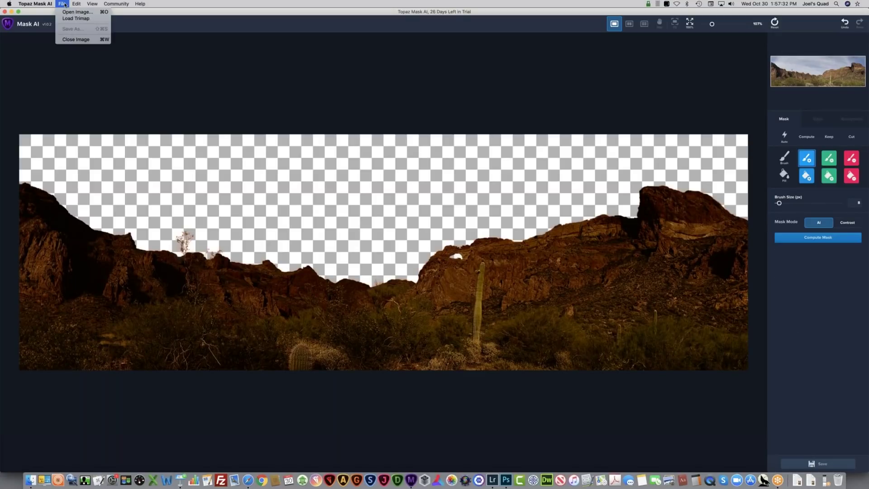
pyautogui.click(68, 20)
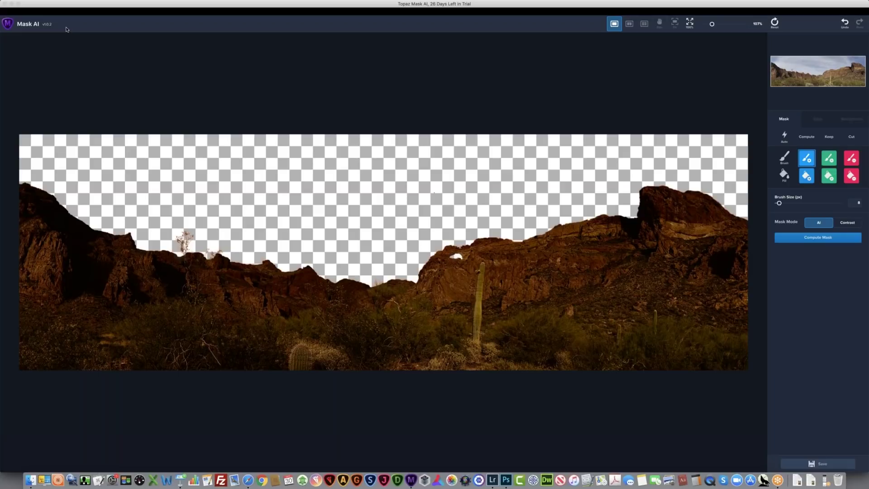
pyautogui.click(524, 83)
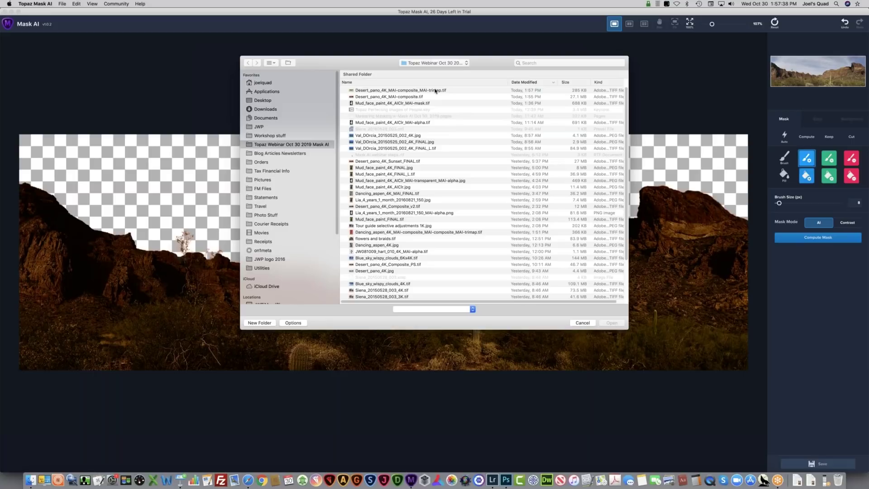
pyautogui.click(436, 91)
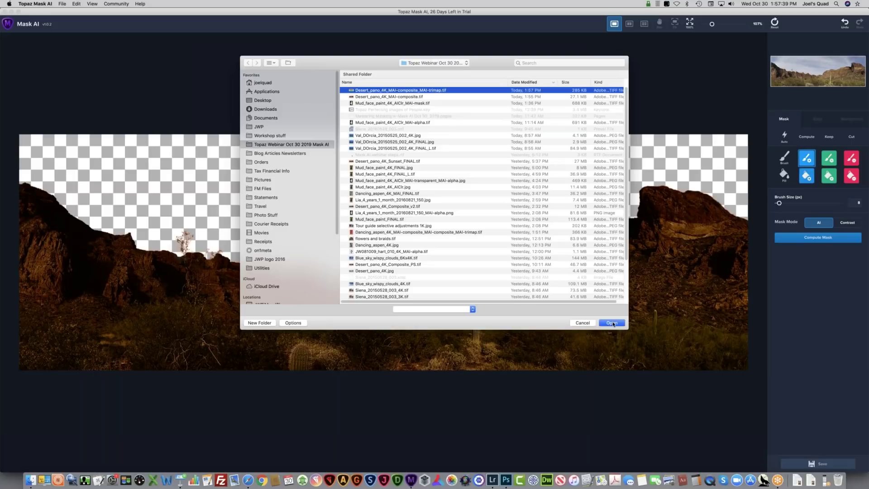
pyautogui.click(612, 323)
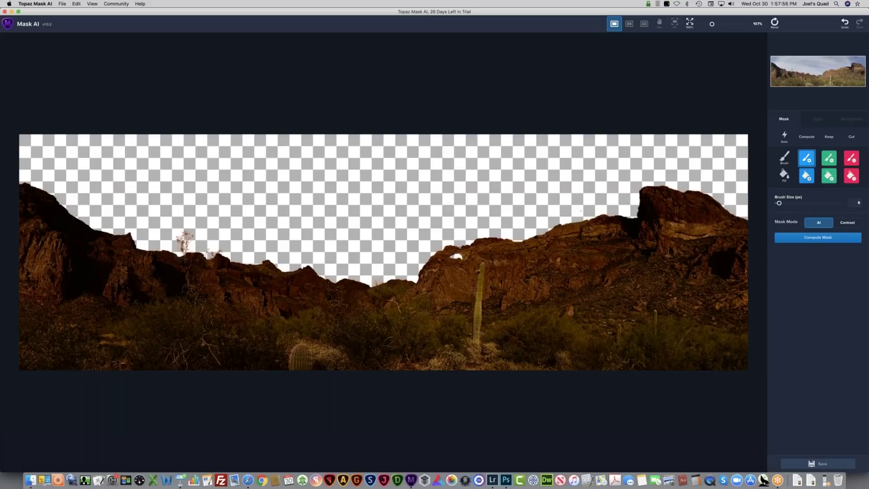
pyautogui.click(803, 240)
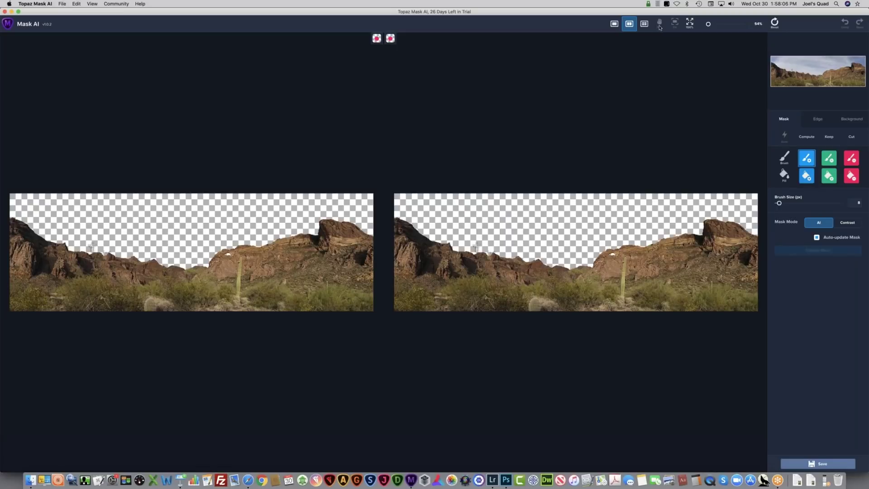
pyautogui.click(615, 23)
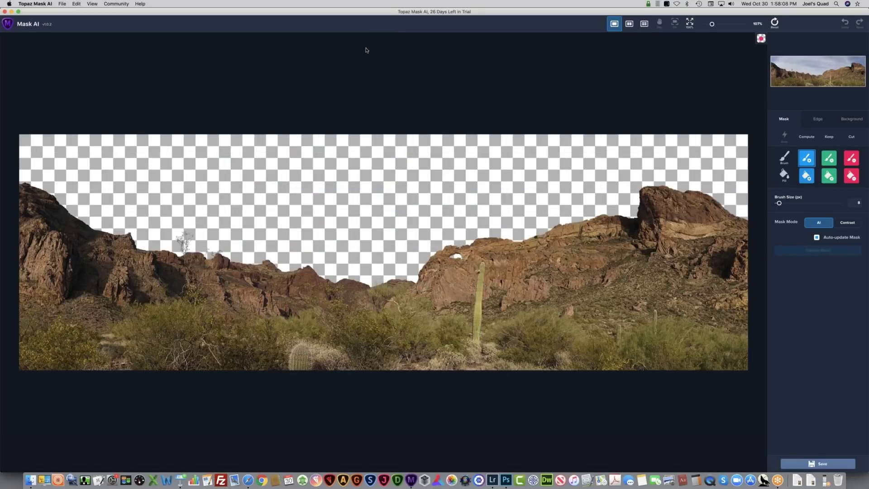
# Step: Load the Desert_pano_4K_MAI-composite_MAI-trimap.tif trimap again and recompute the panorama's mask
pyautogui.click(61, 3)
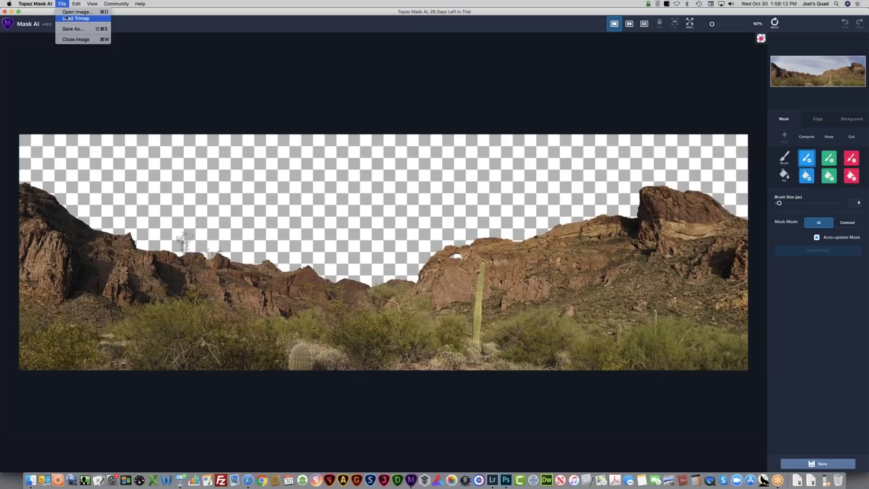
pyautogui.click(439, 107)
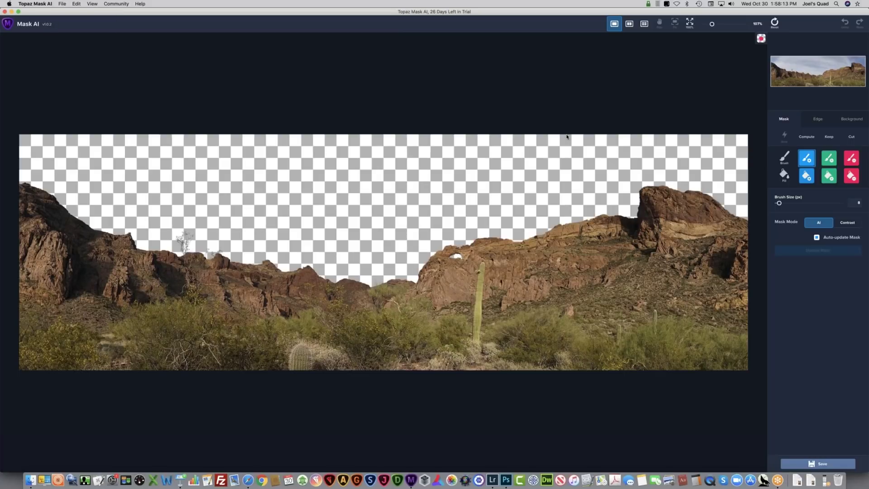
pyautogui.click(413, 90)
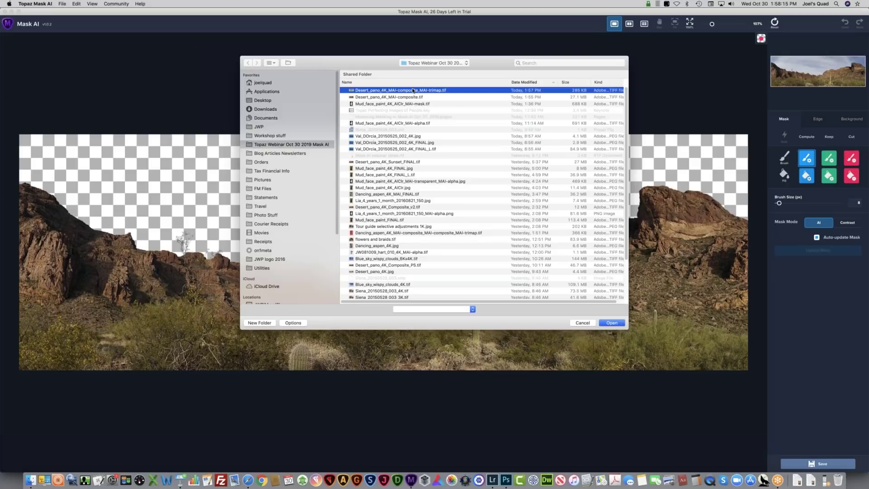
pyautogui.doubleClick(413, 90)
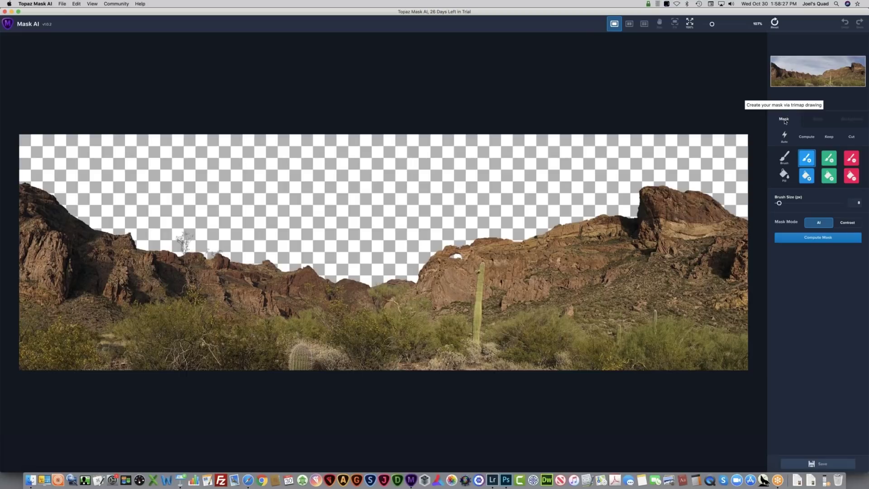
pyautogui.press('super+2')
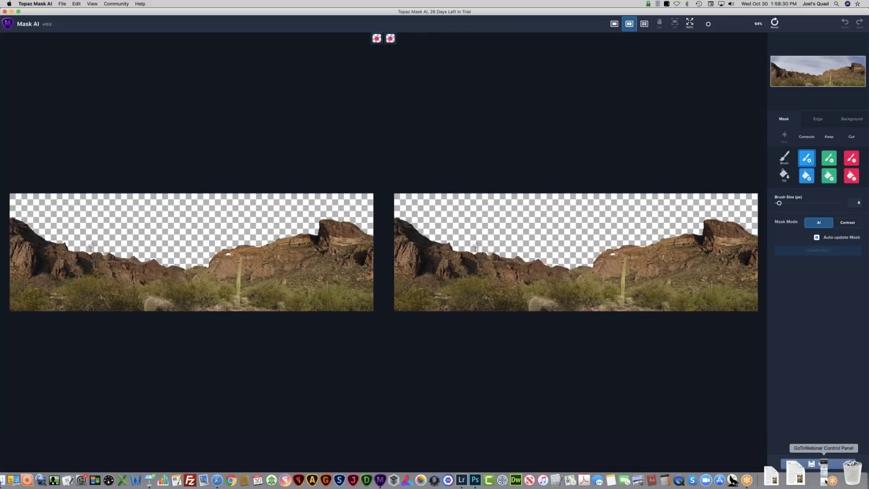
# Step: Show the Mask view with its trimap beside the Keep result in the split view
pyautogui.click(815, 479)
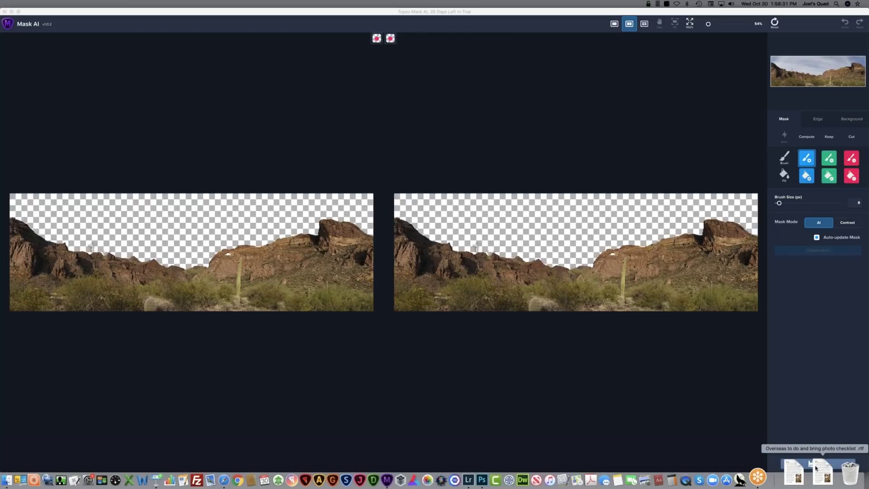
pyautogui.click(390, 38)
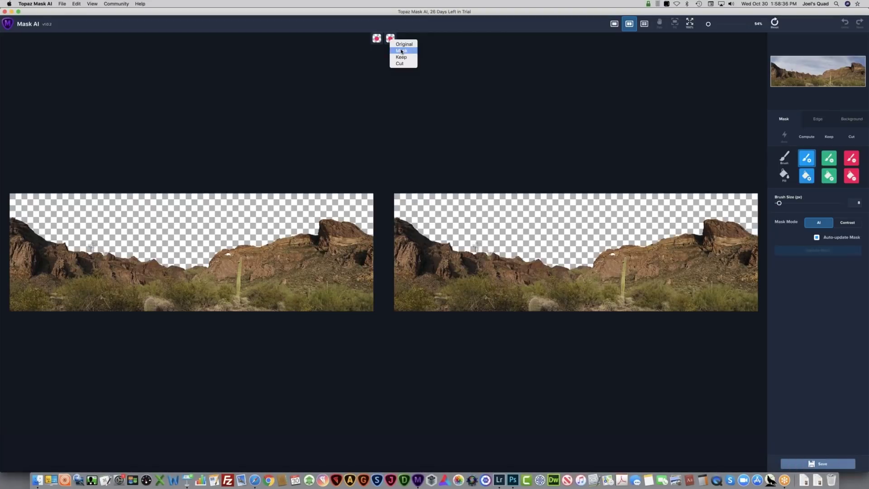
pyautogui.click(401, 51)
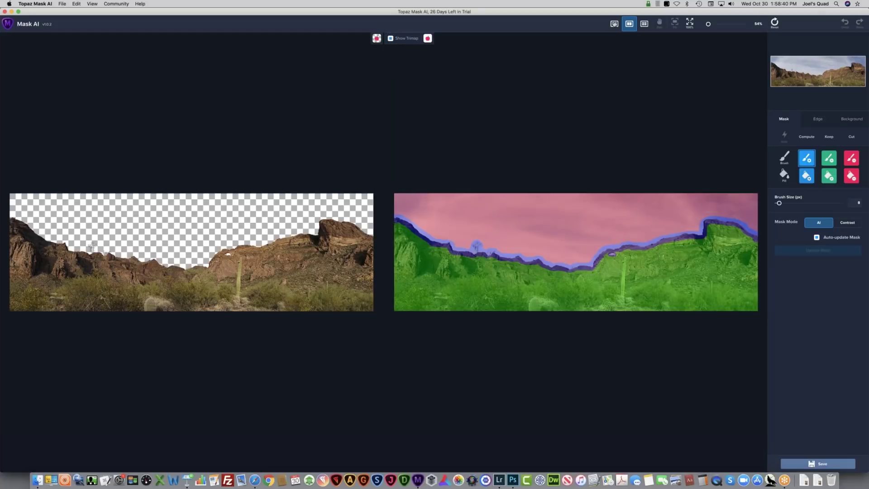
pyautogui.click(614, 24)
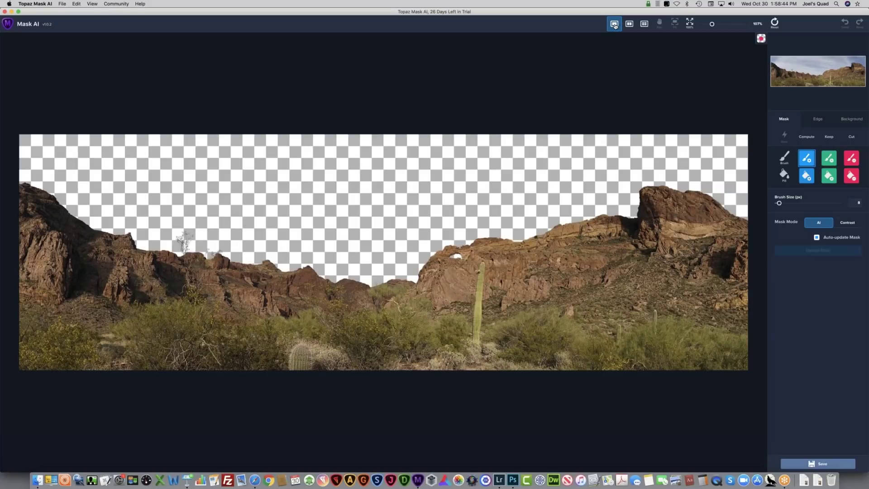
pyautogui.click(629, 24)
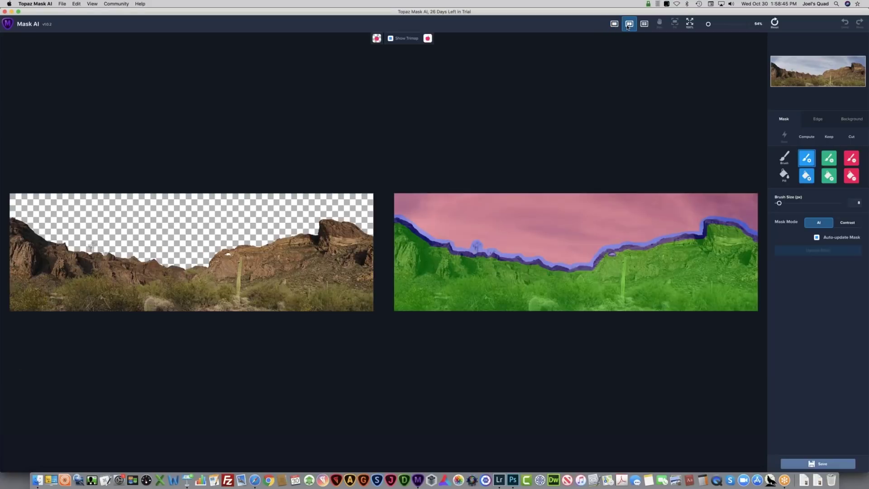
# Step: Switch the Keep pane to Original and show the panorama with its trimap overlay in a single view
pyautogui.click(377, 39)
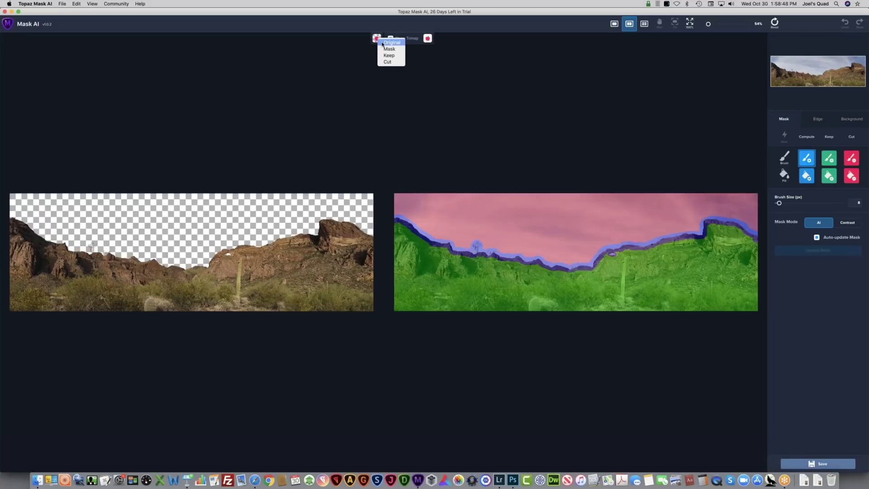
pyautogui.click(391, 43)
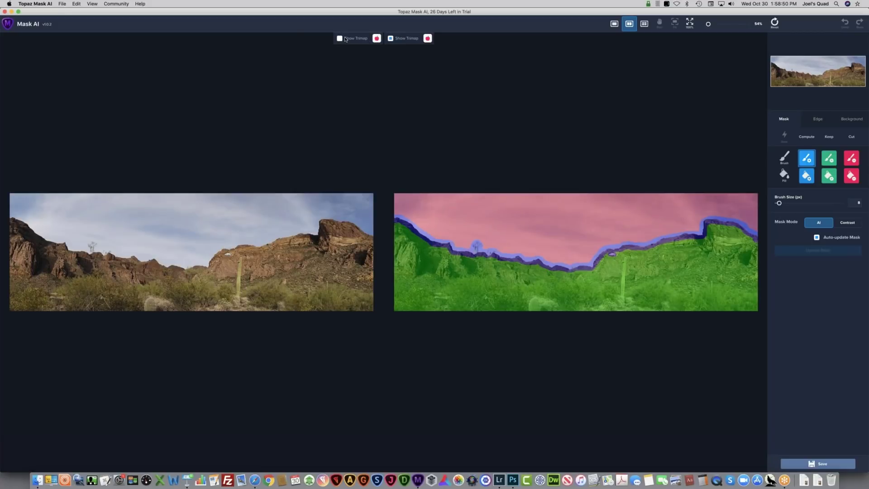
pyautogui.click(615, 24)
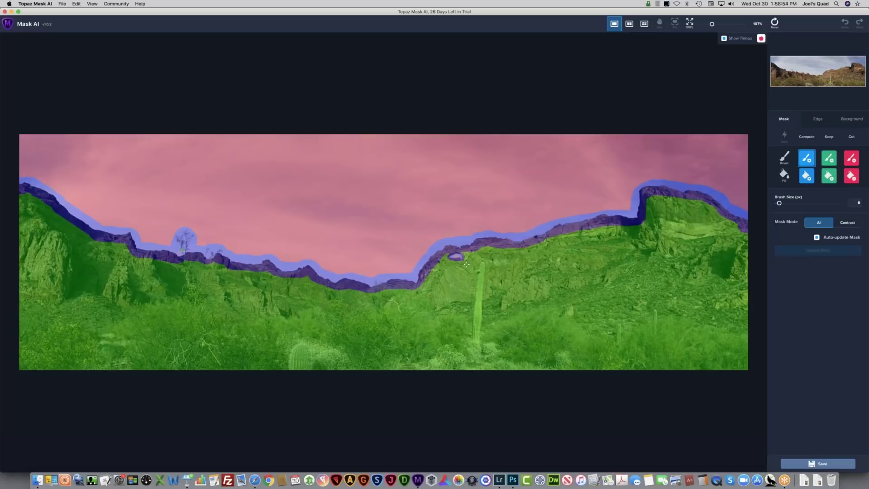